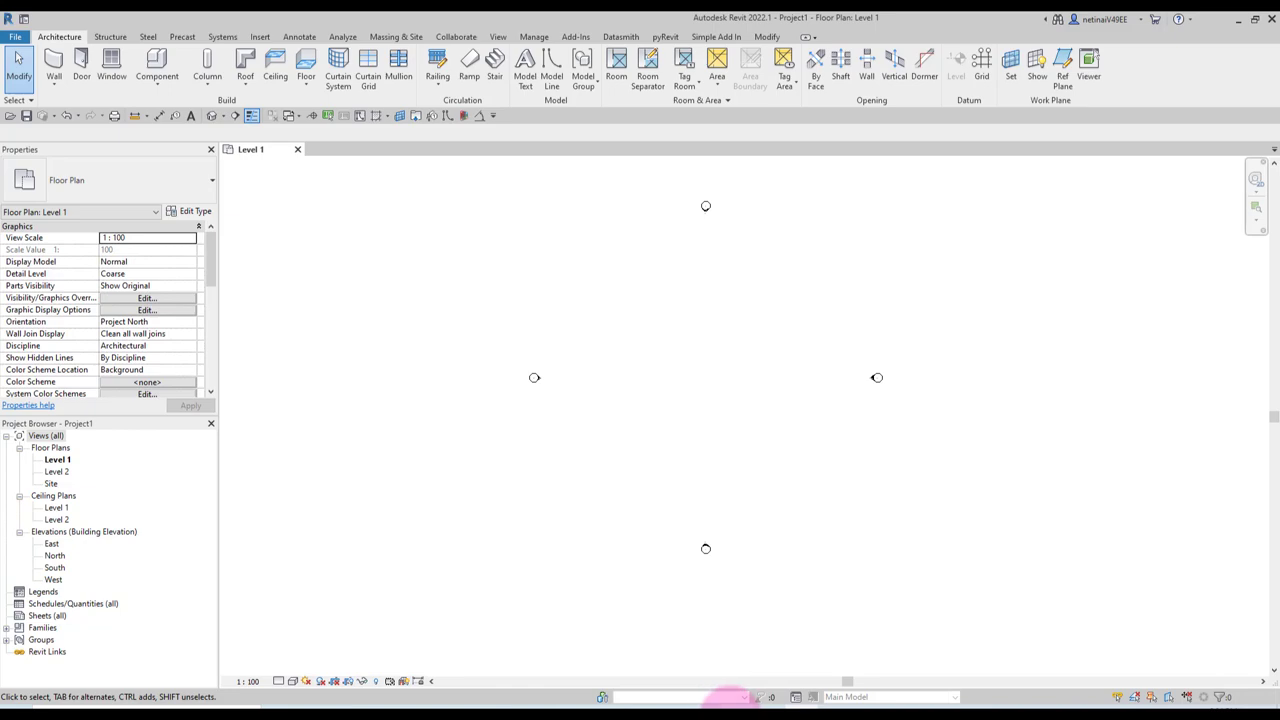
Step: Open the Tesla BIM-X Chapter 8.2 course page from the chat link and play the video
click(745, 700)
click(763, 494)
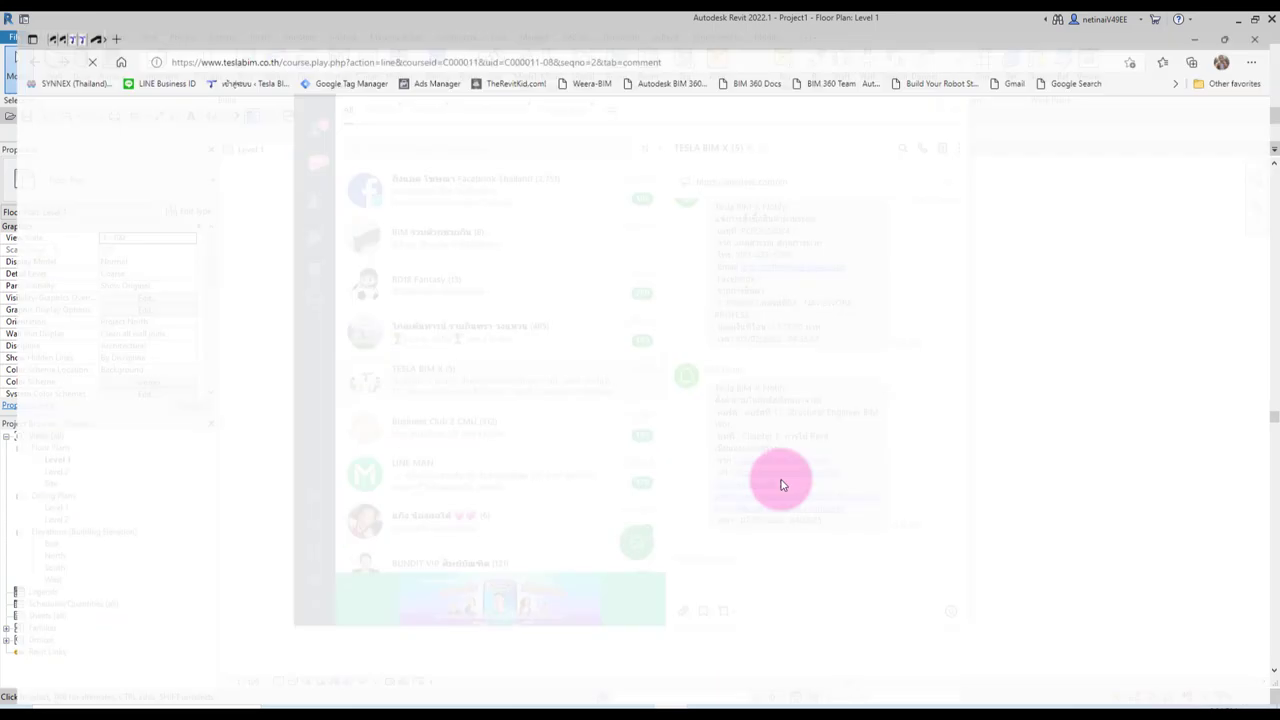
click(265, 296)
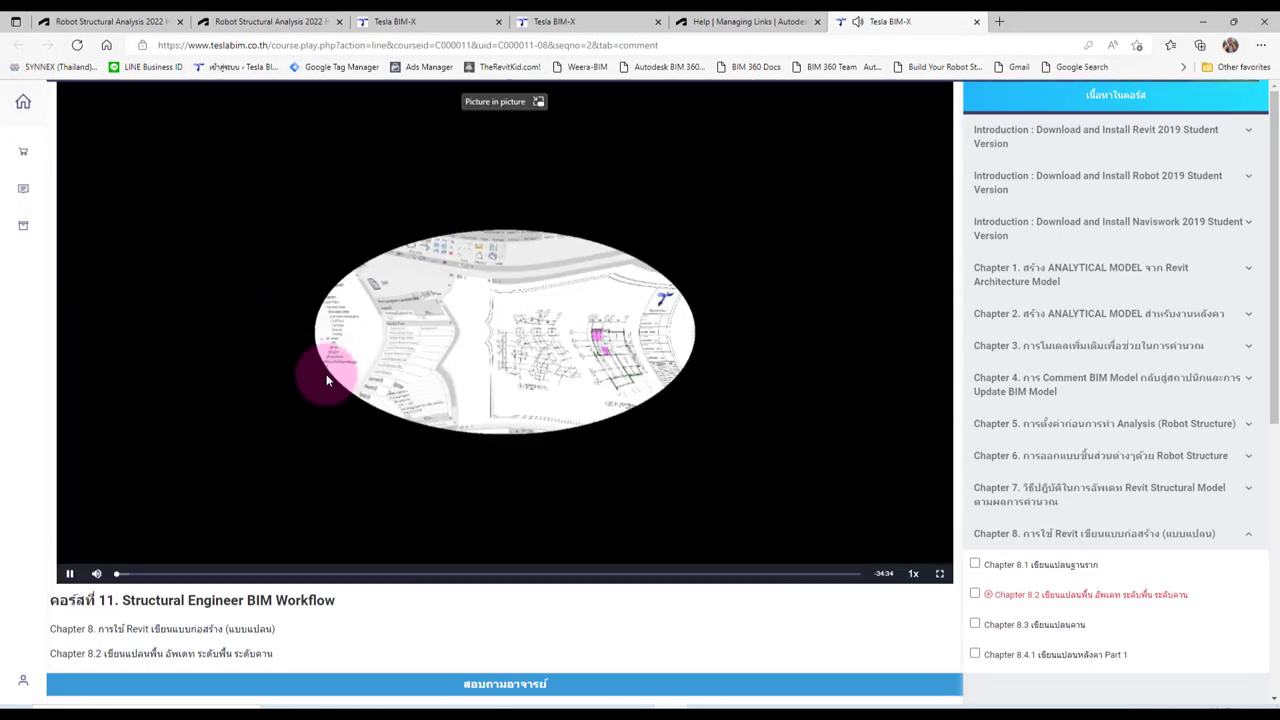
Step: Scroll to the Q&A comment, read the student's question, then minimize the browser
scroll(414, 337, down, 2)
scroll(392, 347, down, 2)
scroll(206, 409, up, 1)
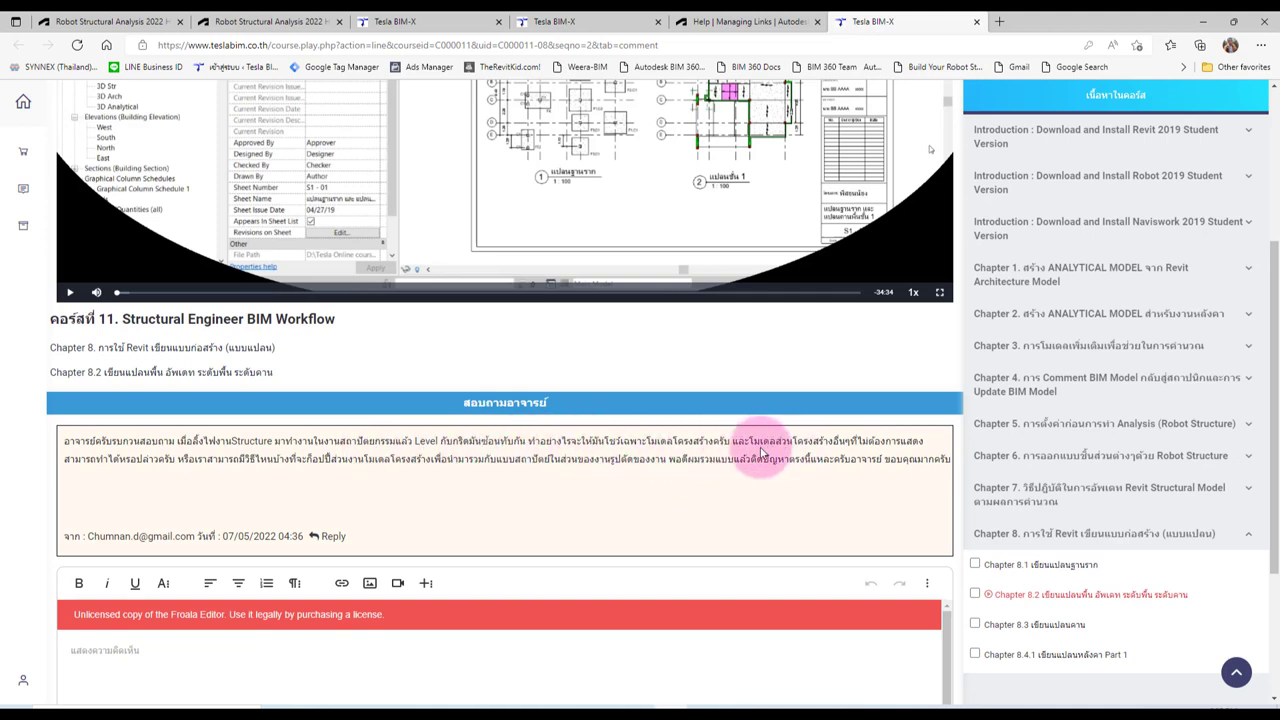
drag(786, 447, 876, 443)
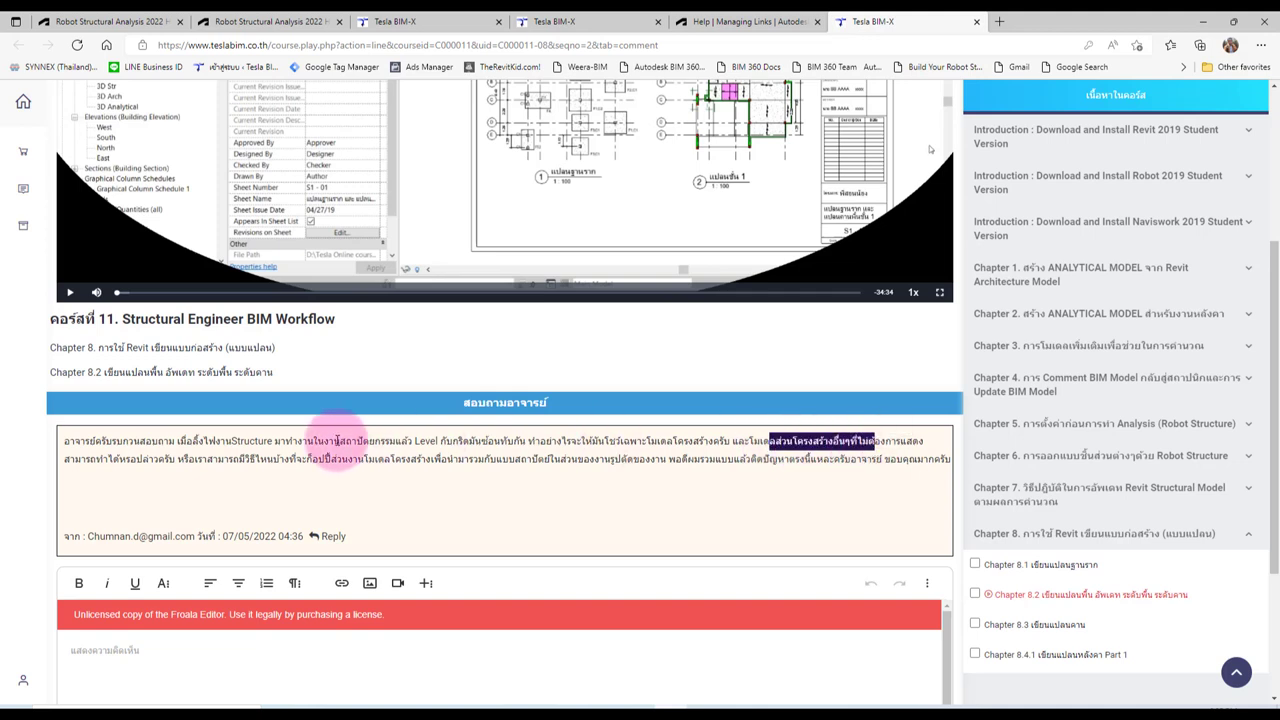
click(172, 463)
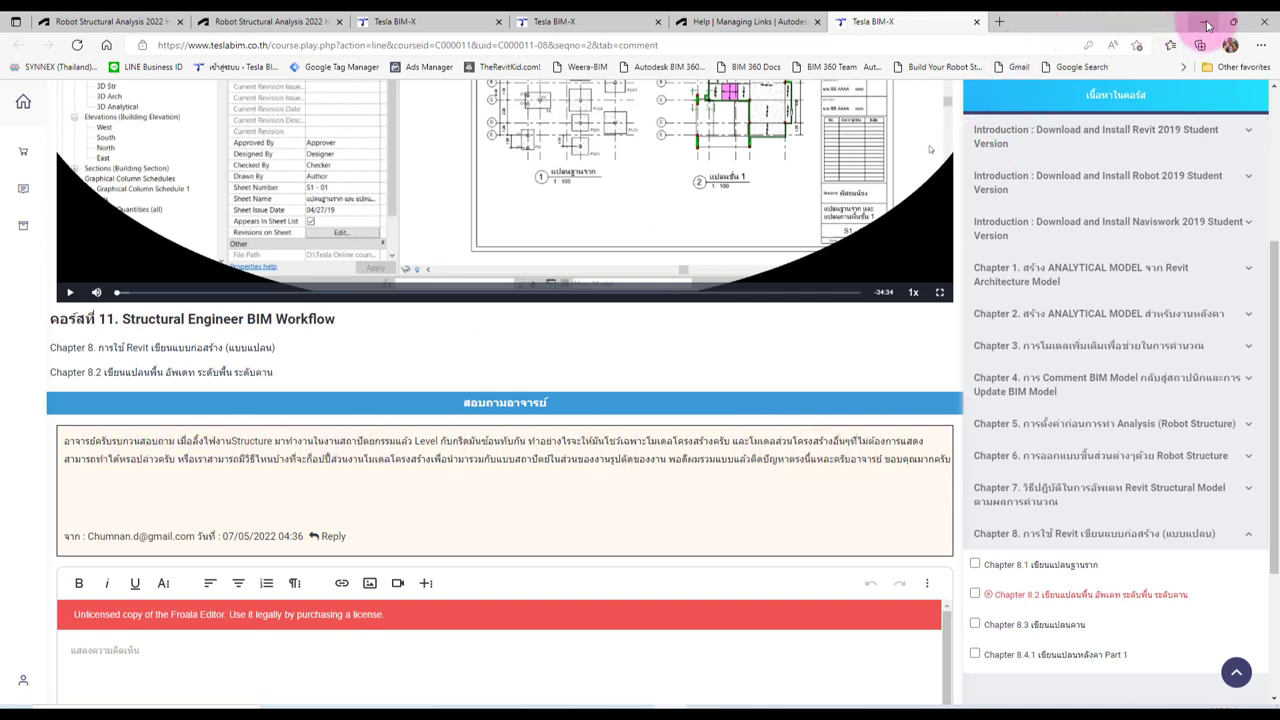
click(1207, 25)
Step: With the GR grid tool, draw vertical grids 5 and 6 on the Level 1 plan
click(1060, 358)
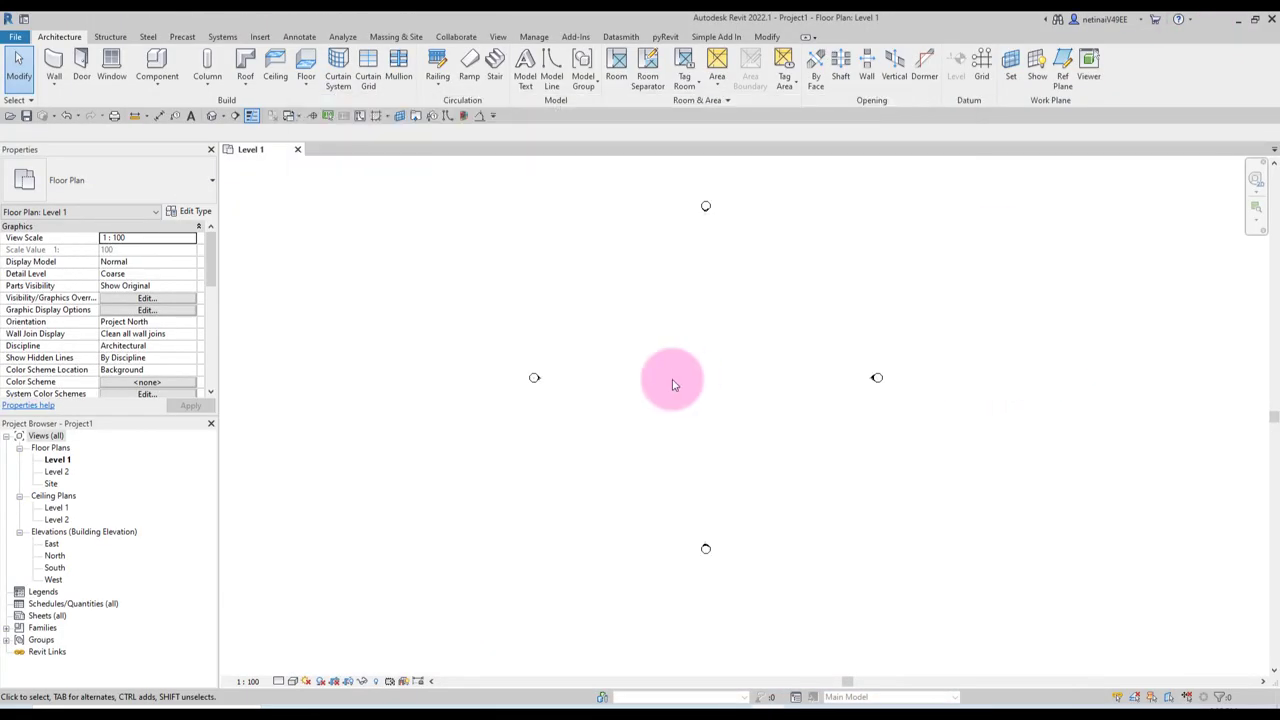
key(g)
key(r)
click(655, 432)
click(655, 317)
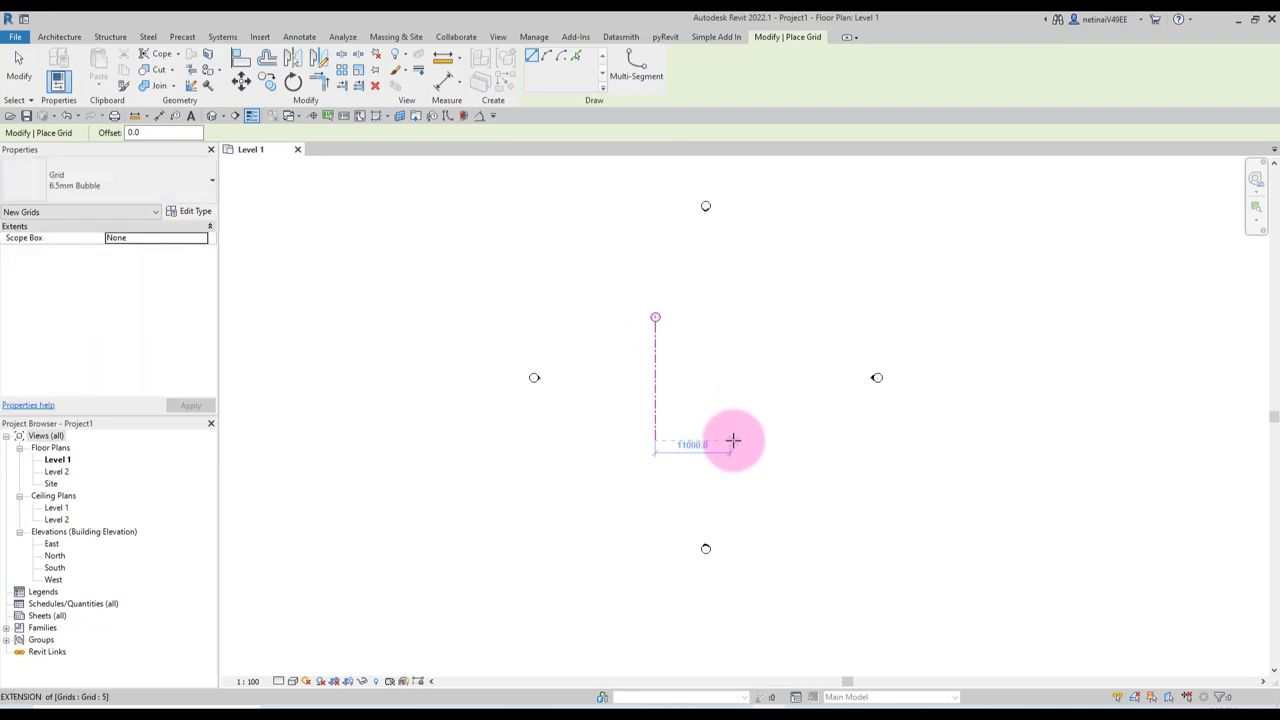
click(730, 440)
click(730, 320)
Step: Draw horizontal grids 7 and 8 across grids 5 and 6
scroll(657, 329, up, 2)
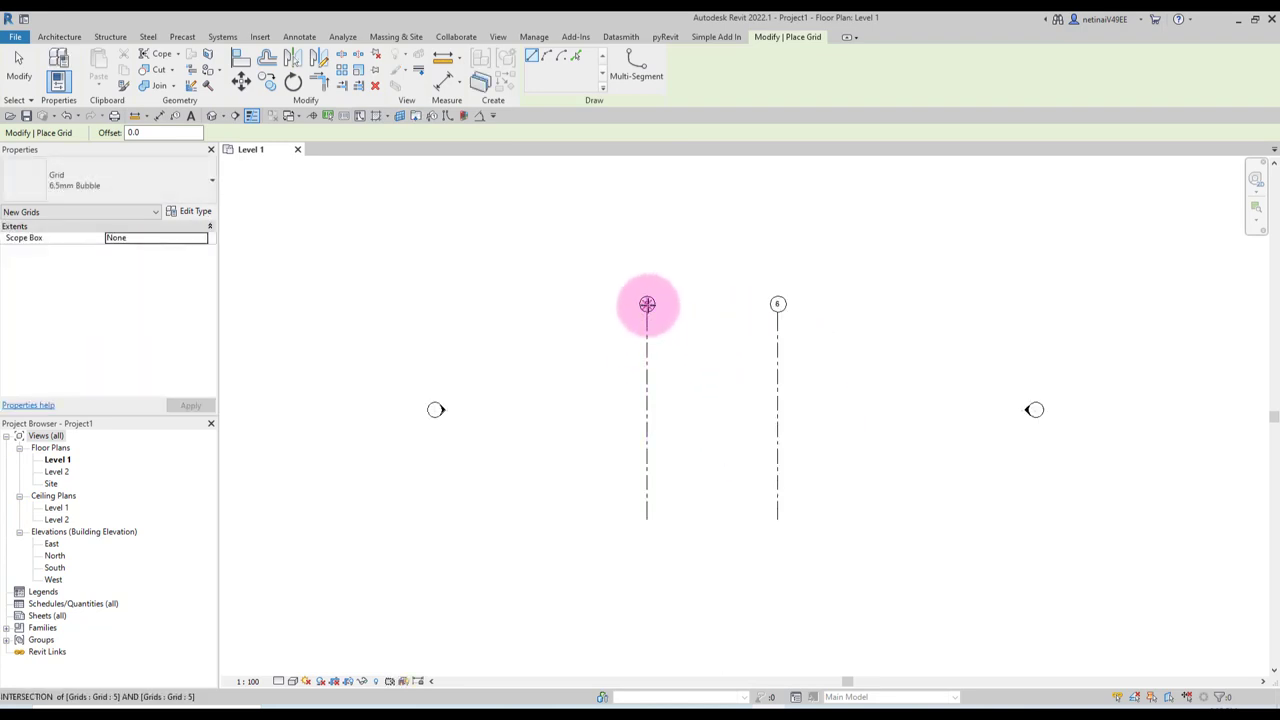
click(612, 363)
click(826, 362)
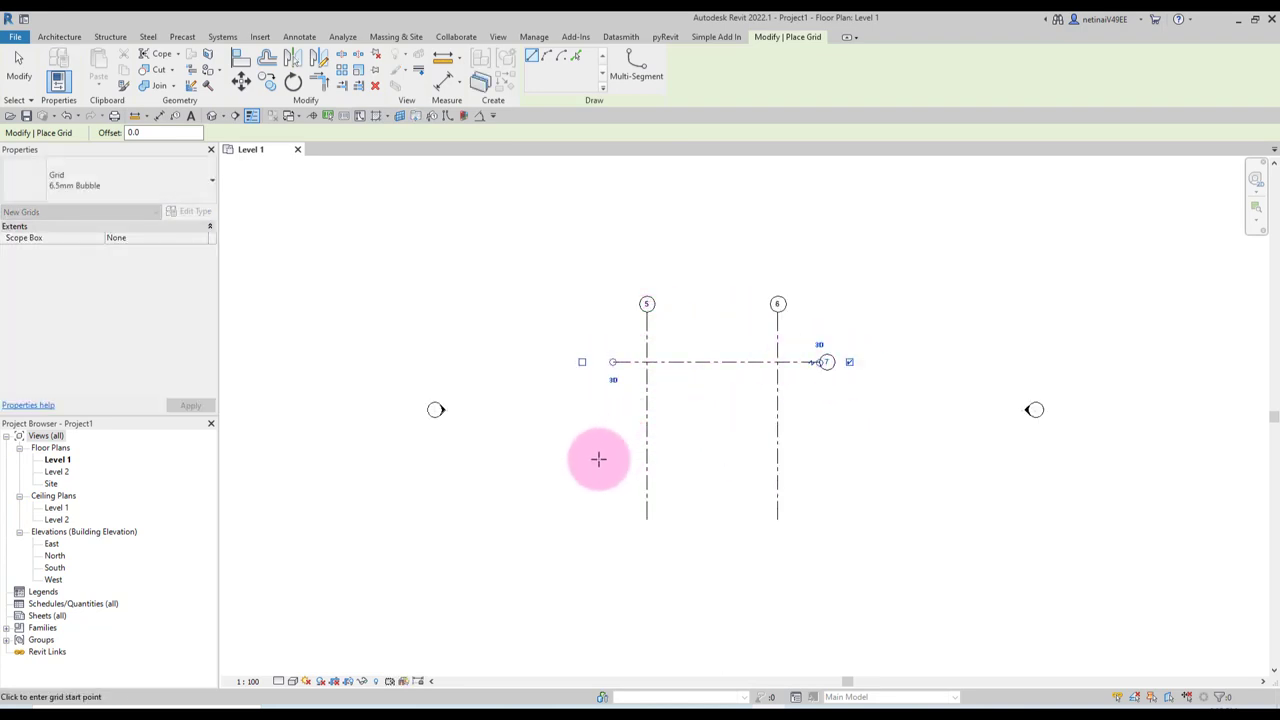
click(612, 462)
click(816, 462)
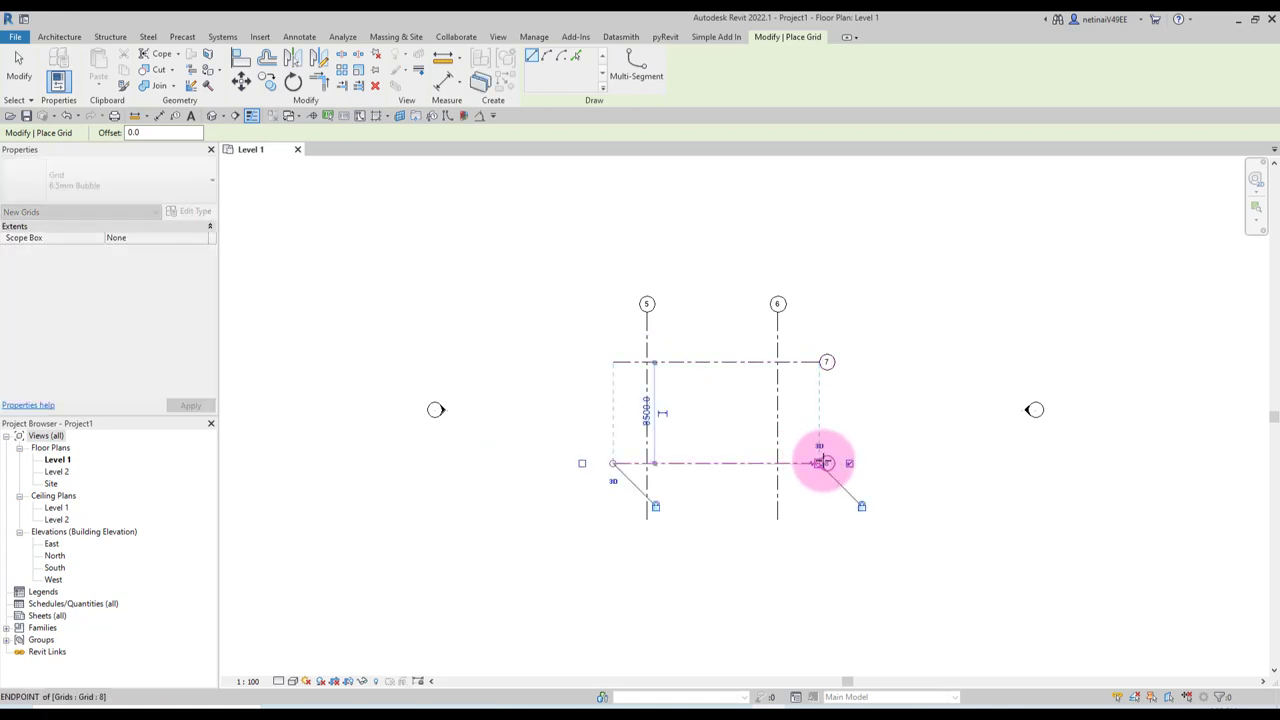
key(Escape)
key(Escape)
Step: Draw a rectangle of generic 200 mm architectural walls from grid intersection 5/7 to 6/8
click(55, 70)
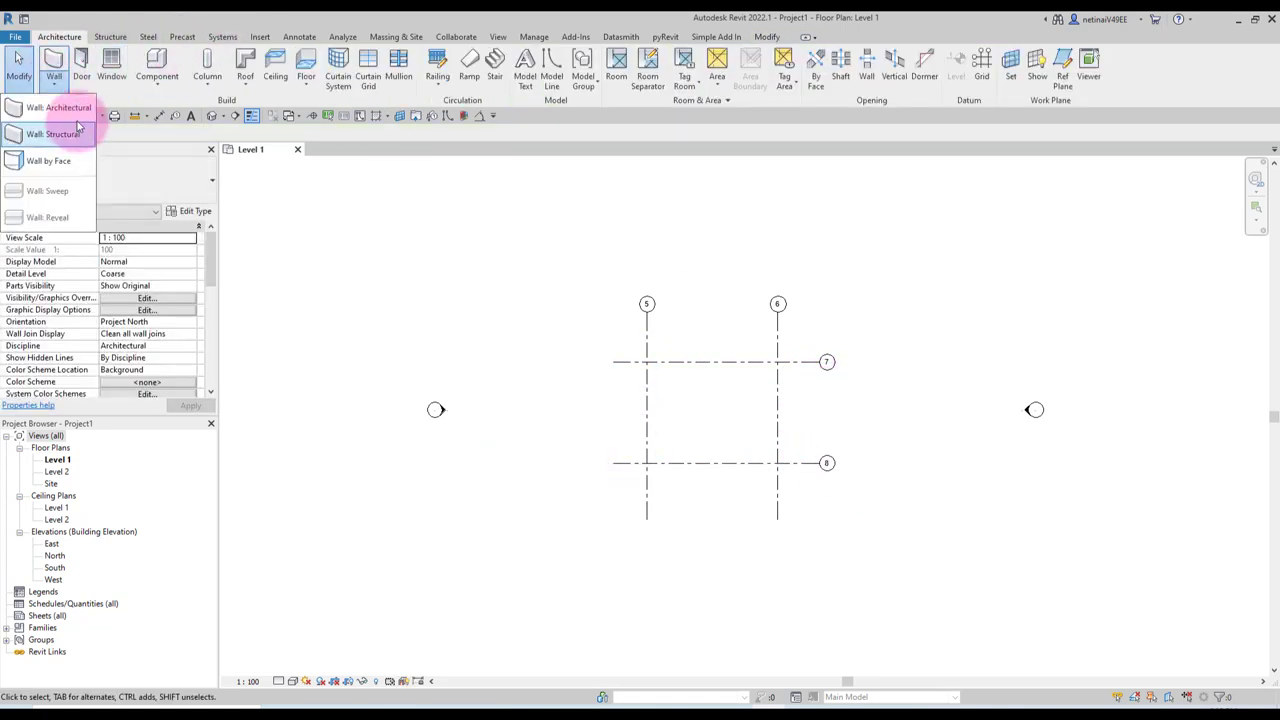
click(72, 105)
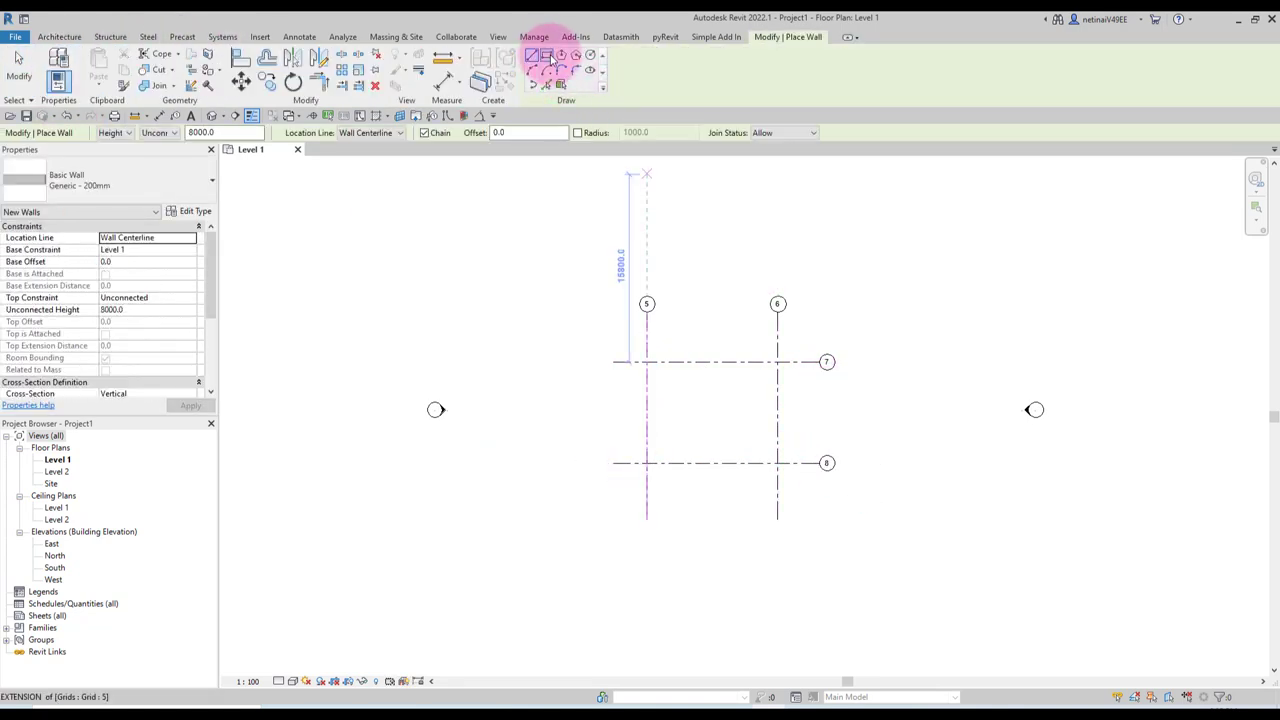
click(547, 55)
click(647, 362)
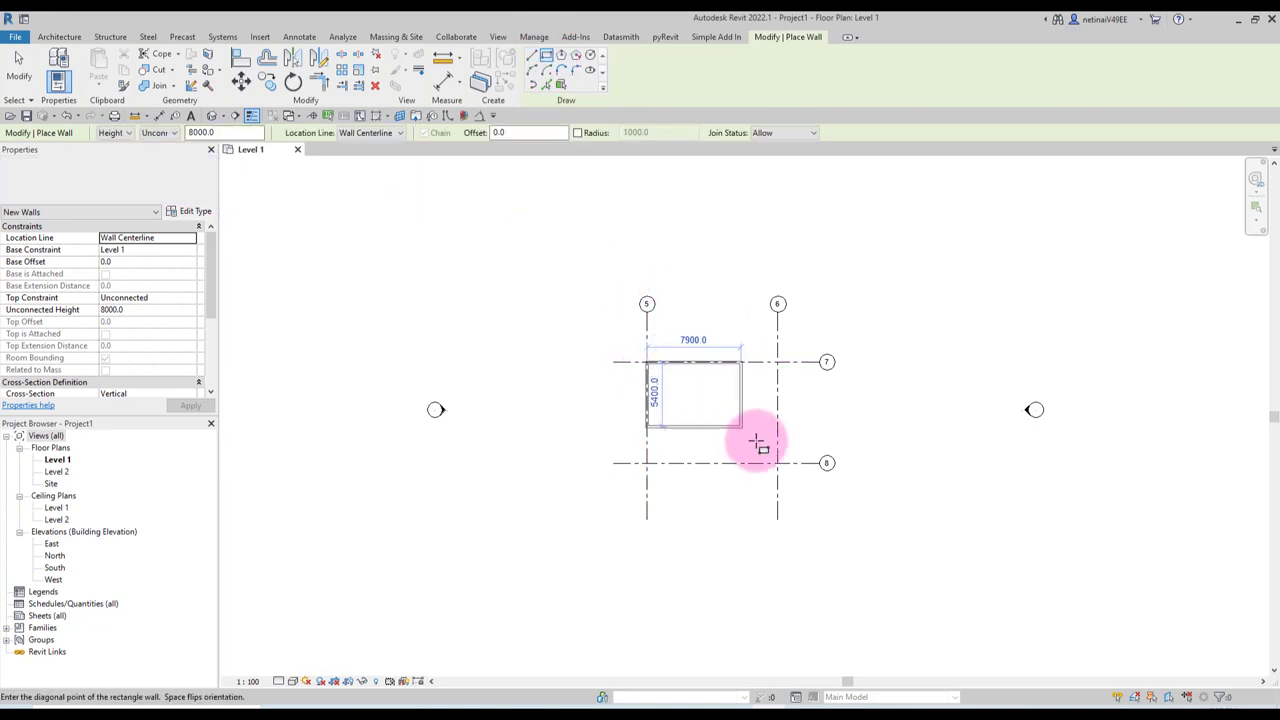
click(778, 464)
key(Escape)
key(Escape)
scroll(765, 398, up, 3)
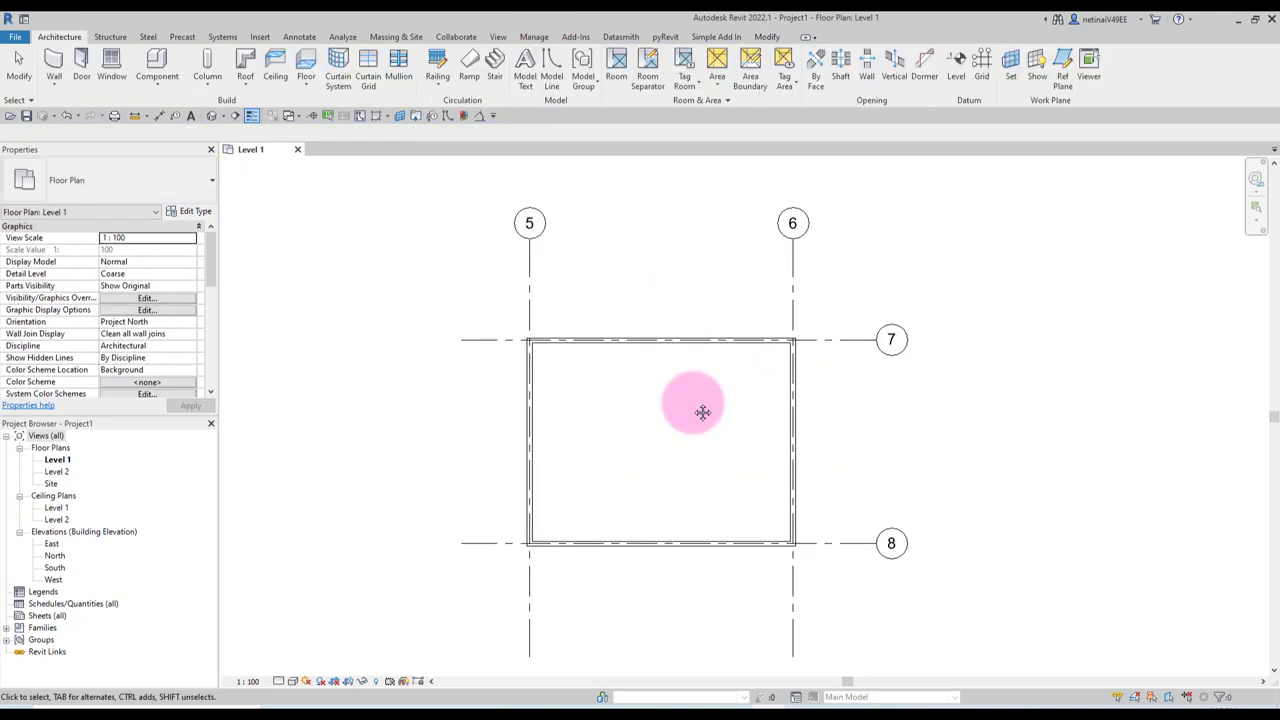
Step: Place single-flush doors in the left, right and bottom walls
click(84, 70)
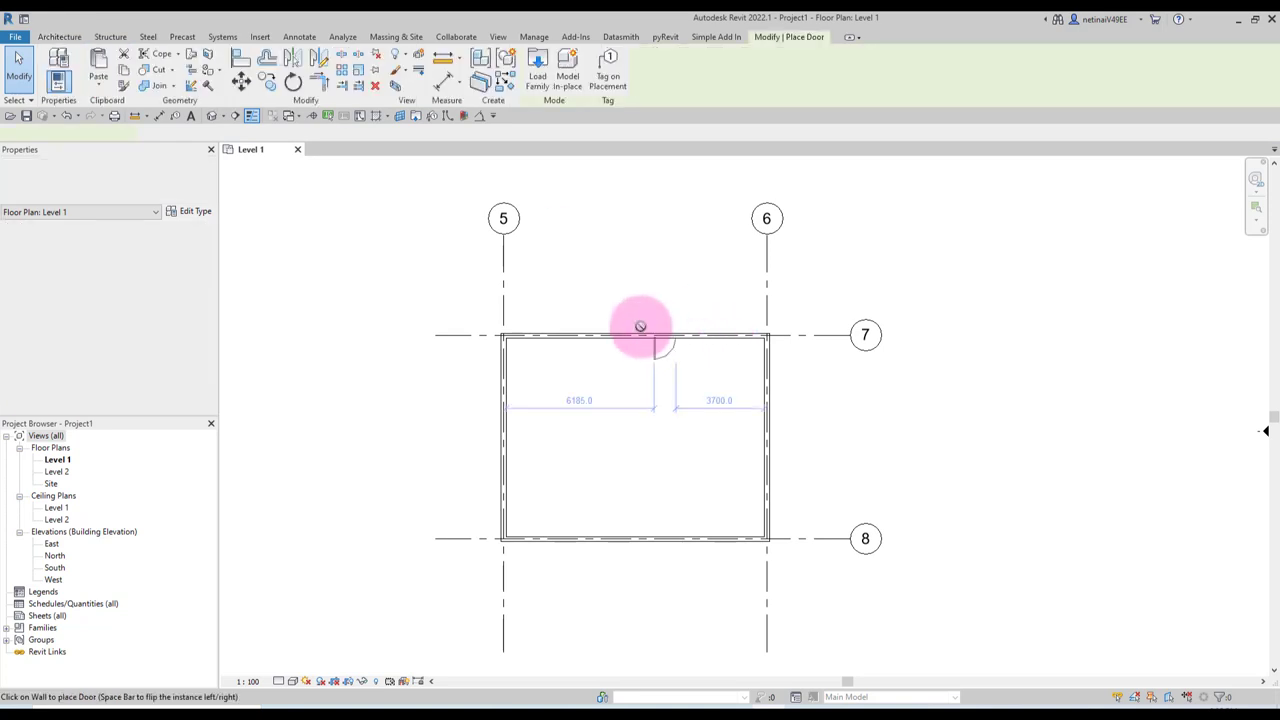
click(517, 418)
click(754, 428)
click(586, 536)
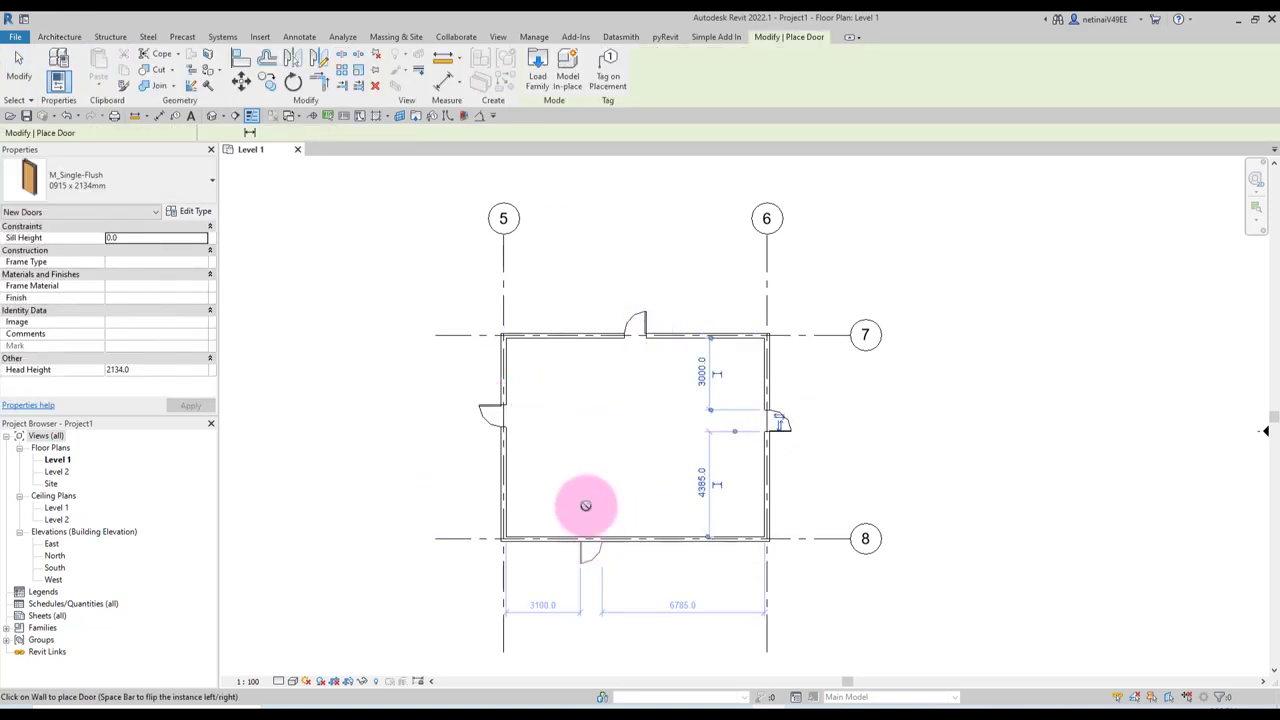
click(59, 38)
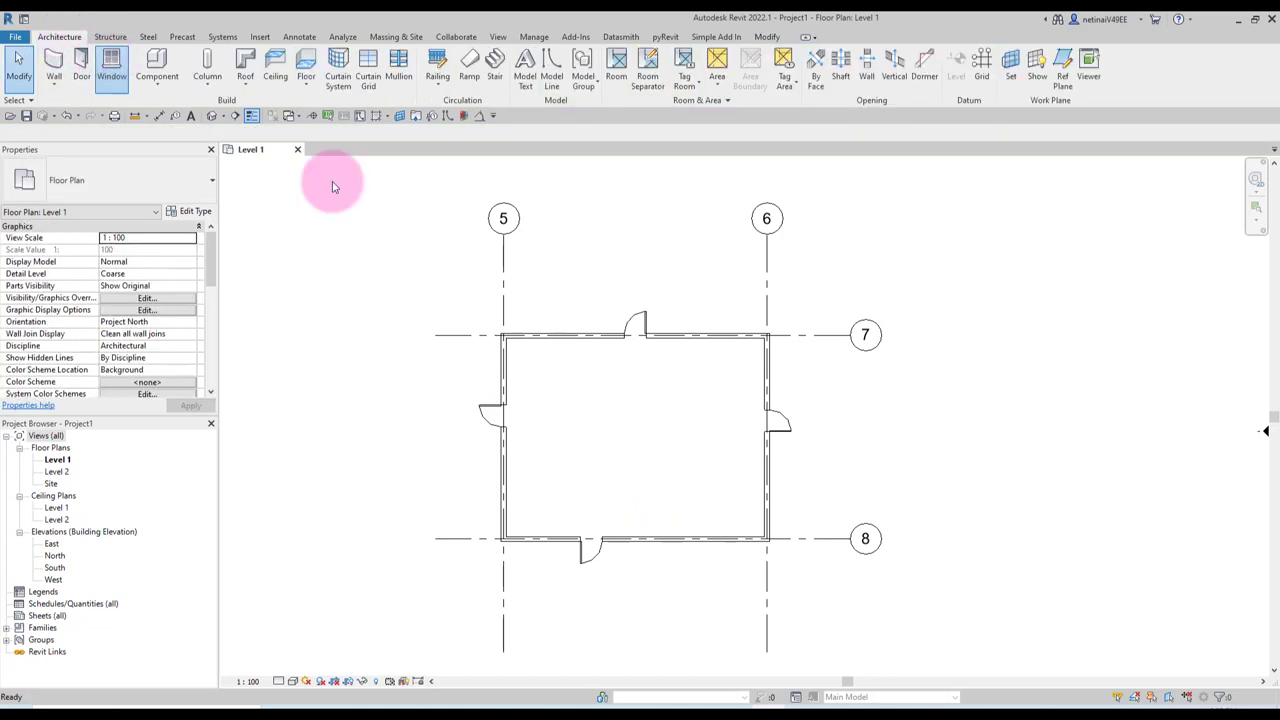
Step: Place casement windows: two in the top wall, one each in the left and bottom walls
click(155, 172)
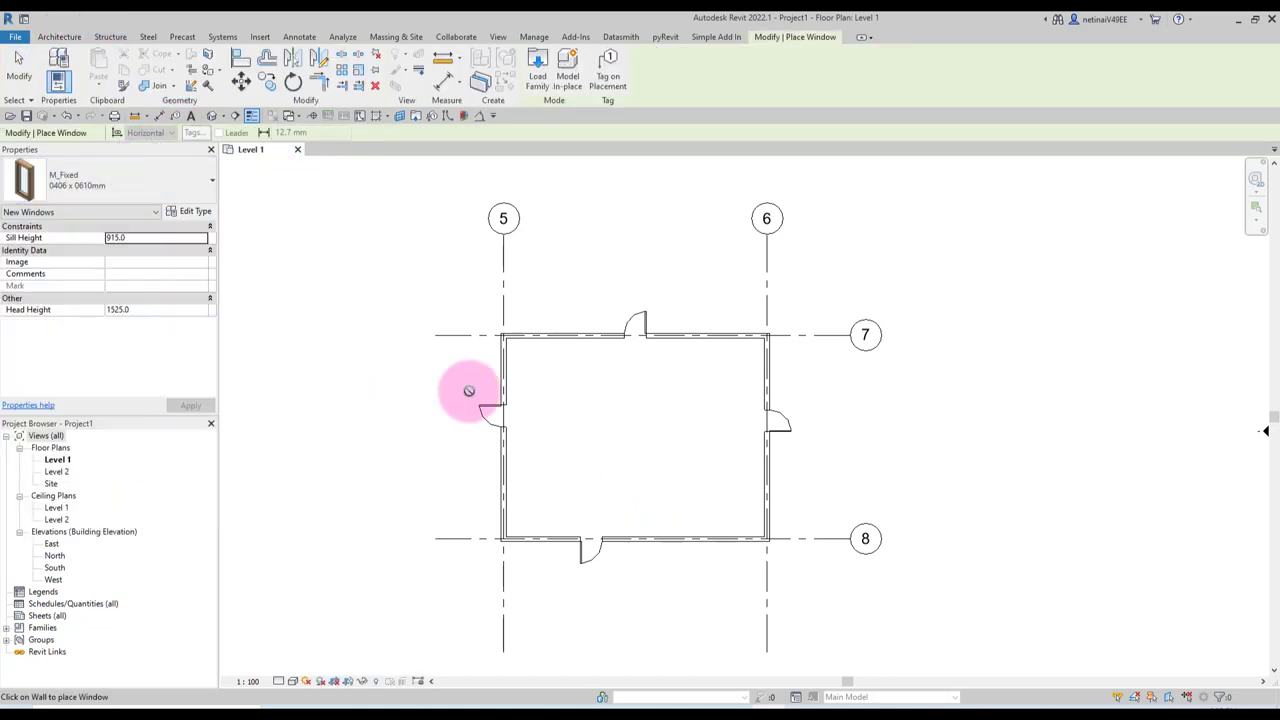
click(557, 333)
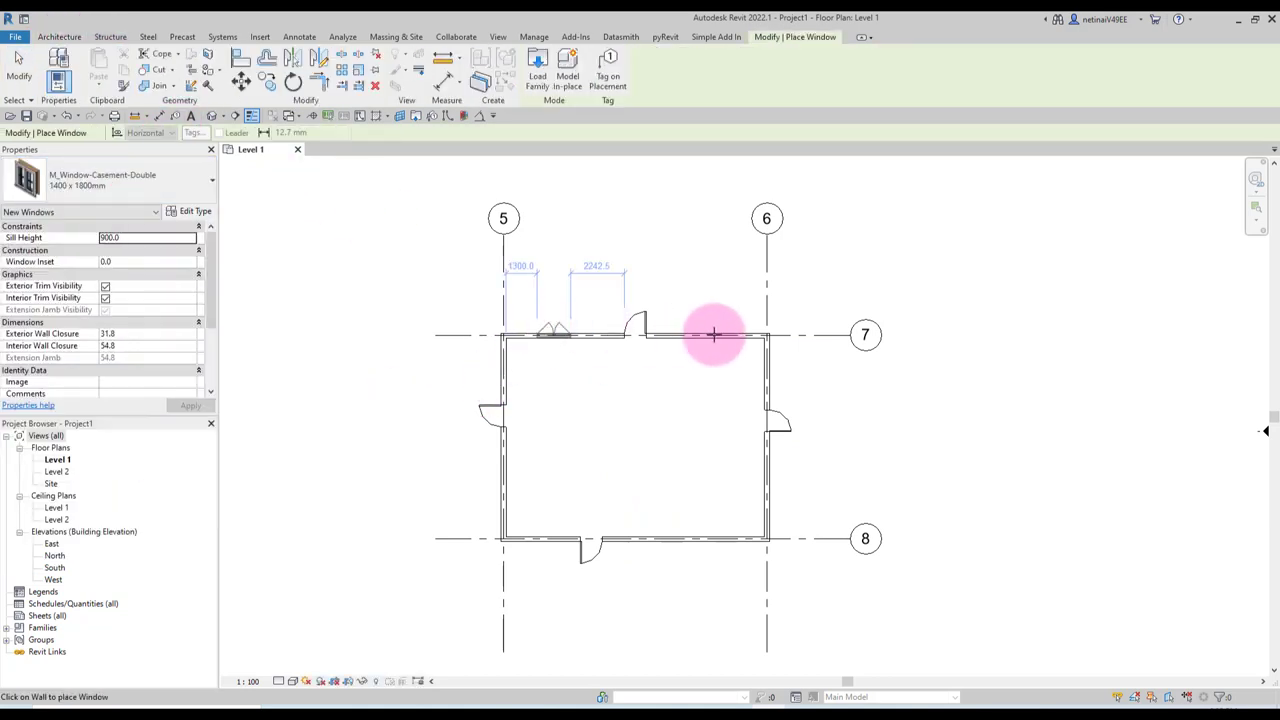
click(713, 333)
click(506, 473)
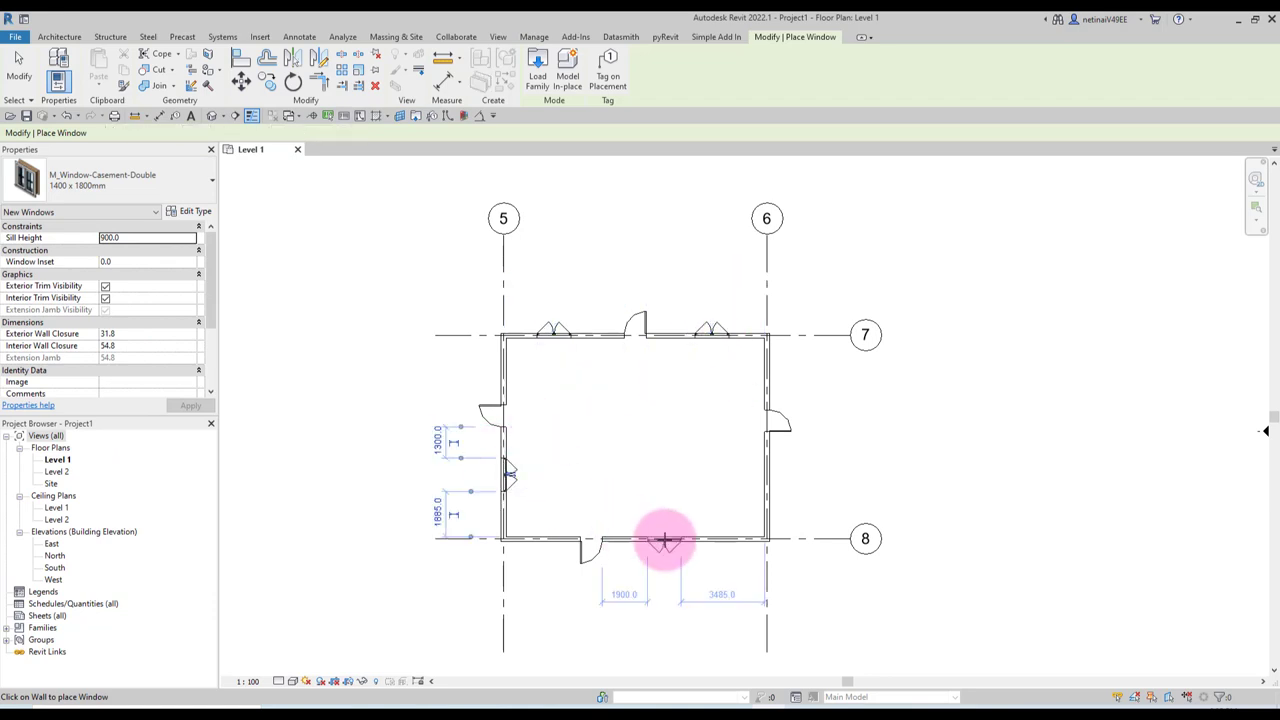
click(663, 539)
key(Escape)
key(Escape)
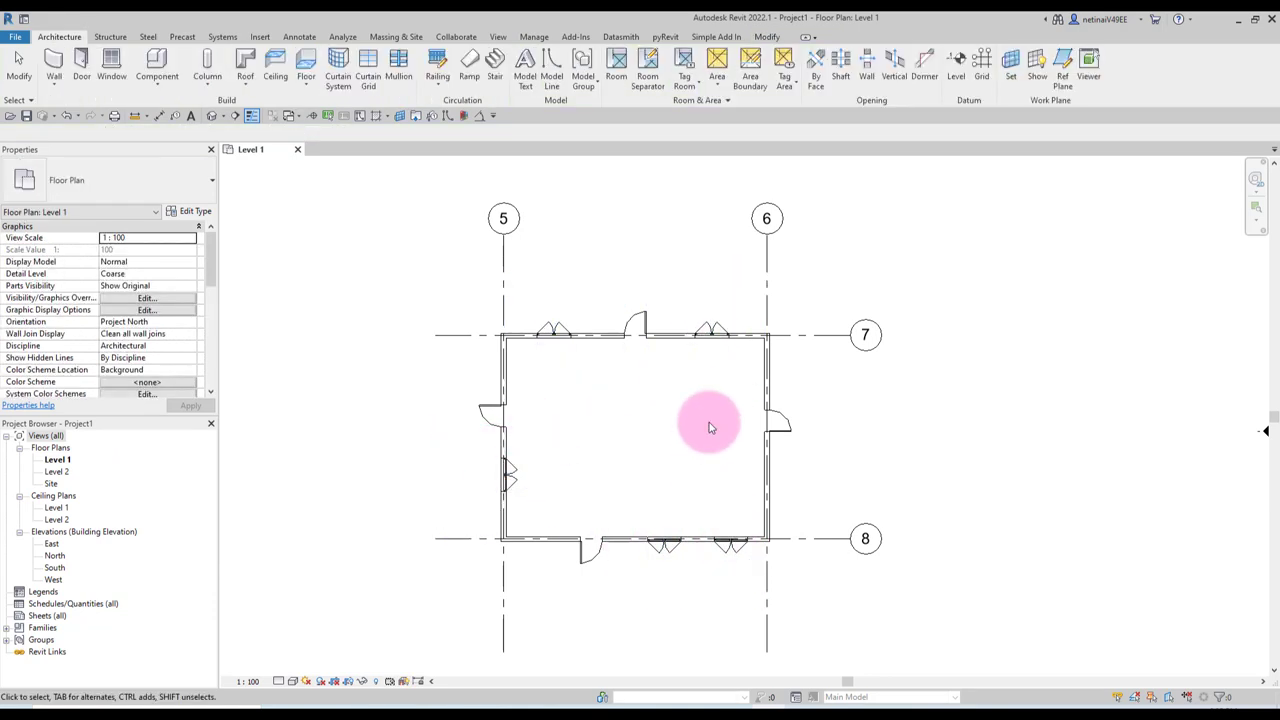
click(58, 463)
Step: On Level 2, create a rectangular roof by footprint around the walls
double_click(60, 471)
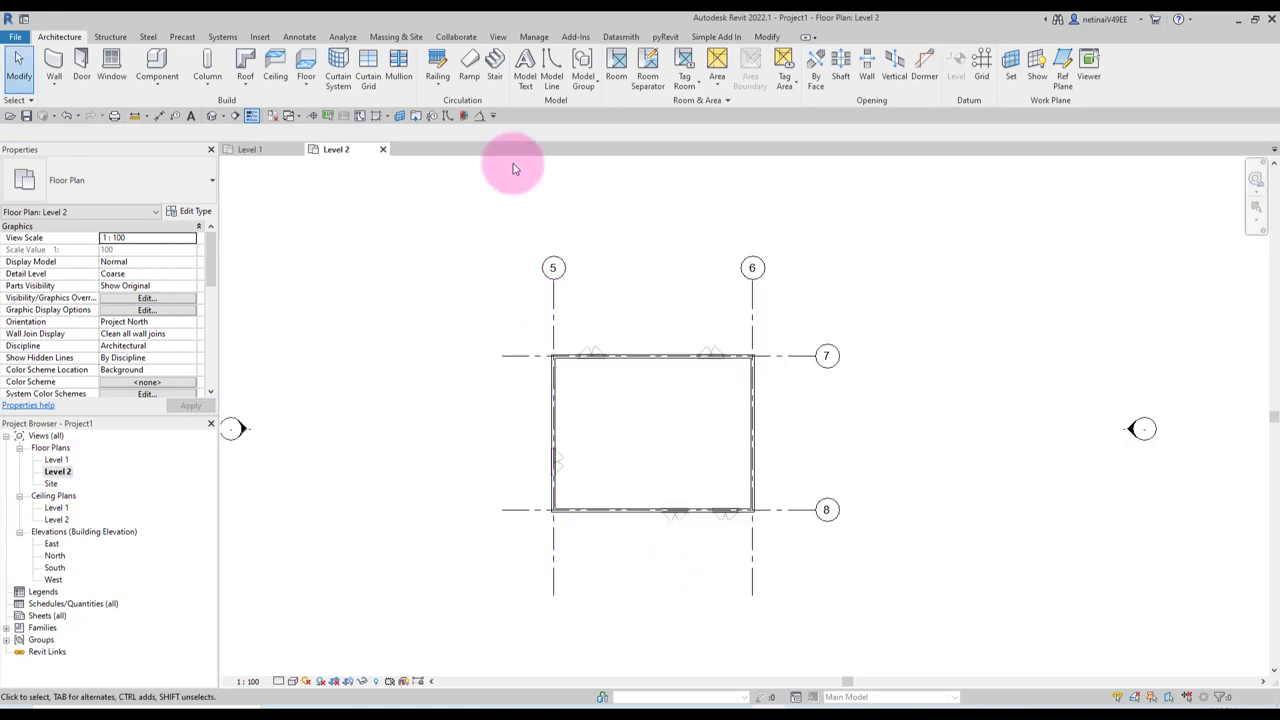
click(245, 80)
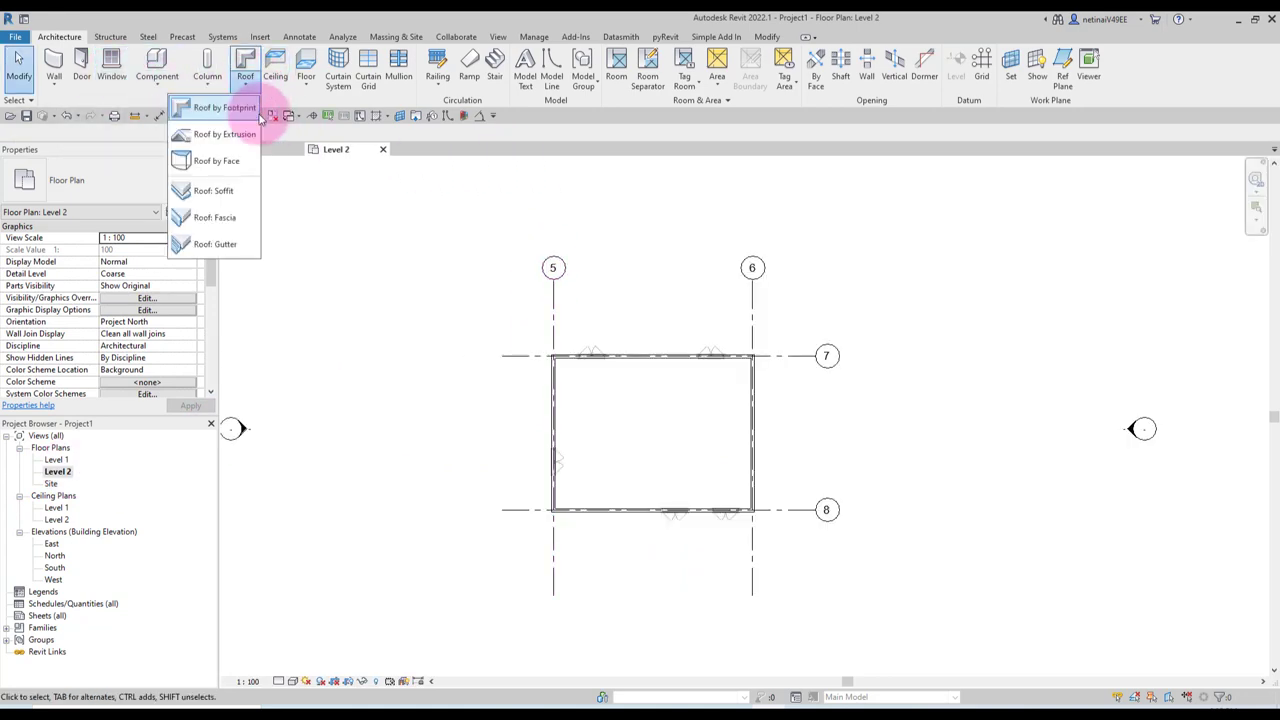
click(250, 106)
click(647, 55)
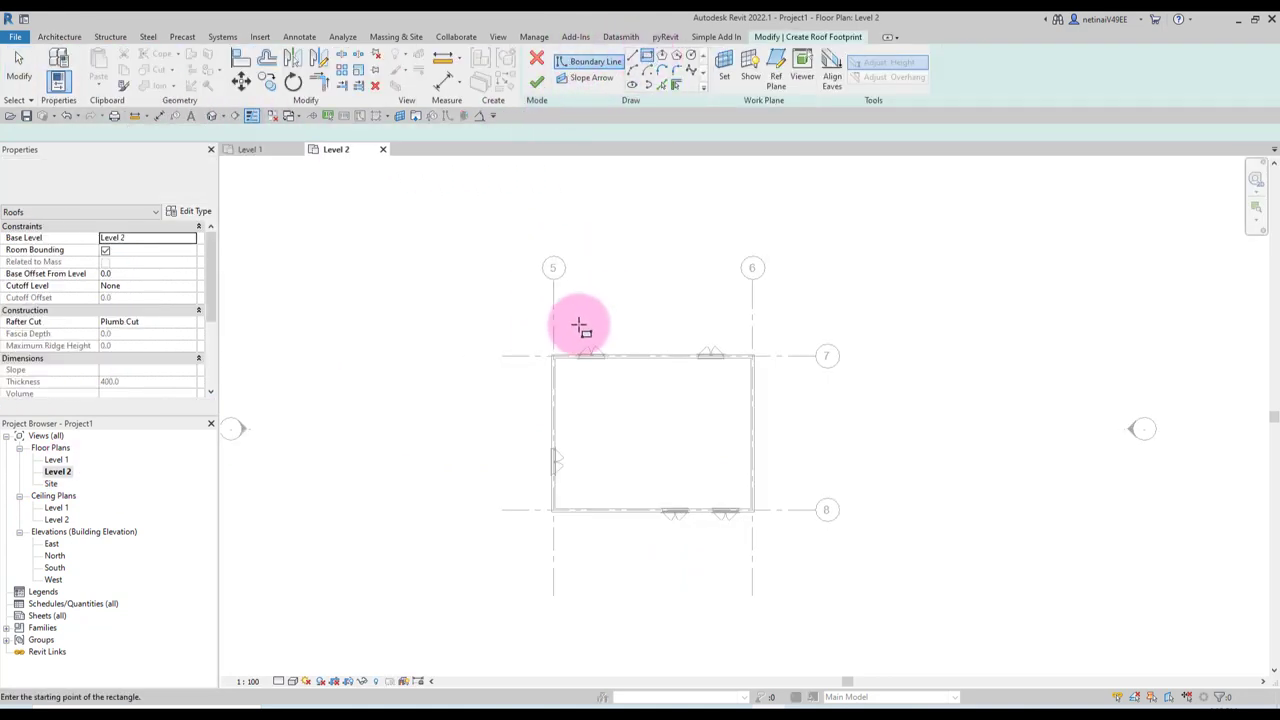
click(529, 335)
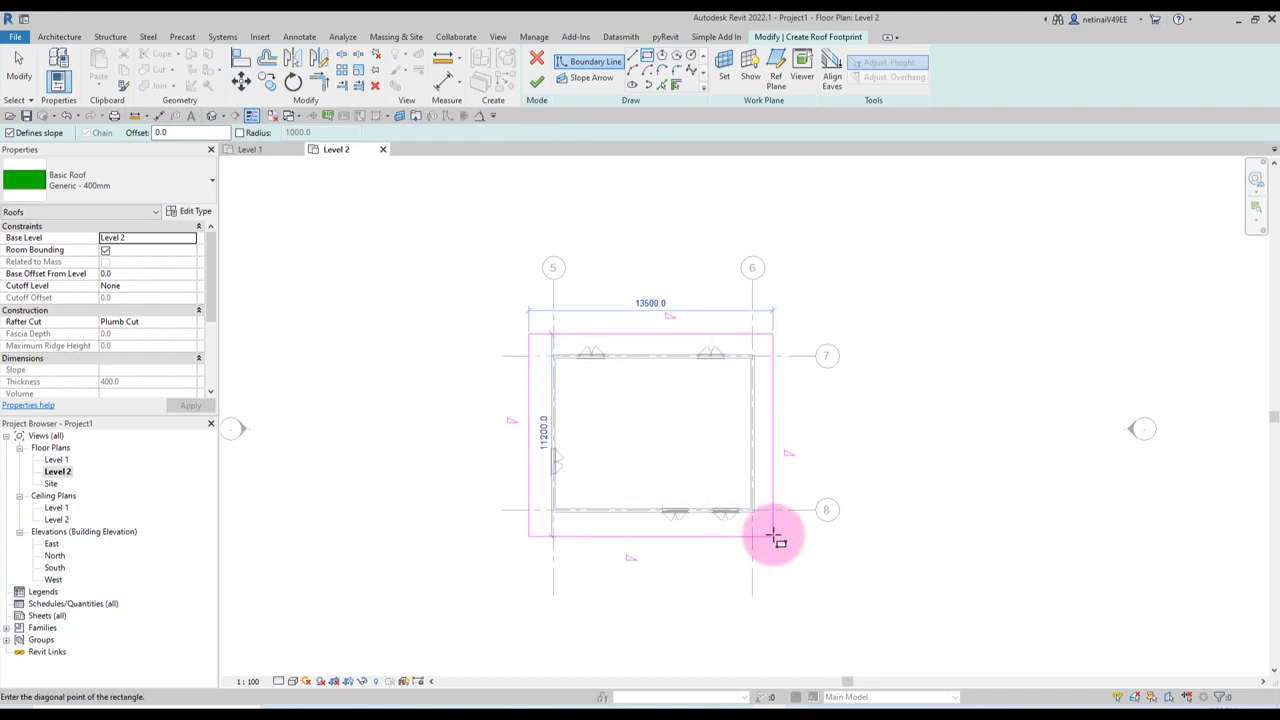
click(772, 533)
click(538, 87)
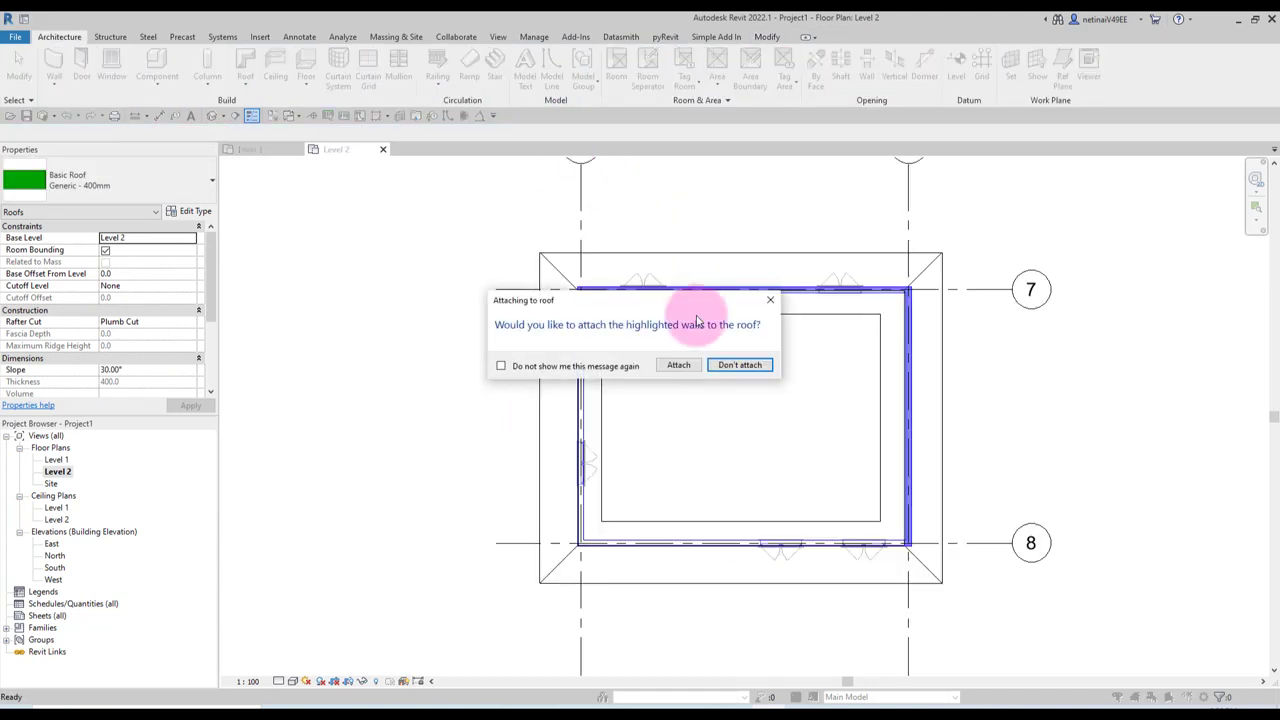
Step: Attach the walls to the roof and view the house in the default 3D view
click(677, 366)
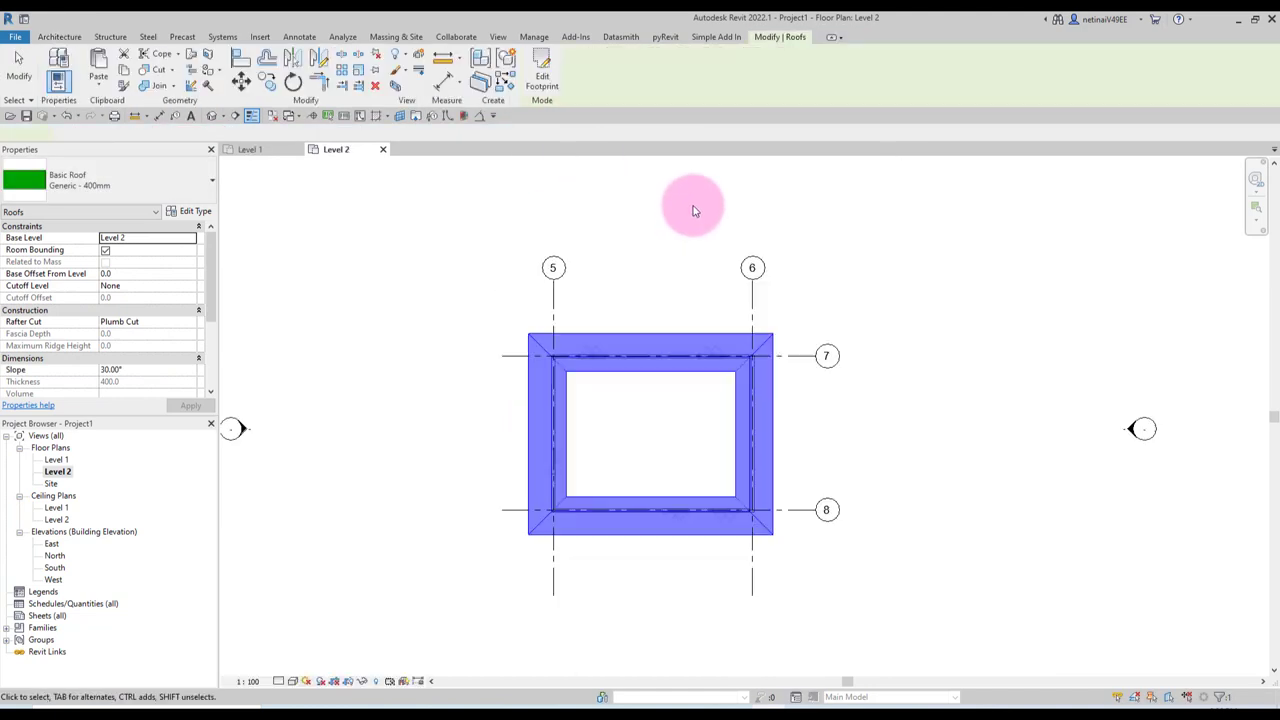
click(213, 117)
mouse_move(714, 357)
shift+middle_down()
mouse_move(823, 457)
mouse_move(787, 455)
mouse_move(909, 512)
shift+middle_up()
scroll(909, 512, up, 3)
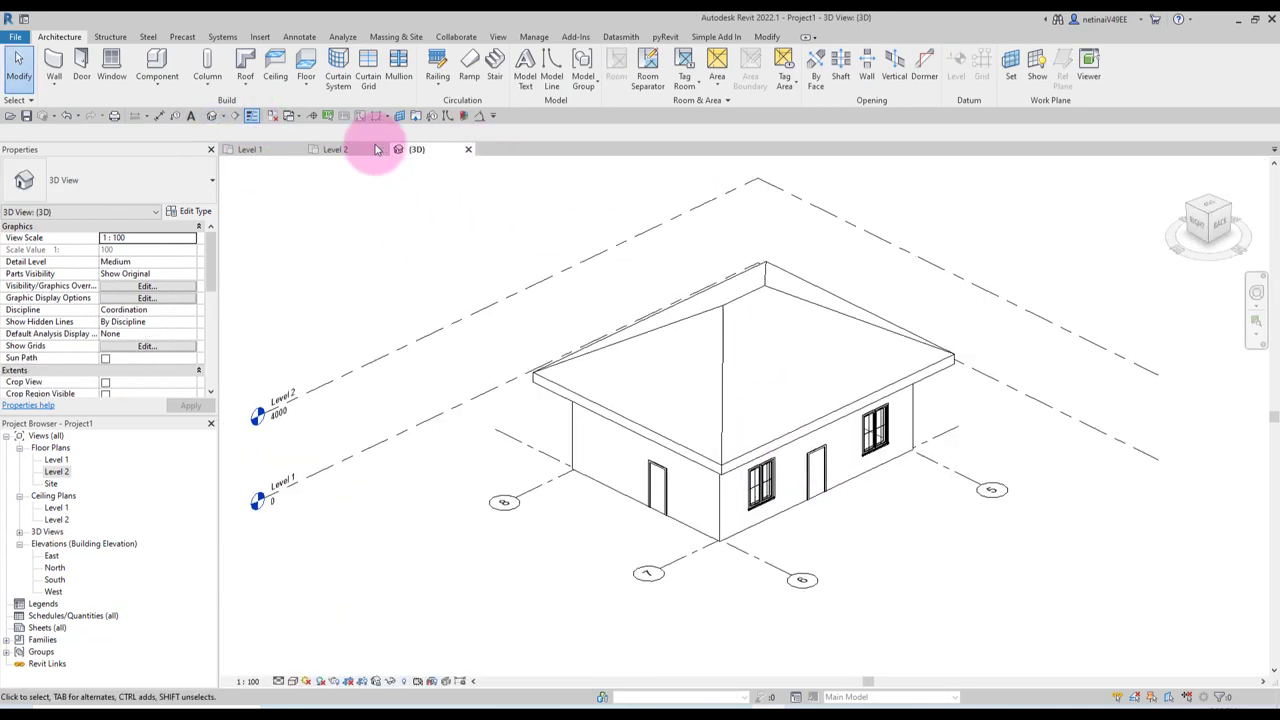
Step: On the Level 1 plan, place two M_Desk desks in the room
click(258, 153)
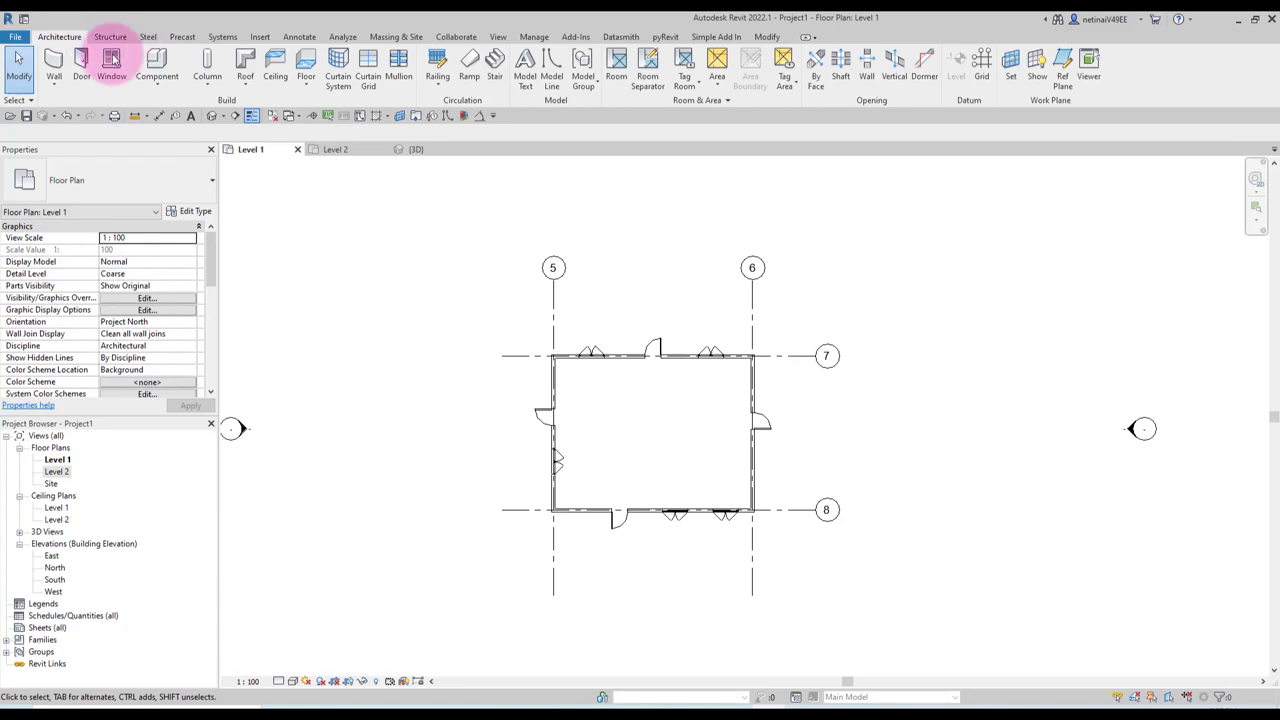
click(137, 87)
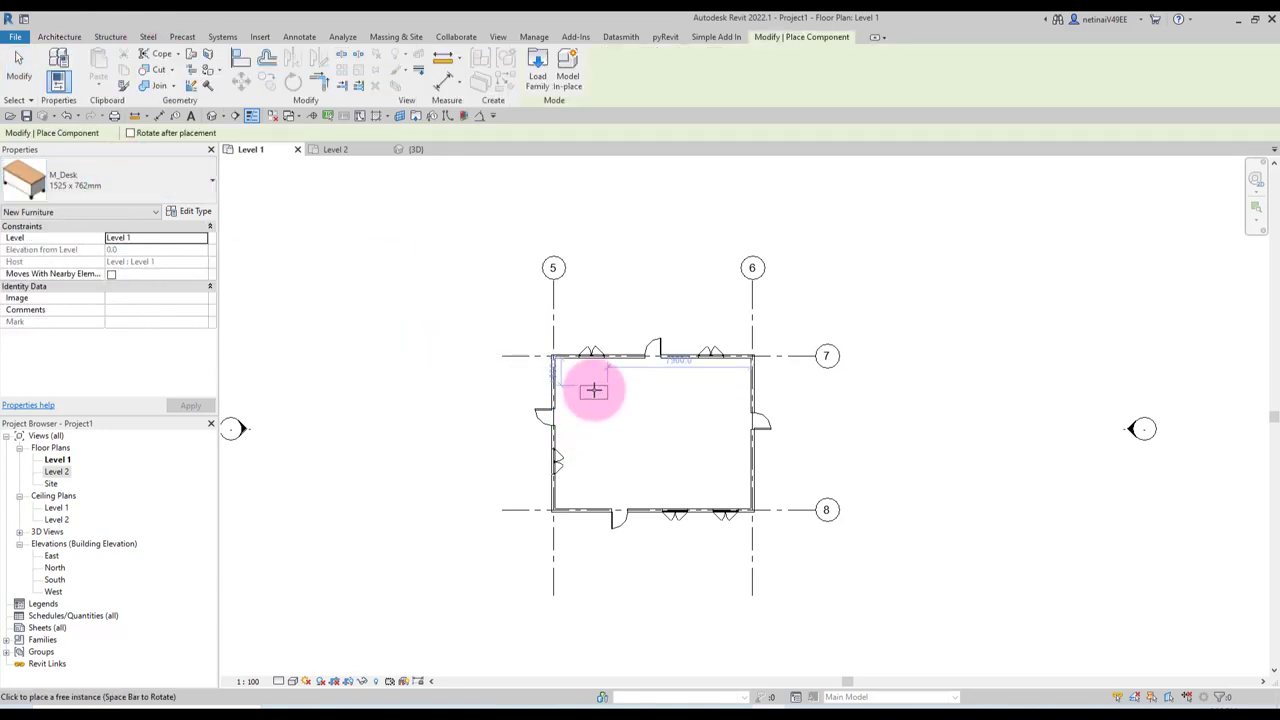
click(626, 428)
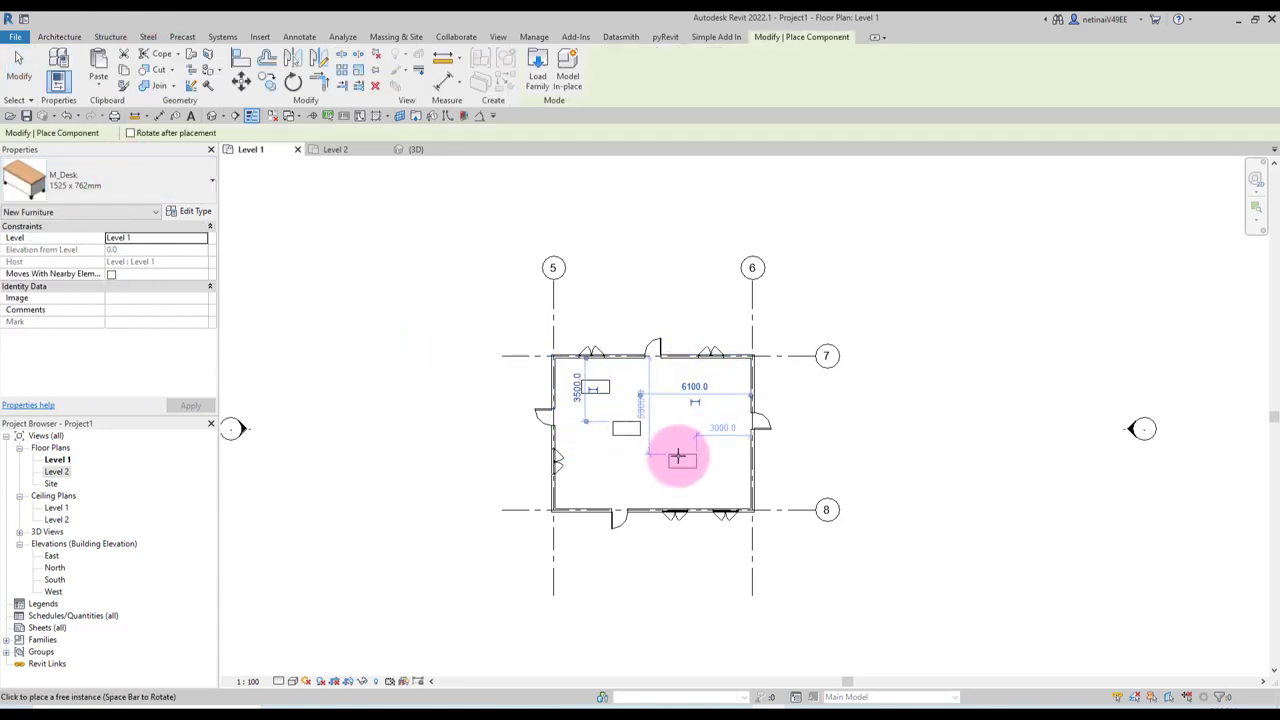
click(676, 453)
Step: Place more desks near the top, by the east wall (rotated) and in the lower left
click(80, 178)
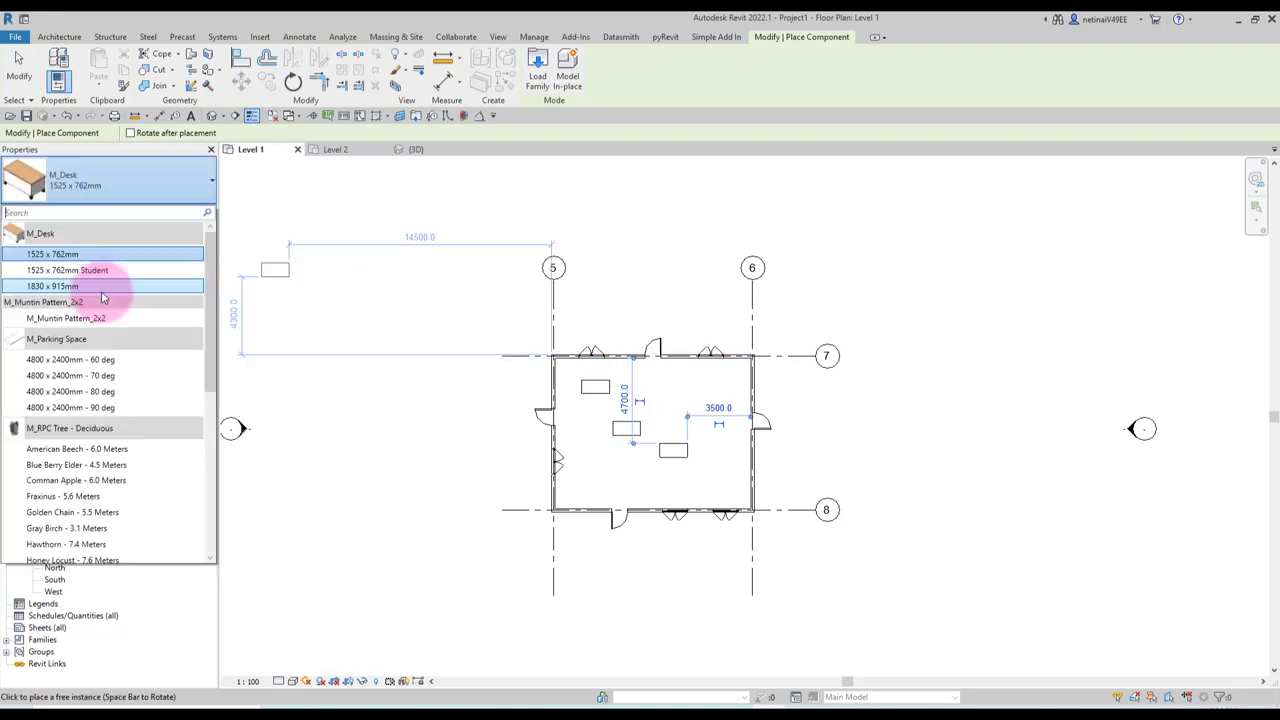
scroll(95, 300, down, 1)
scroll(90, 305, up, 1)
scroll(88, 310, down, 2)
scroll(88, 340, down, 8)
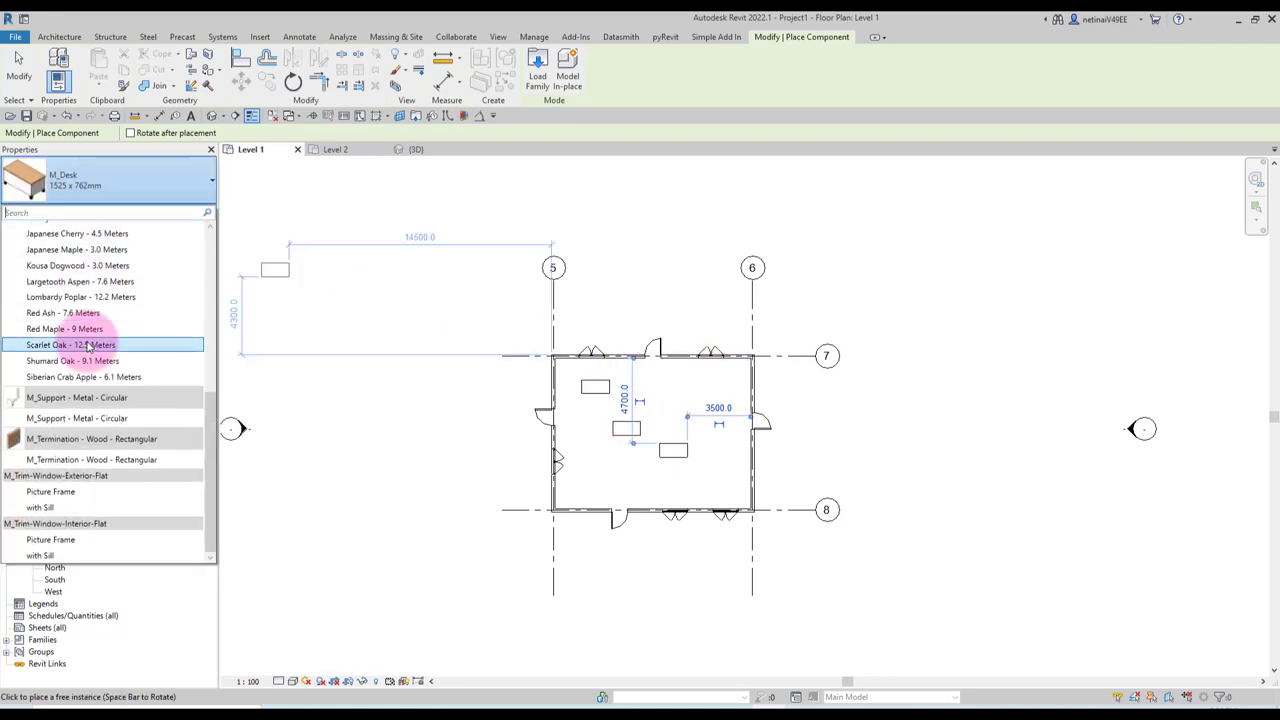
scroll(85, 358, up, 2)
scroll(82, 355, up, 2)
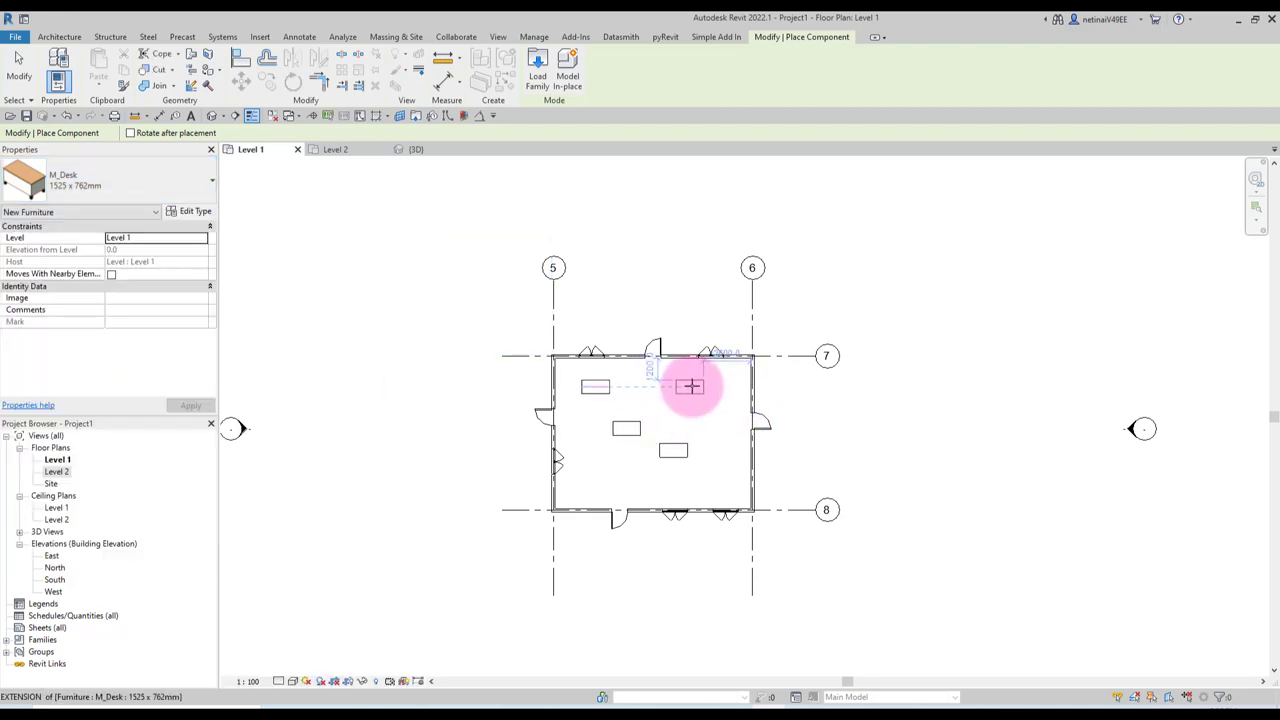
scroll(712, 388, up, 2)
click(735, 388)
click(737, 510)
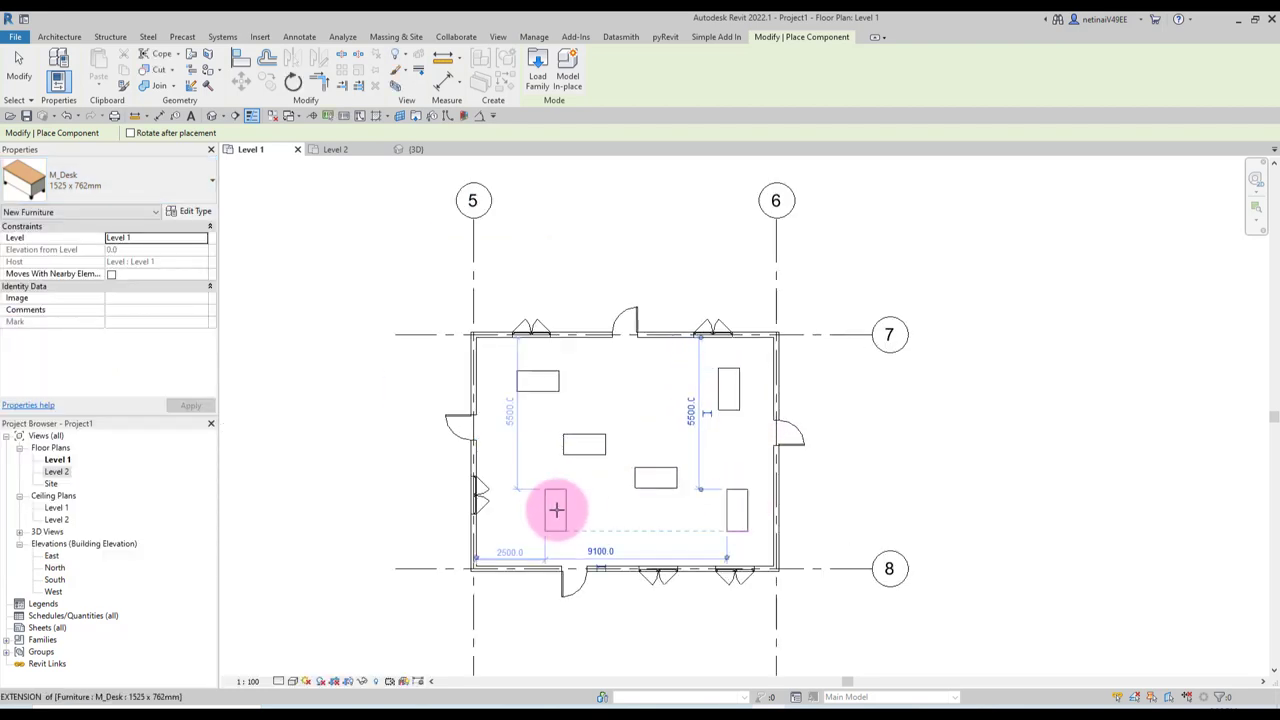
click(558, 513)
key(Escape)
scroll(750, 330, up, 2)
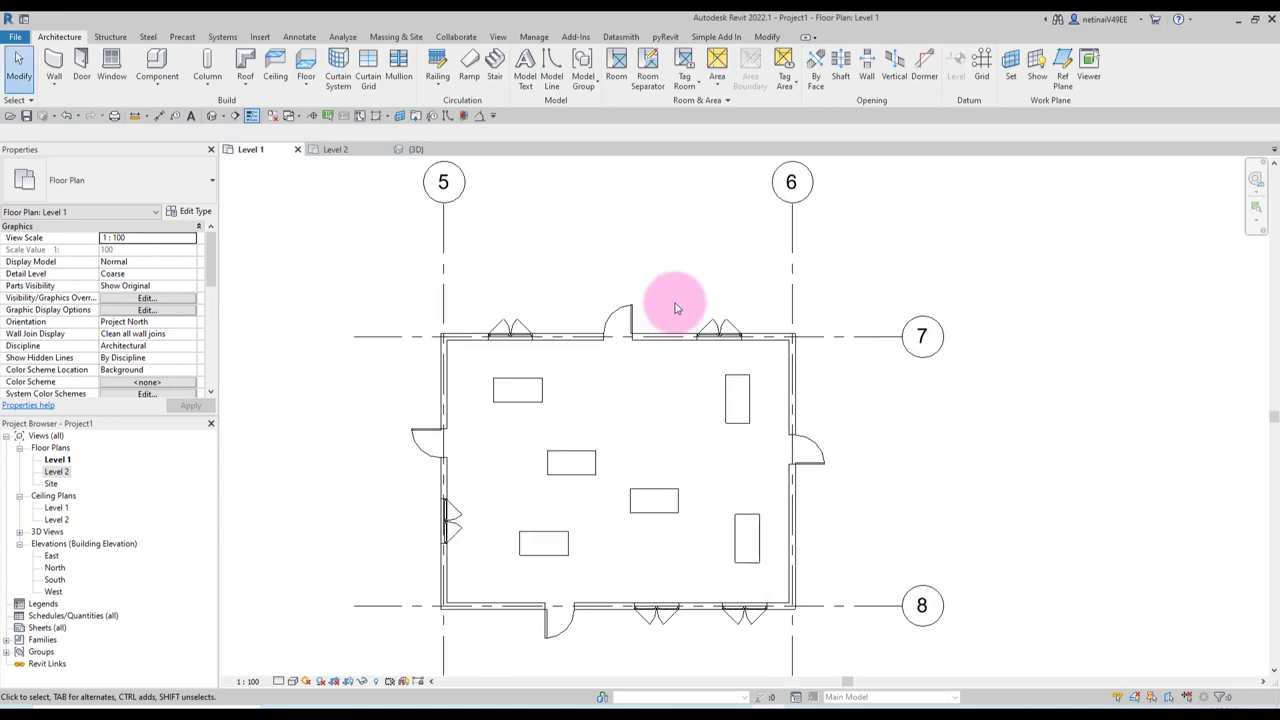
Step: Save the project to the Desktop as arch.rvt
click(15, 36)
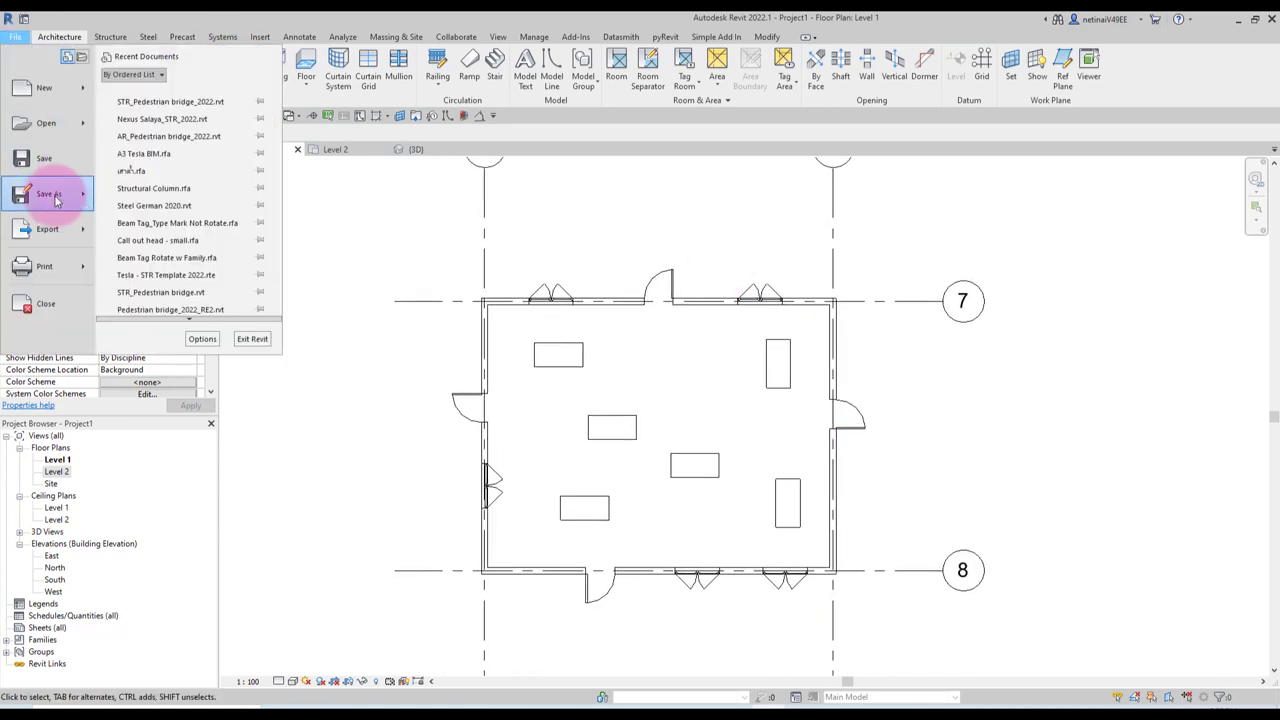
click(175, 157)
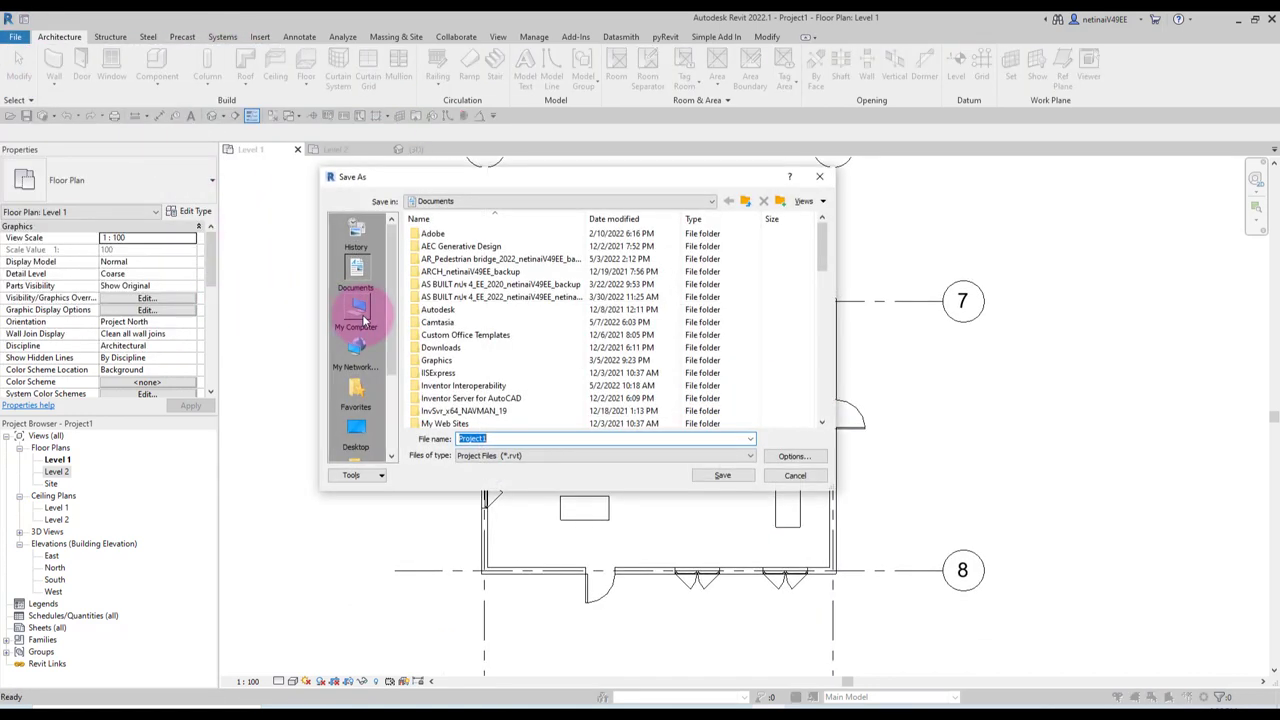
click(355, 430)
click(500, 438)
text(arch)
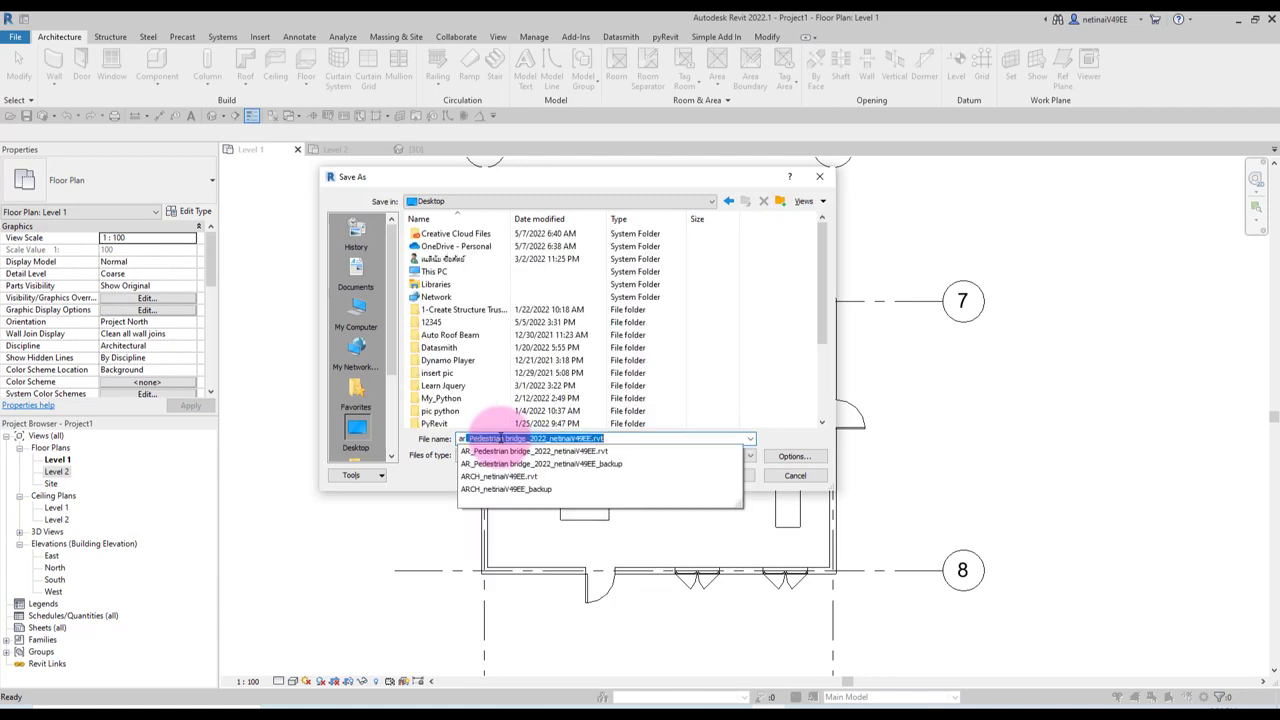
key(Return)
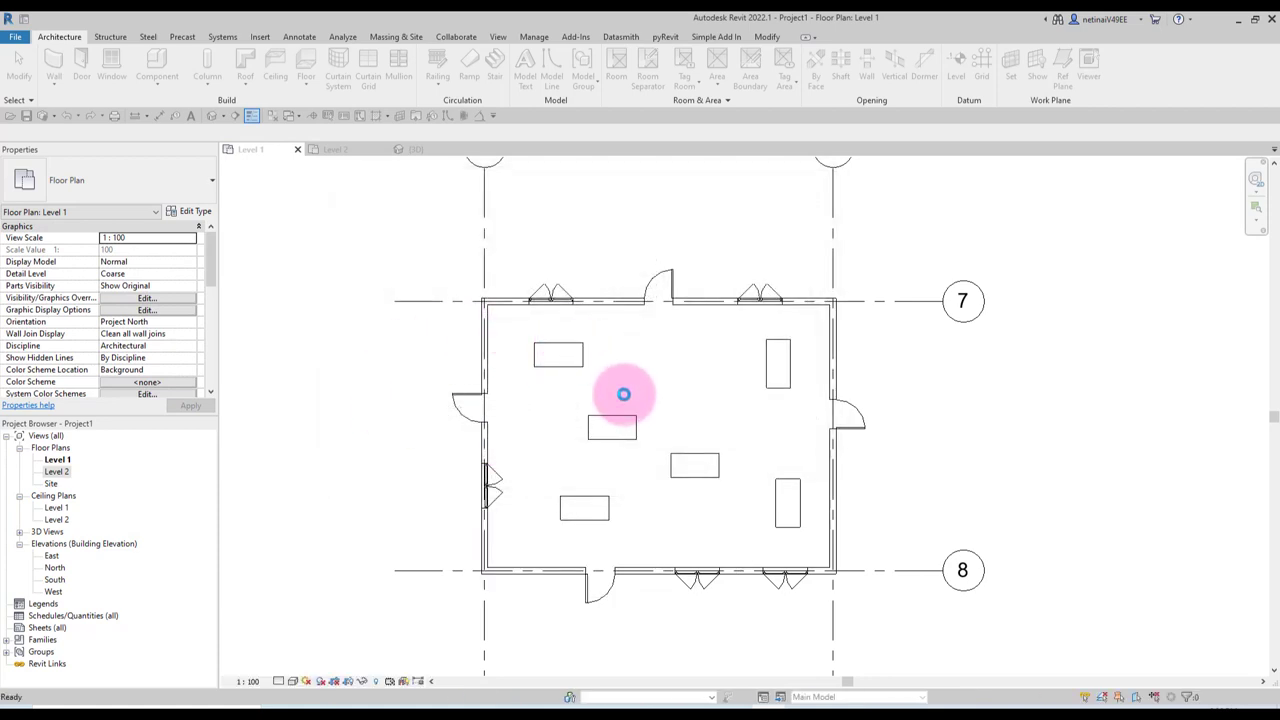
Step: Close arch and create a new project from the Metric-Structural Template
scroll(623, 394, down, 1)
click(15, 36)
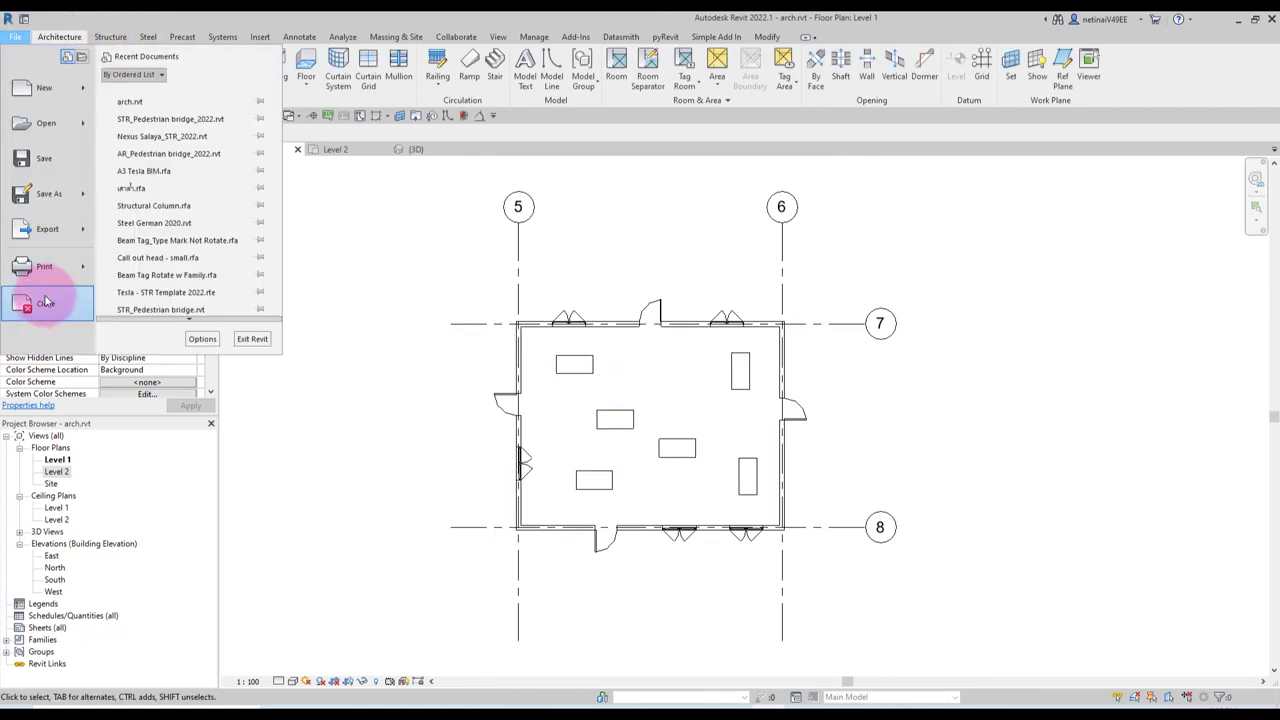
click(556, 344)
key(ctrl+d)
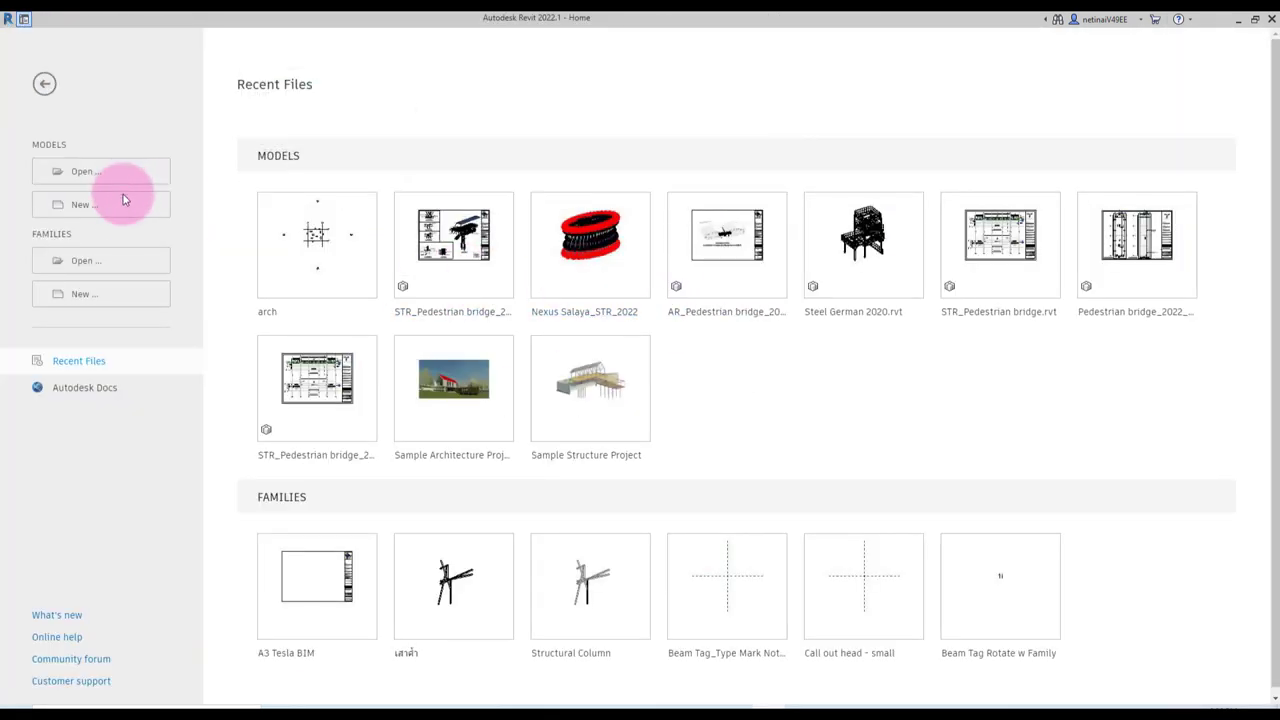
click(668, 381)
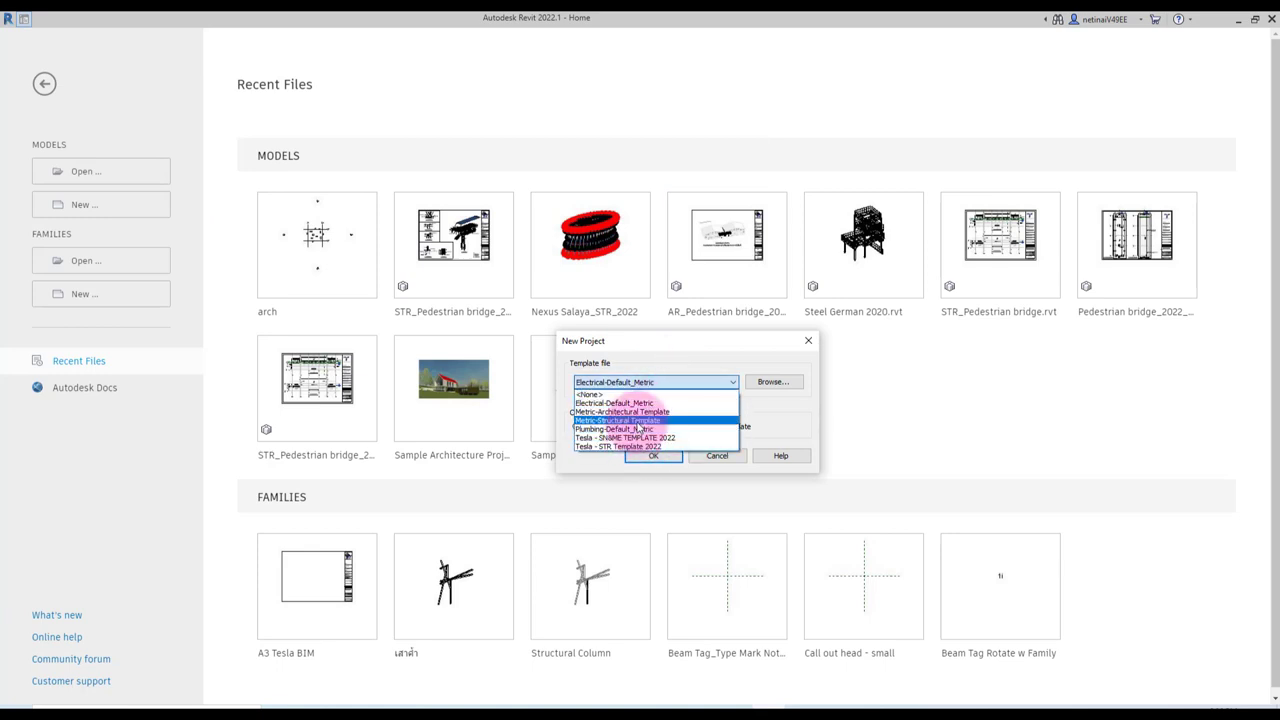
click(638, 421)
click(653, 454)
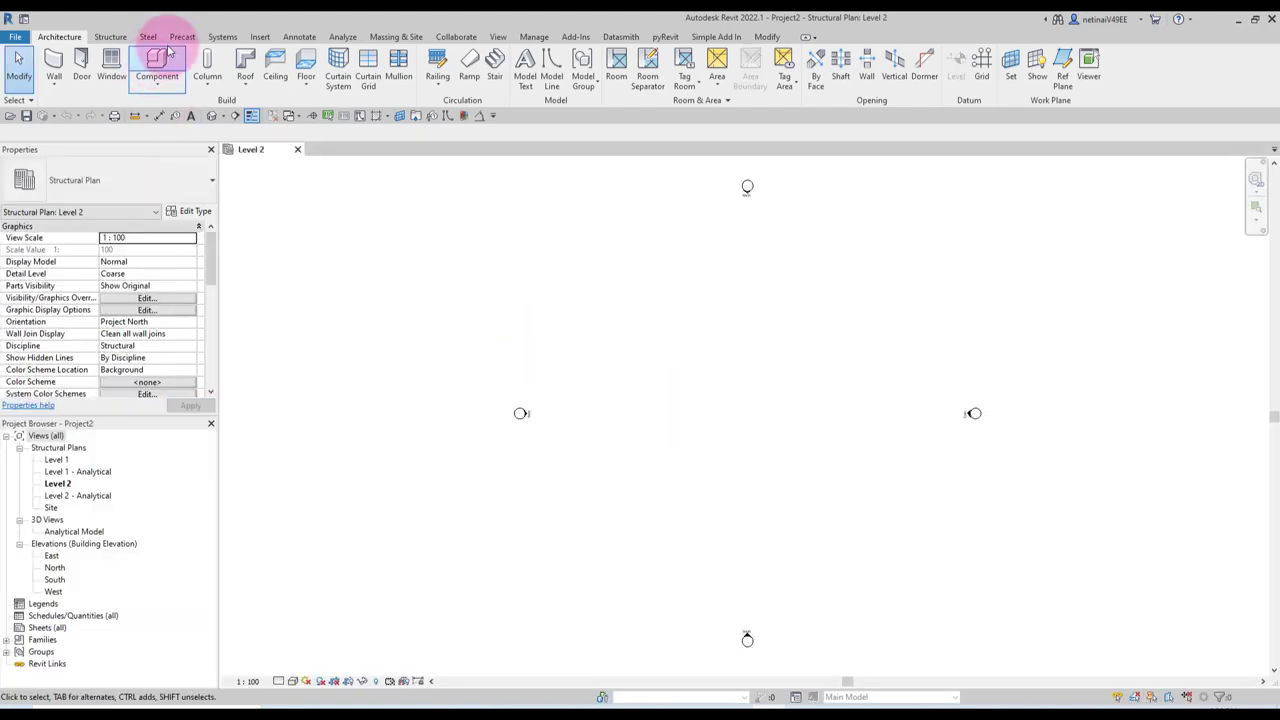
Step: Link arch.rvt from the Desktop into the structural project via Link Revit
click(259, 37)
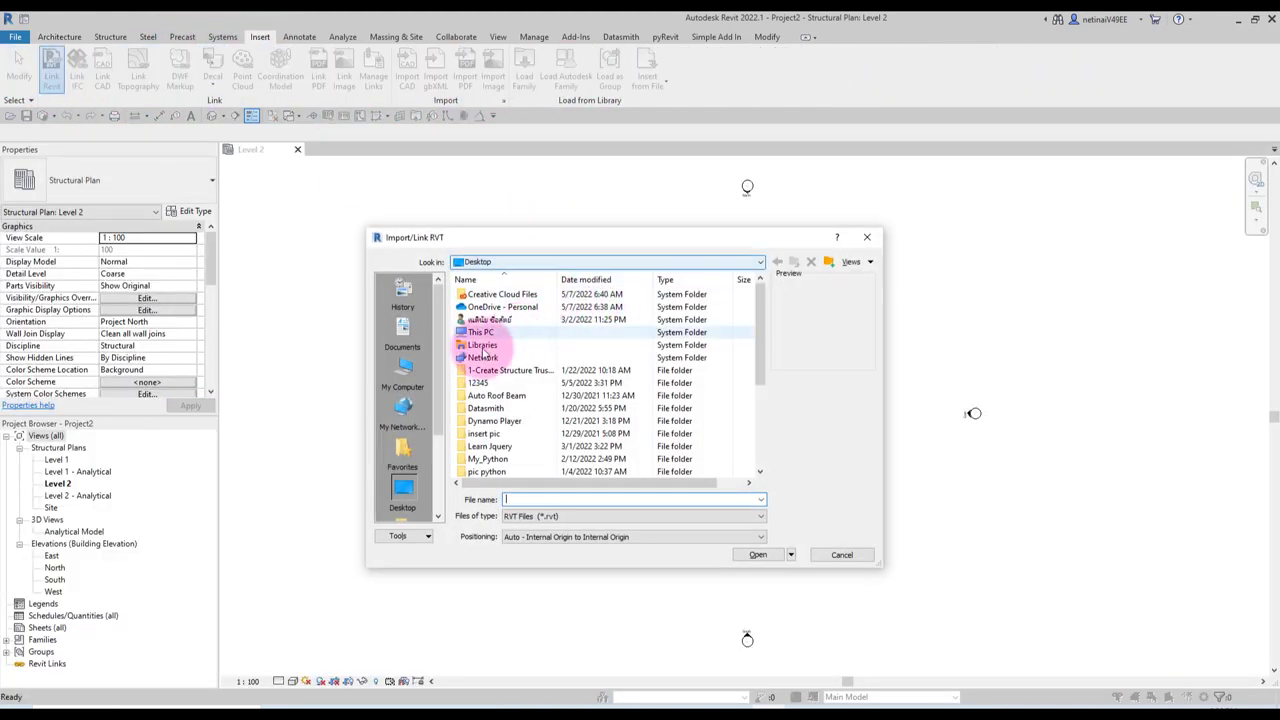
scroll(528, 334, down, 3)
scroll(513, 435, down, 2)
click(480, 446)
click(760, 554)
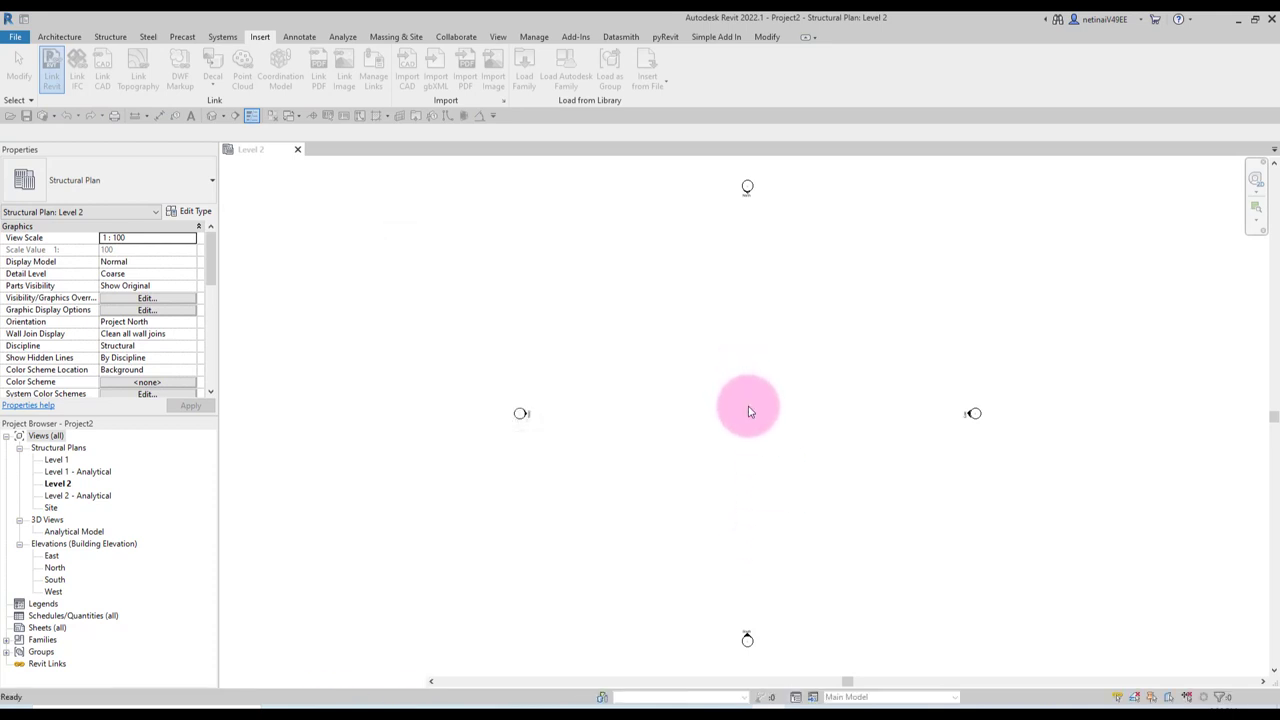
scroll(766, 394, up, 3)
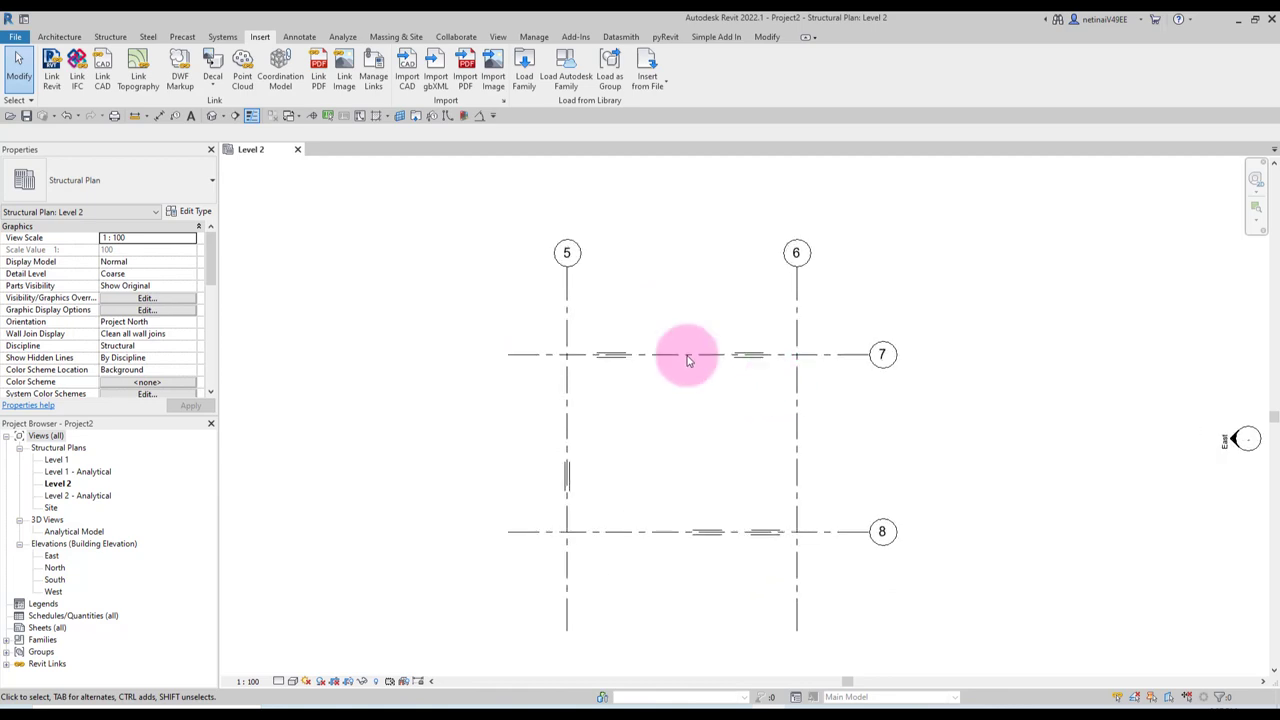
Step: Start a Copy/Monitor session on the linked arch model
click(456, 37)
click(669, 80)
click(660, 132)
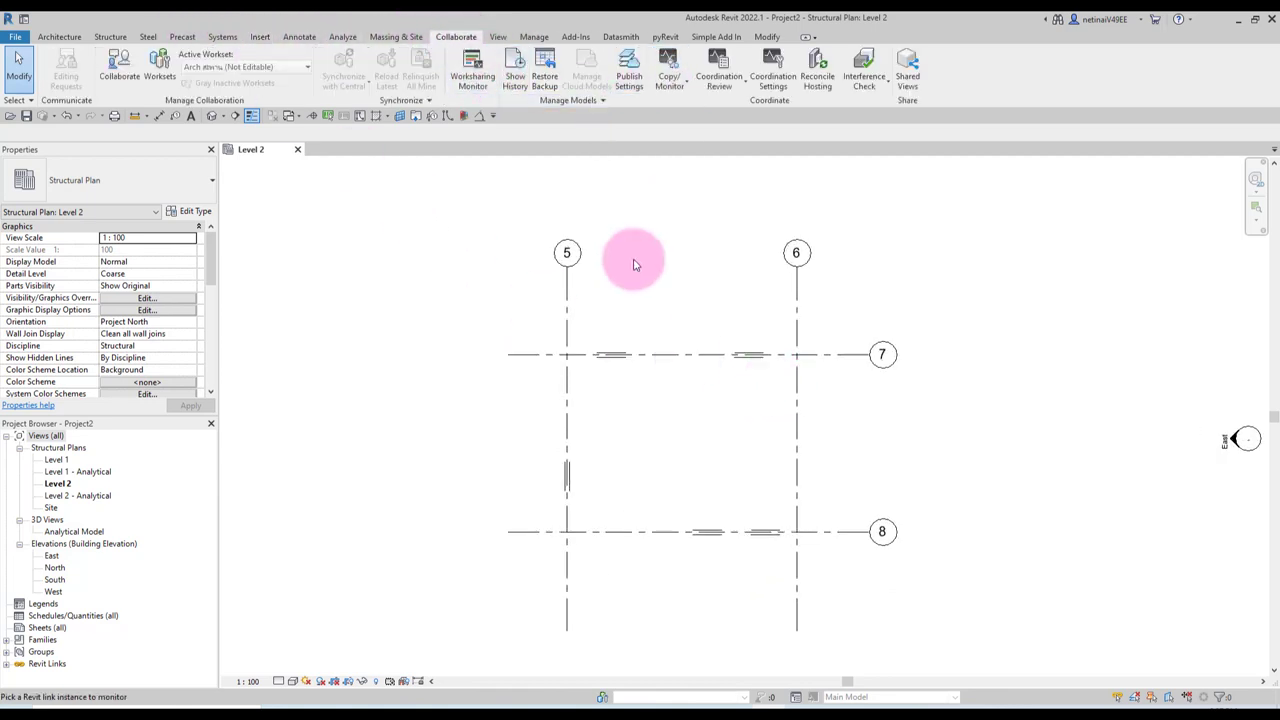
click(580, 278)
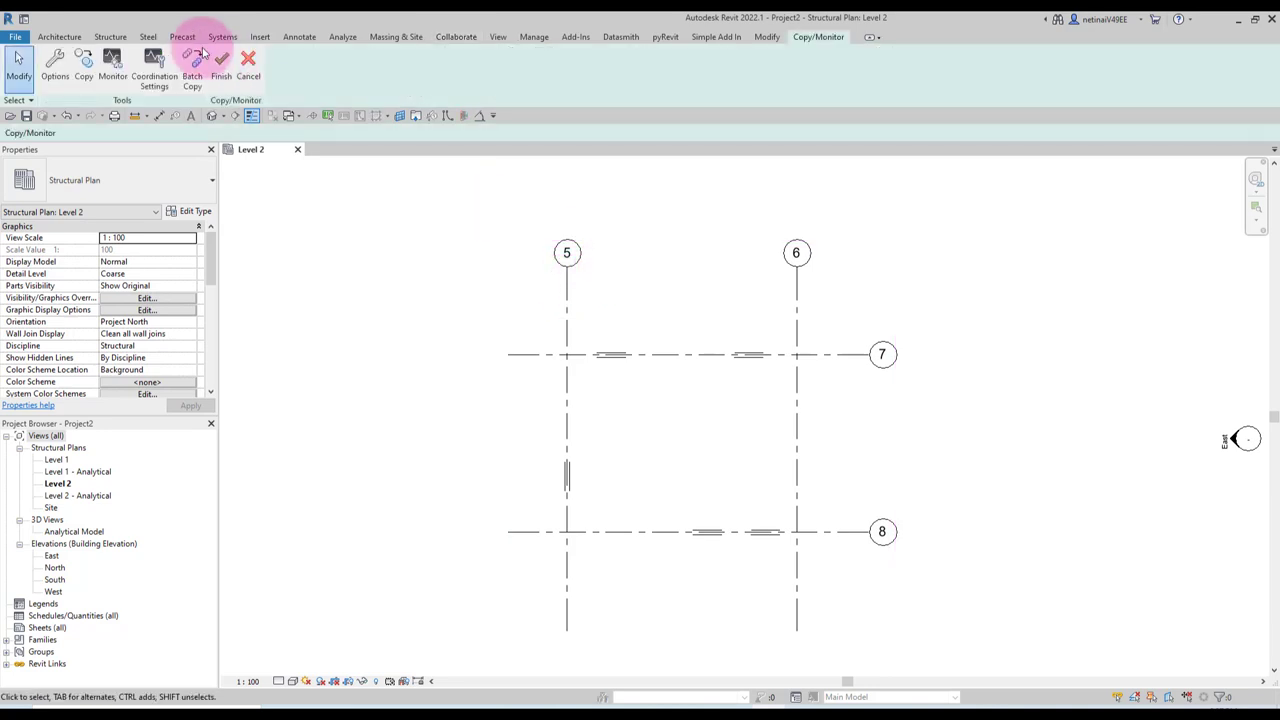
click(108, 88)
Step: Copy grids 5, 6, 7 and 8 from the link using Multiple, then finish the session
click(84, 76)
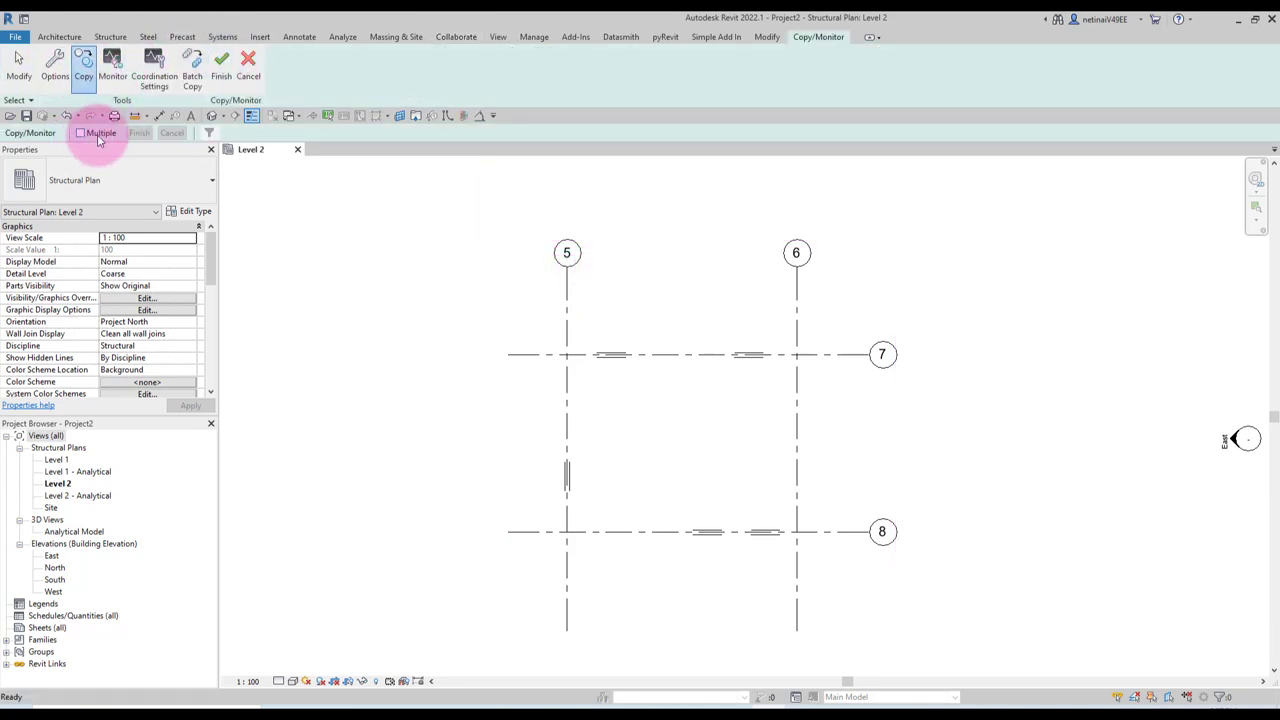
click(790, 310)
click(555, 243)
drag(921, 567, 836, 347)
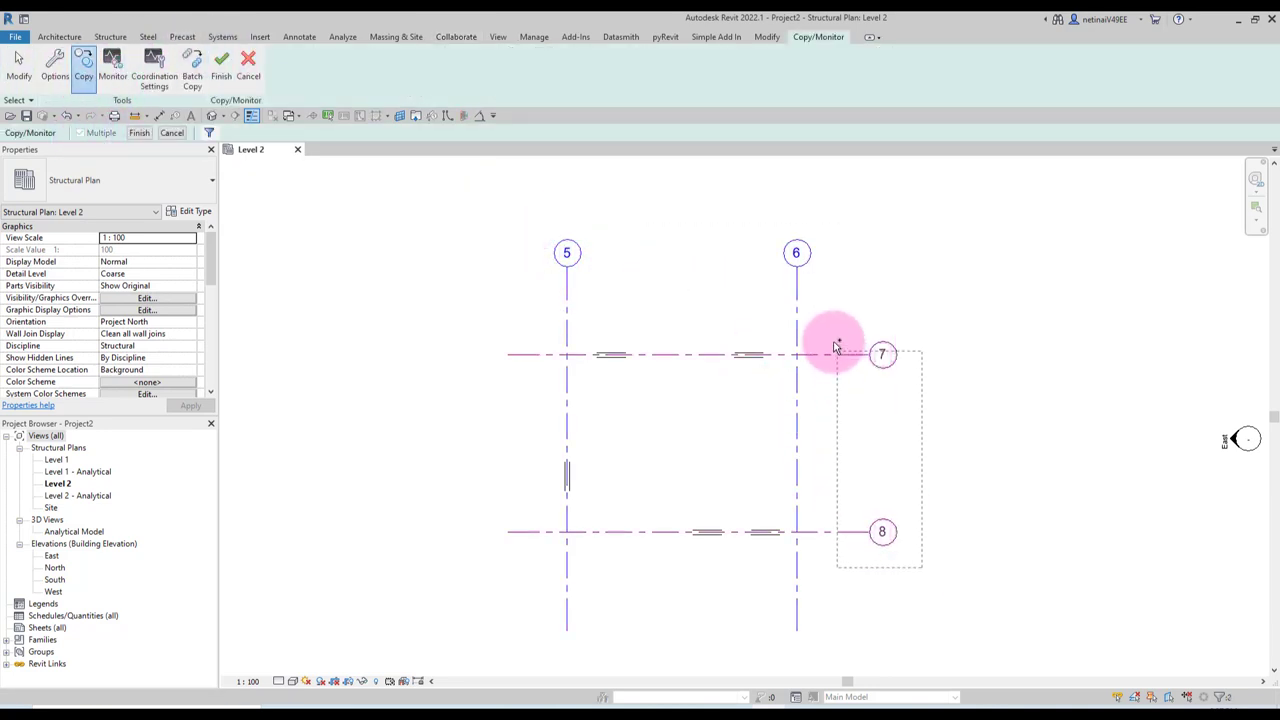
click(139, 133)
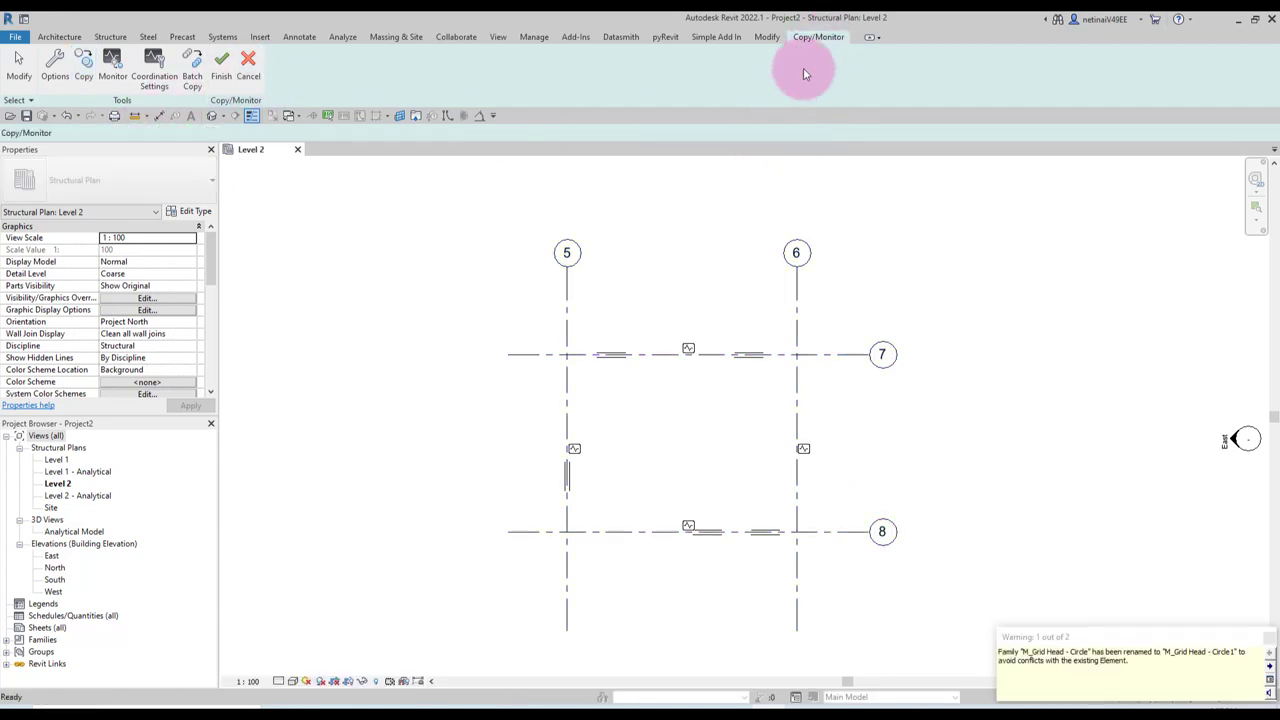
click(830, 44)
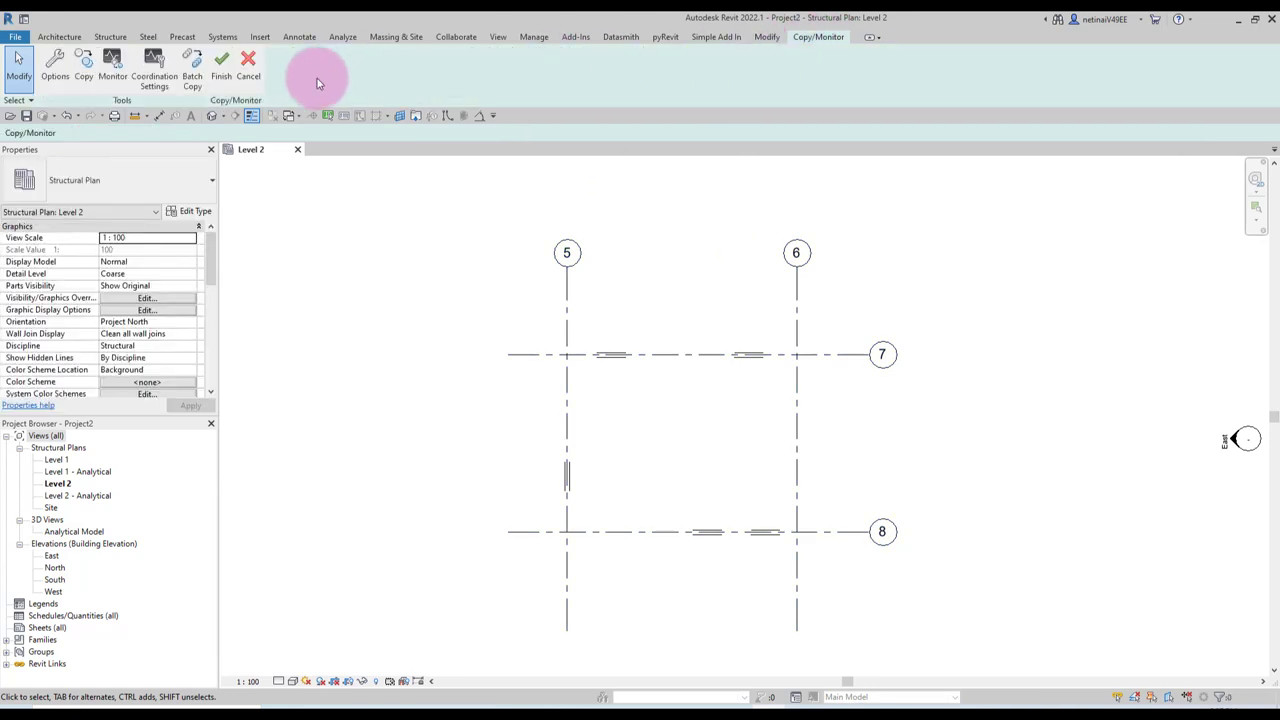
Step: Place M_Howe Flat Truss trusses along grids 5 and 6, spanning grids 7 to 8
scroll(620, 300, down, 3)
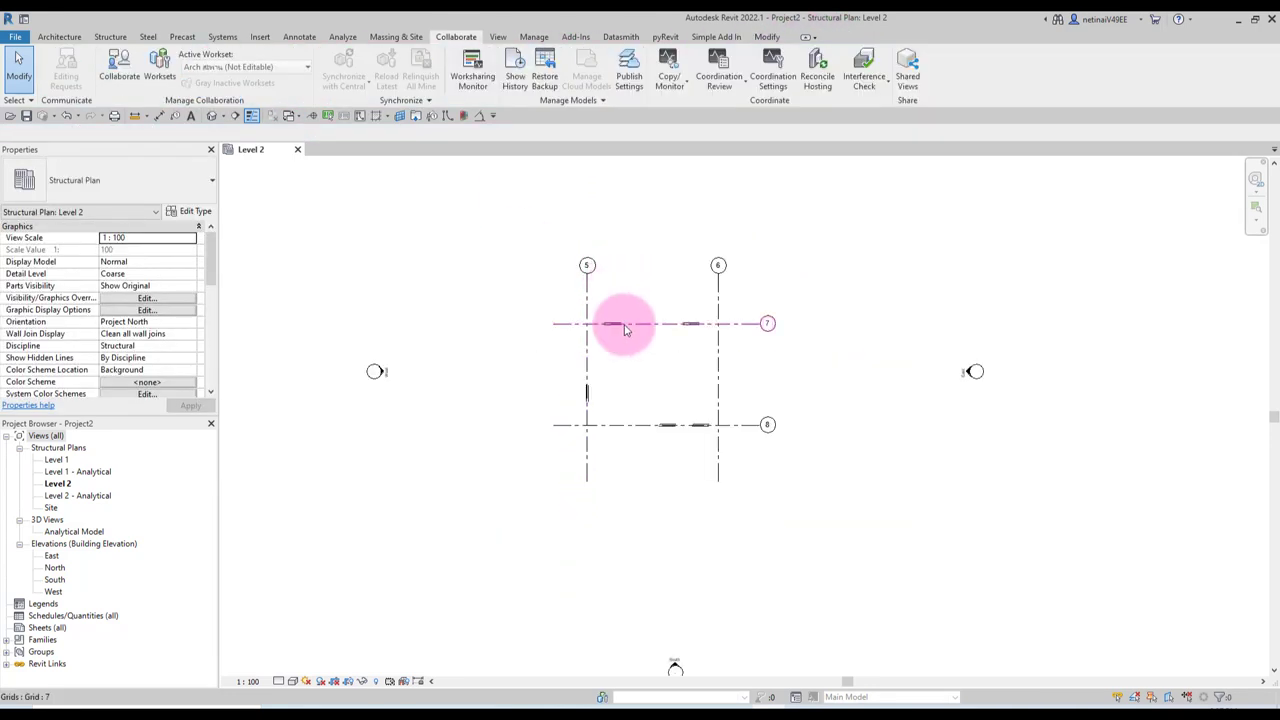
scroll(626, 323, up, 1)
scroll(650, 288, up, 1)
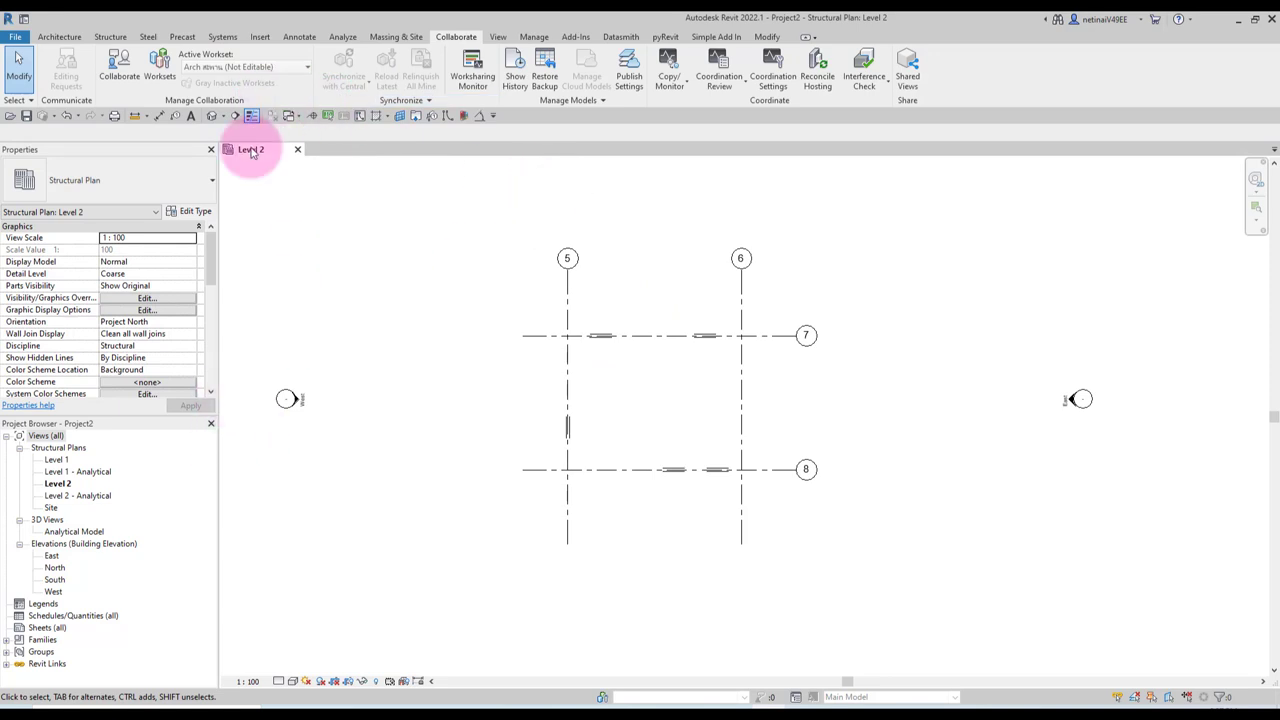
click(117, 39)
click(172, 68)
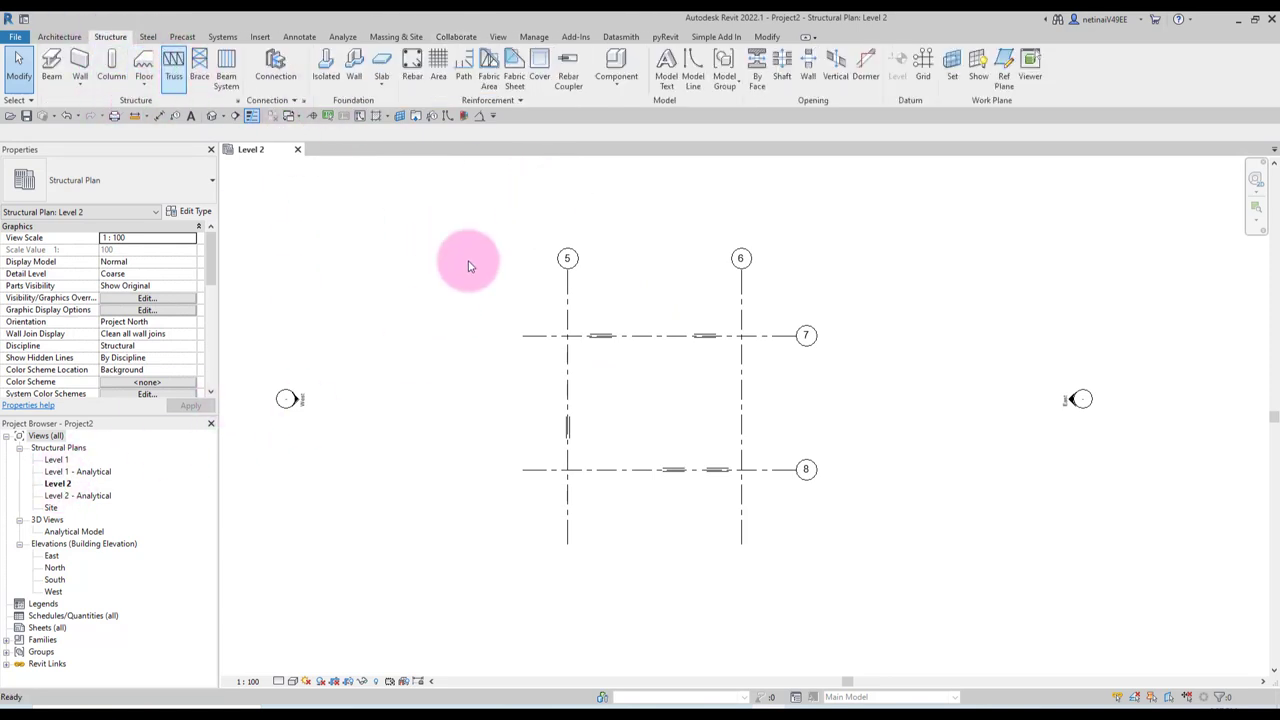
click(567, 469)
click(567, 338)
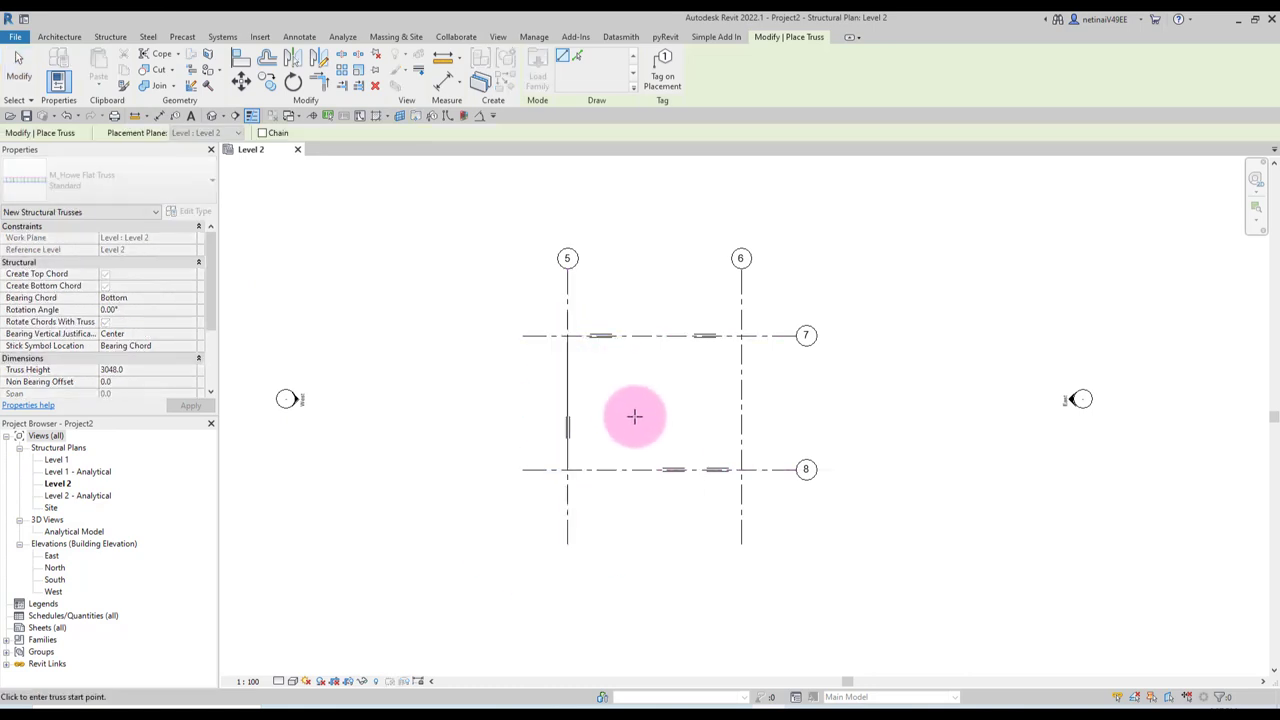
click(742, 470)
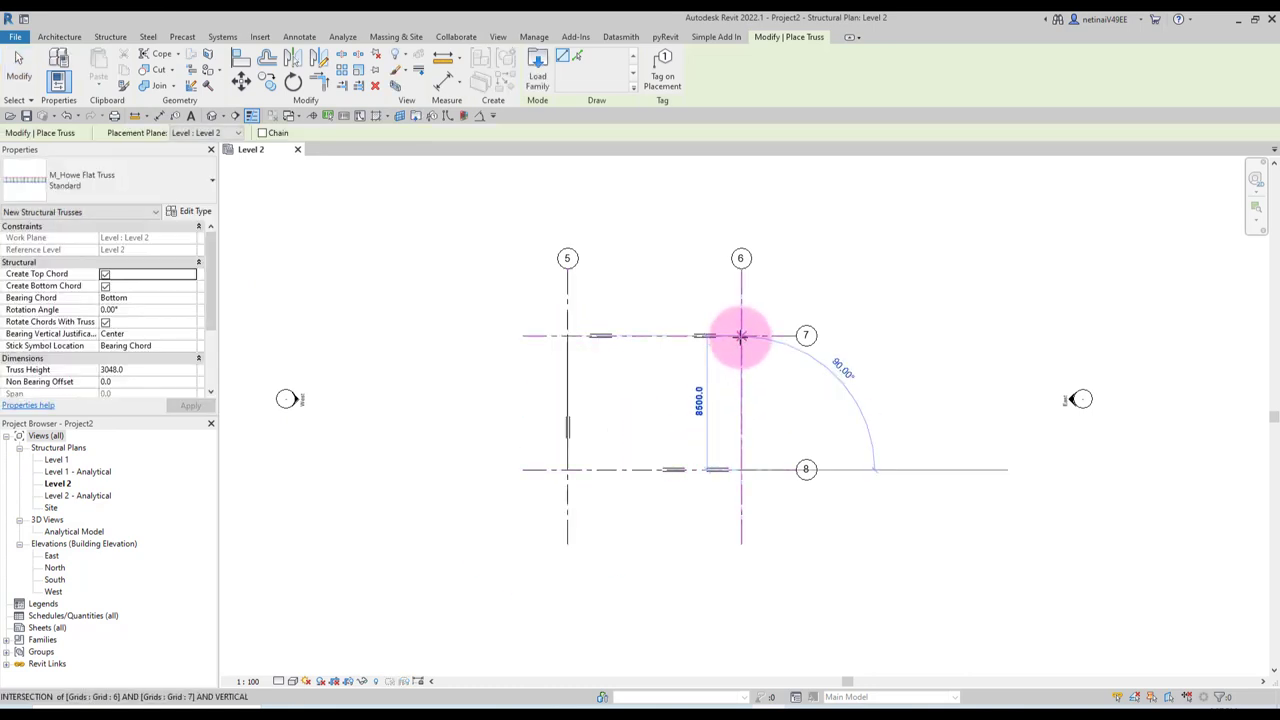
click(741, 336)
Step: Add a mid-bay truss between grids 7 and 8 and a horizontal truss from grid 5 to 6
click(653, 469)
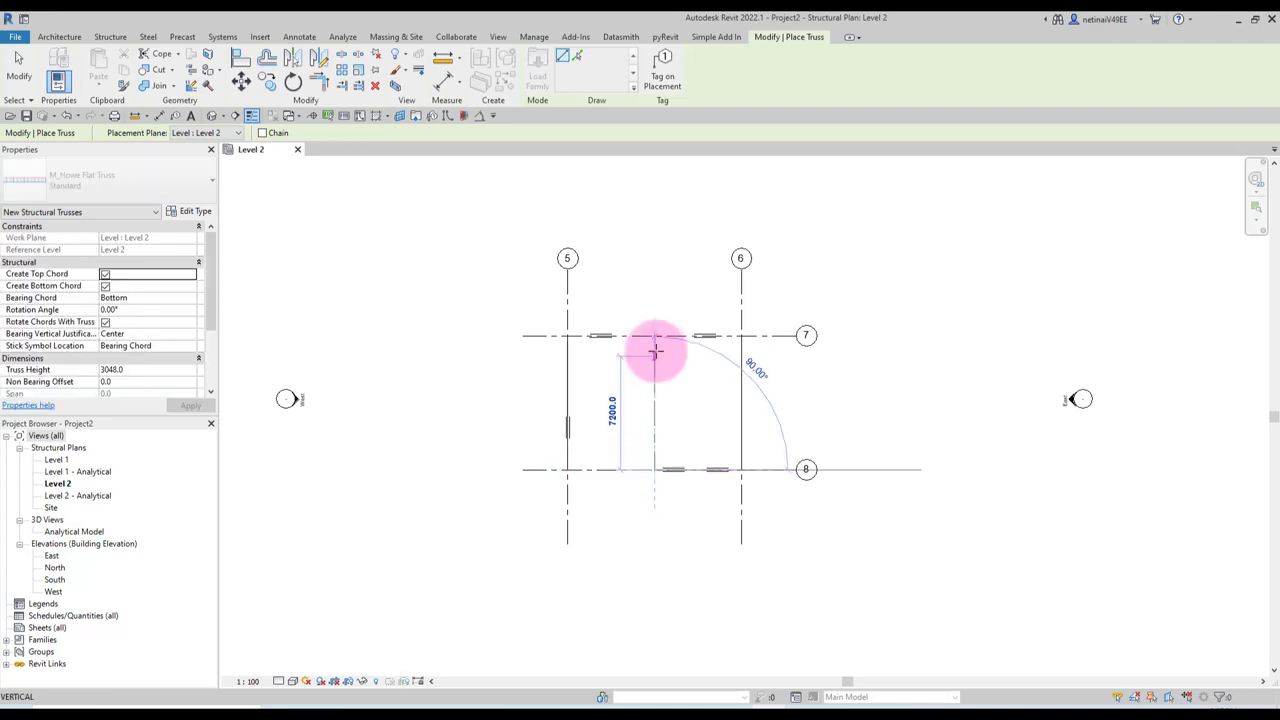
click(655, 336)
click(567, 402)
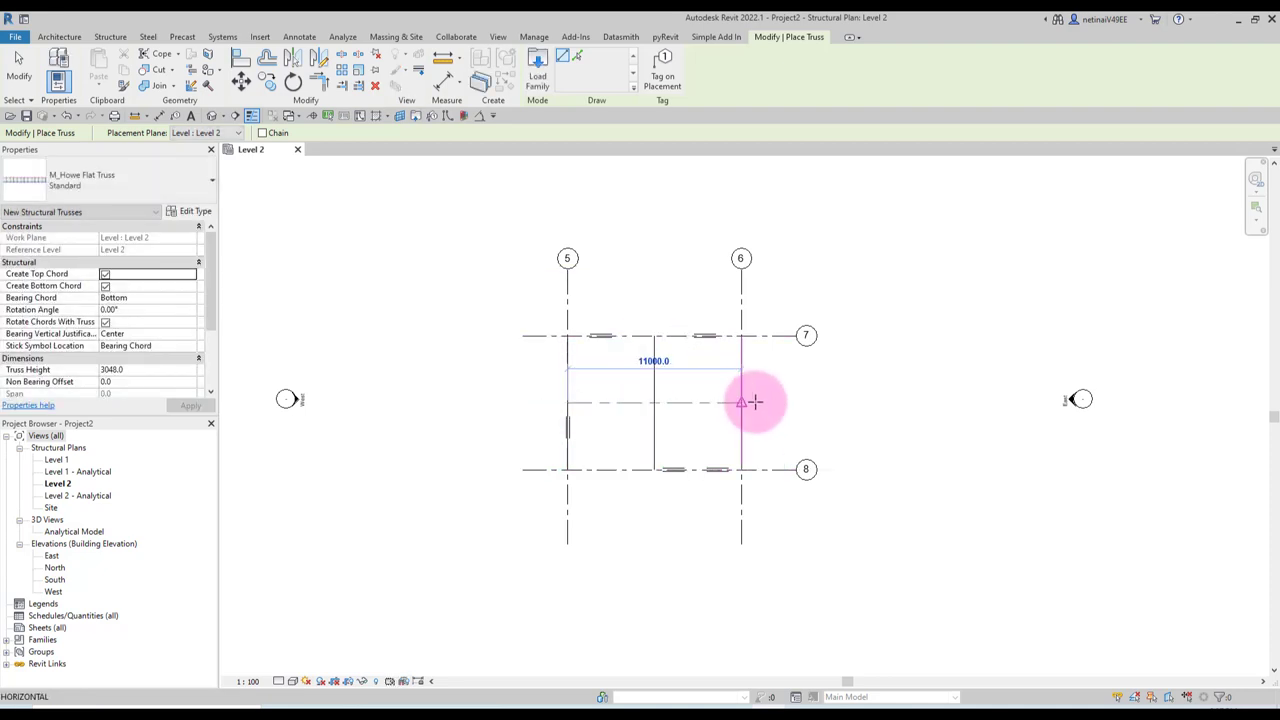
click(740, 402)
key(Escape)
key(Escape)
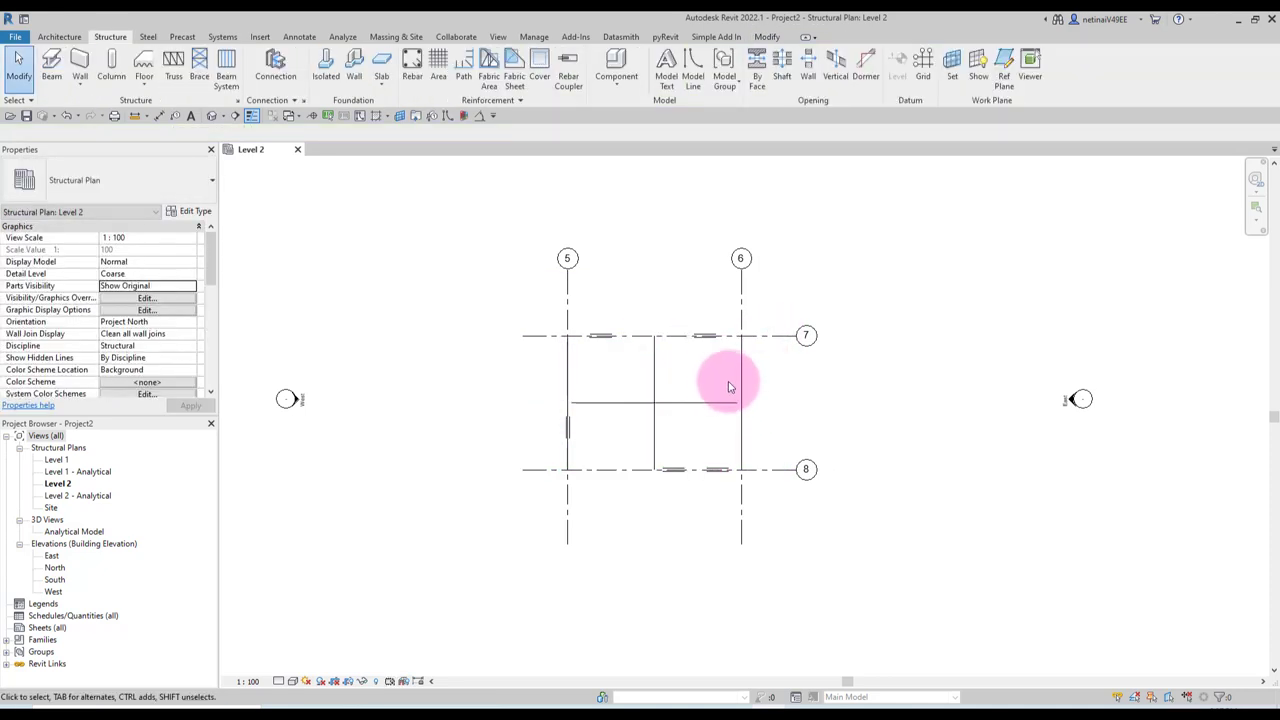
scroll(722, 383, up, 2)
Step: Open the default 3D view and set its visual style to Shaded
scroll(634, 400, down, 2)
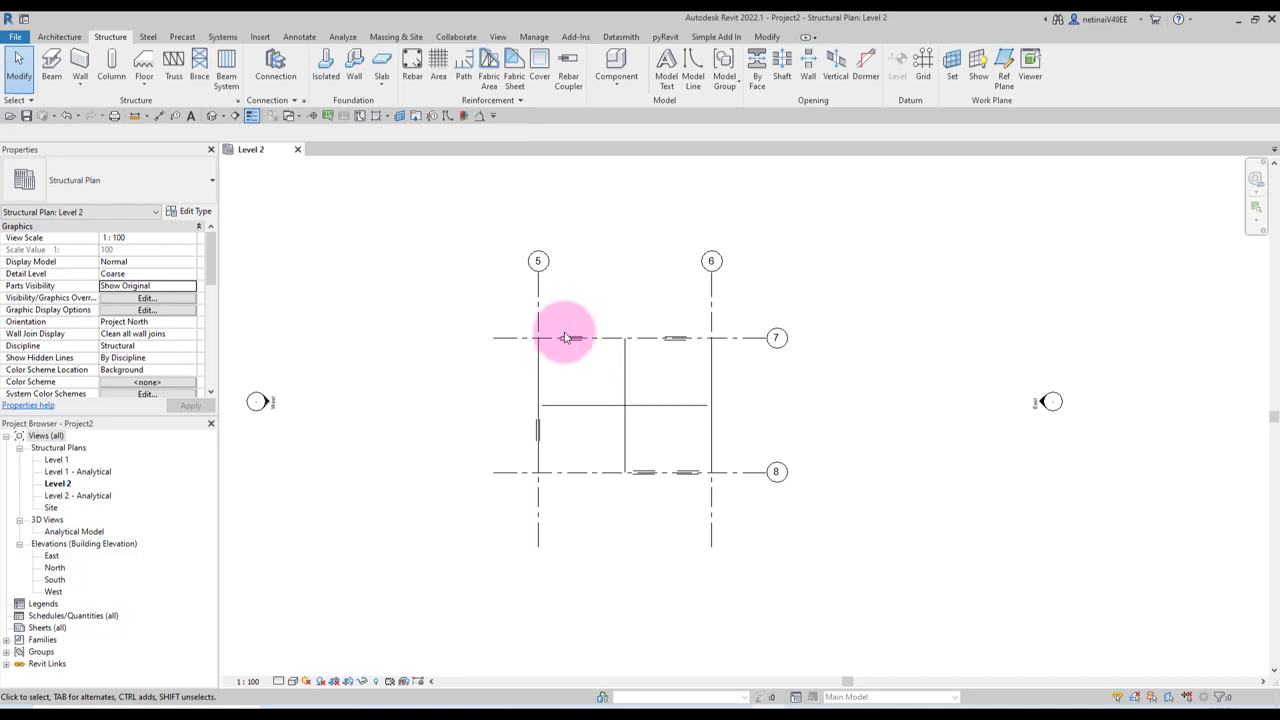
click(211, 115)
mouse_move(569, 523)
shift+middle_down()
mouse_move(694, 414)
mouse_move(600, 455)
shift+middle_up()
scroll(600, 455, up, 3)
click(293, 681)
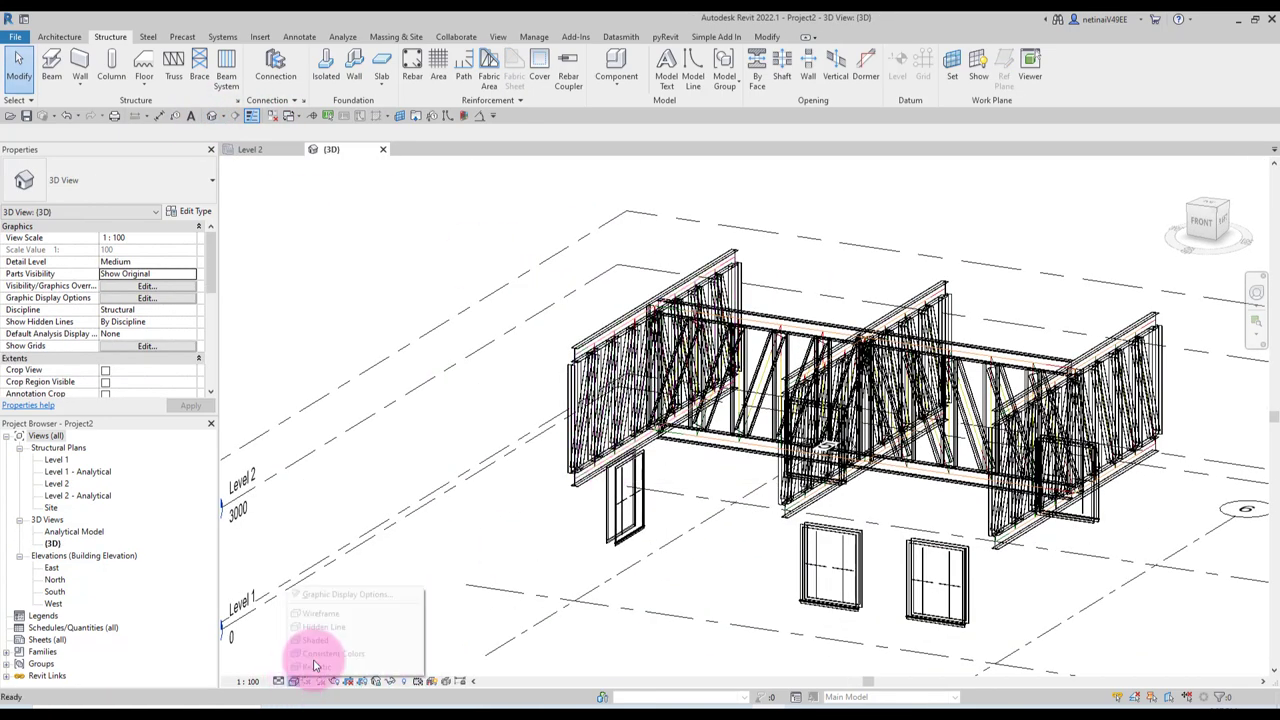
click(334, 641)
Step: Select the four trusses and set their Truss Height to 1500
click(716, 460)
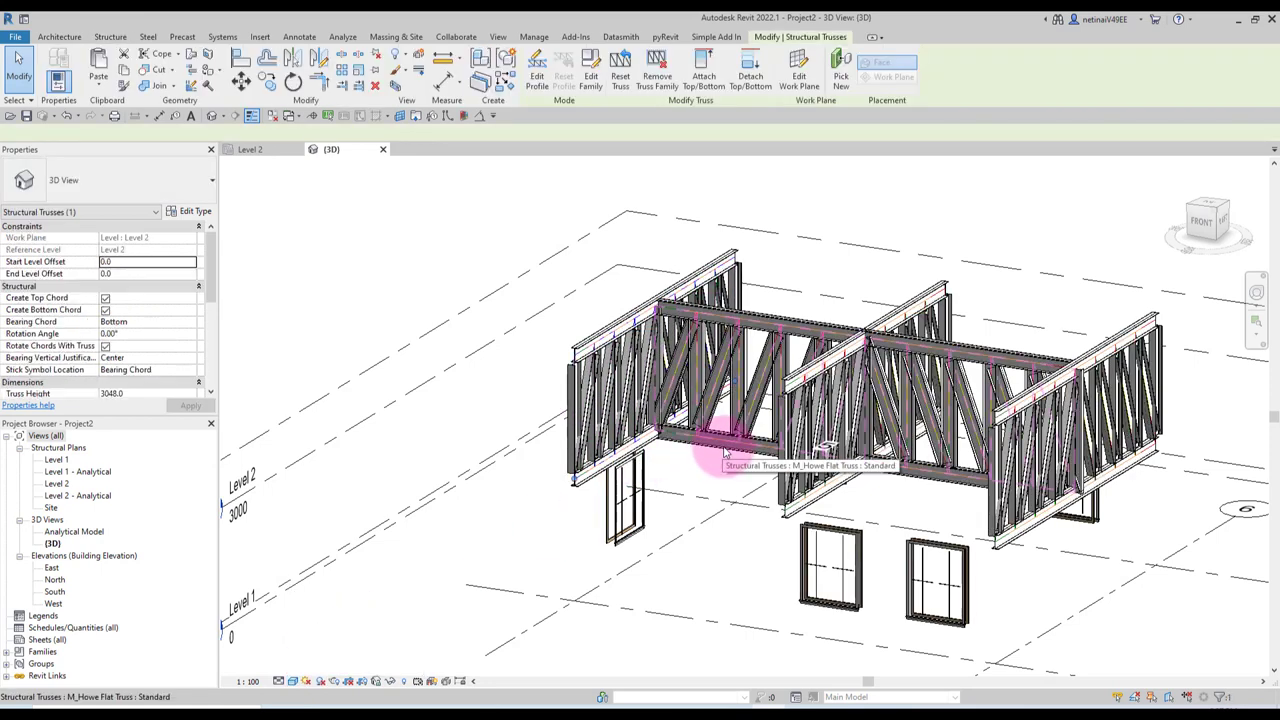
click(833, 495)
ctrl+click(997, 510)
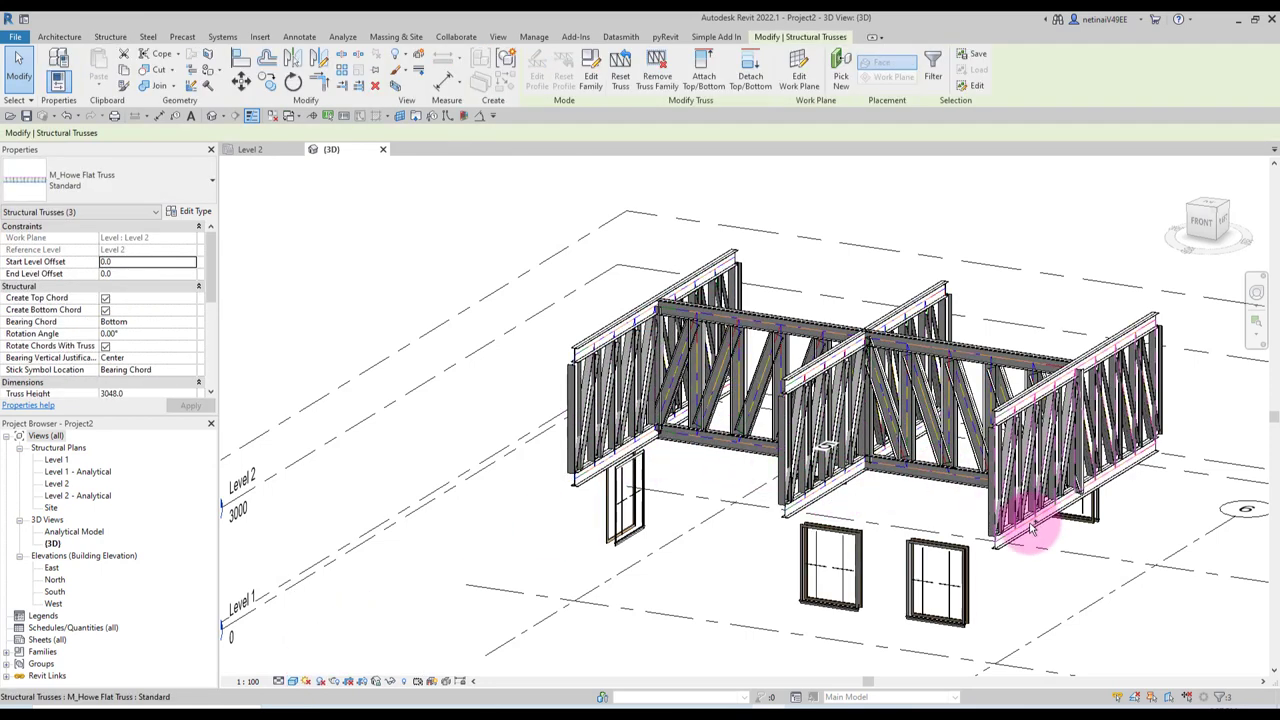
scroll(157, 340, down, 3)
text(1500)
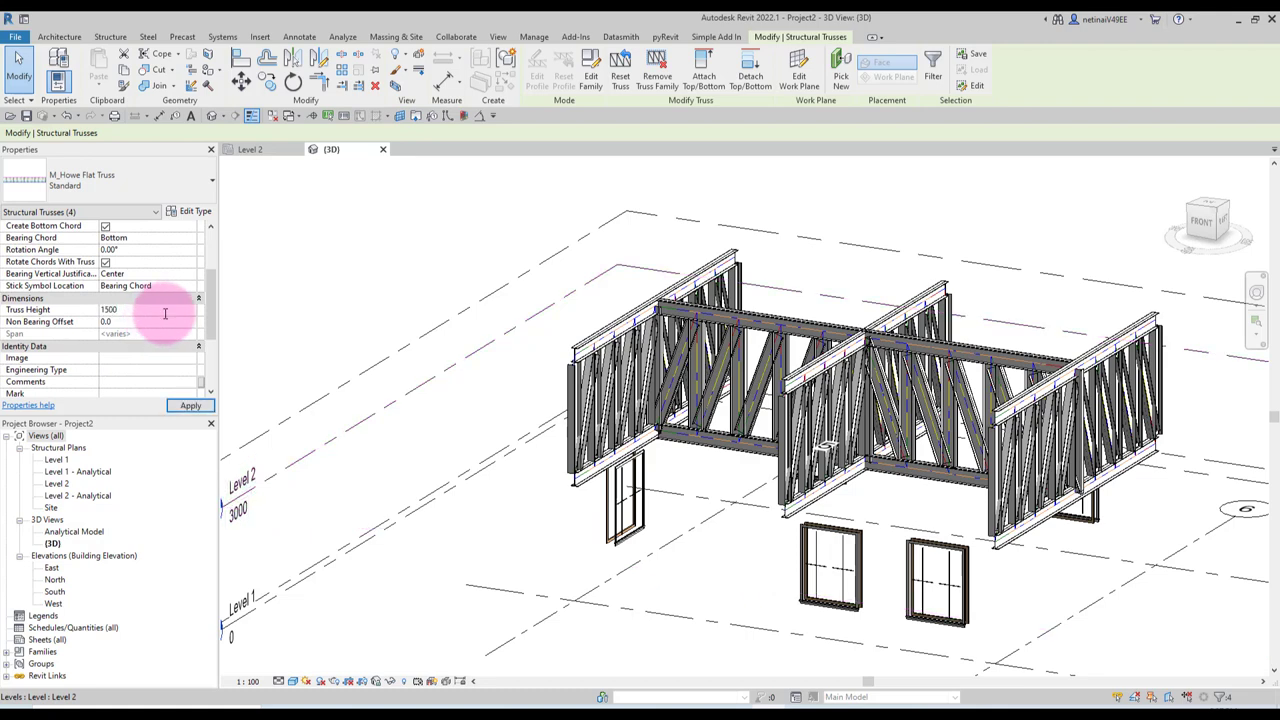
click(165, 313)
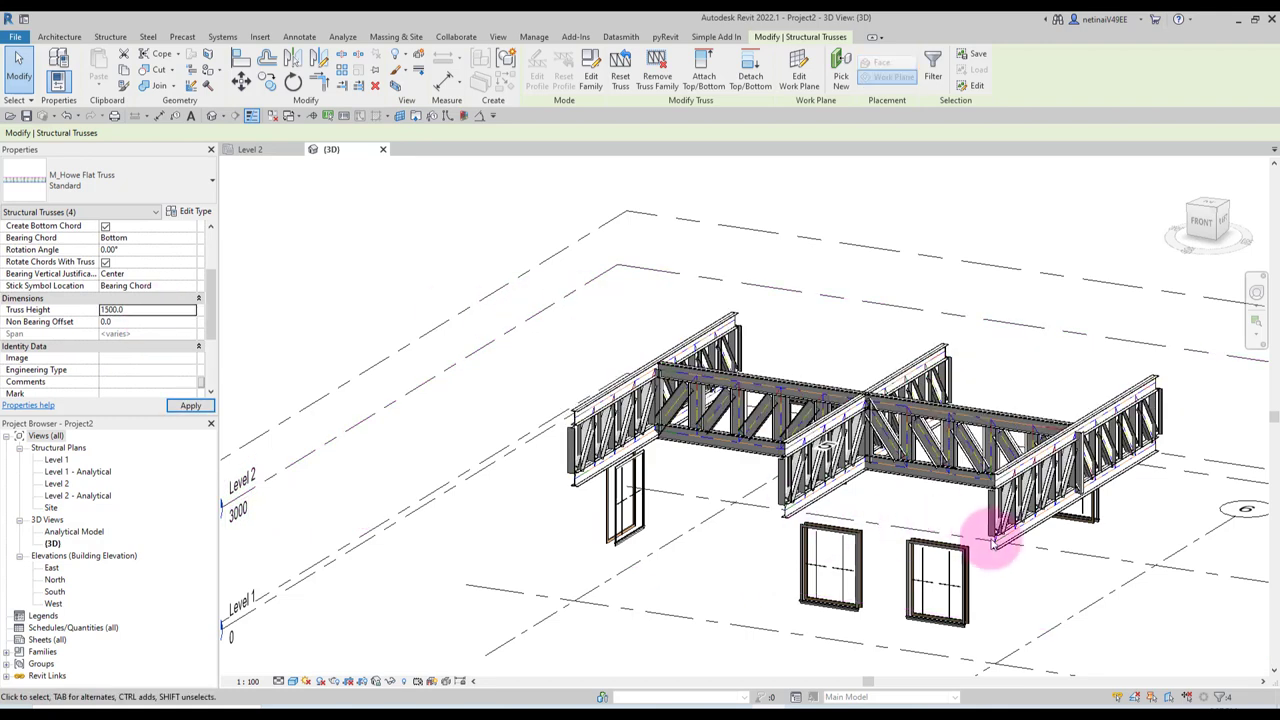
Step: Orbit the model to check the shorter trusses, then return to the Level 2 plan
shift+middle_drag(1000, 528, 1050, 587)
key(Escape)
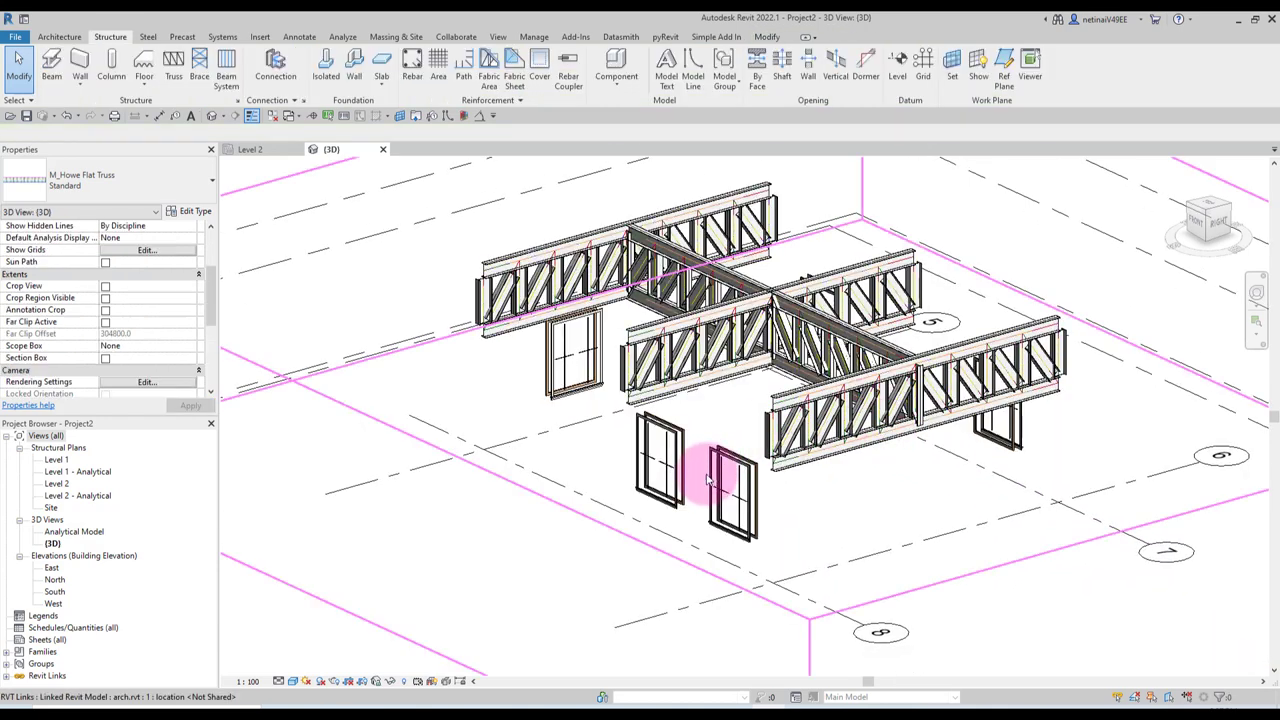
scroll(871, 443, down, 3)
shift+middle_drag(929, 537, 975, 546)
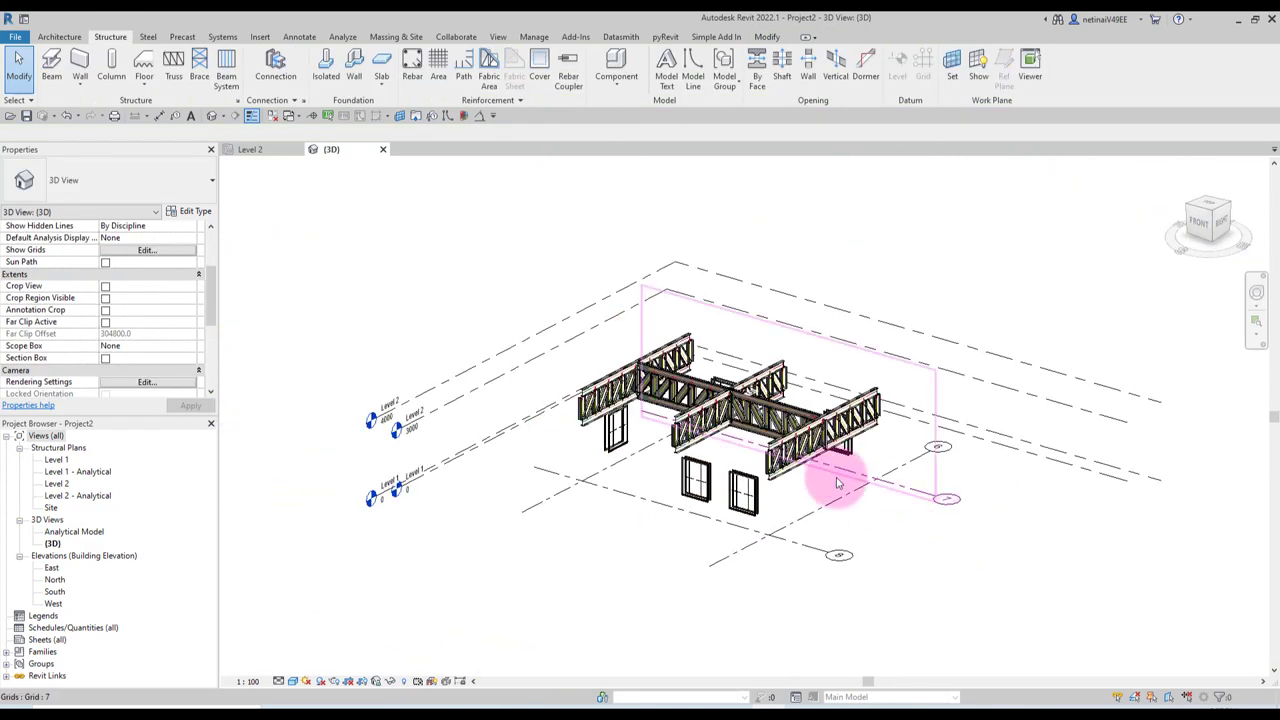
shift+middle_drag(920, 491, 914, 520)
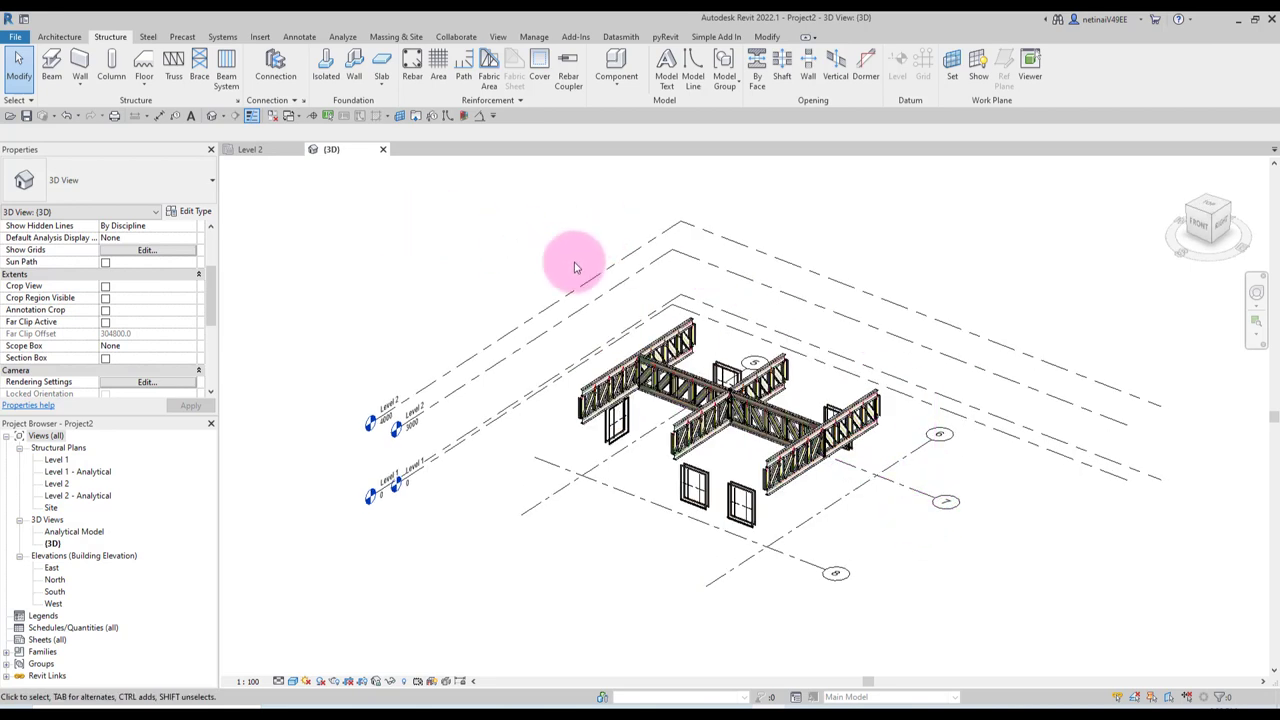
click(250, 149)
Step: Start the structural Column tool, then cancel it without placing any column
click(107, 78)
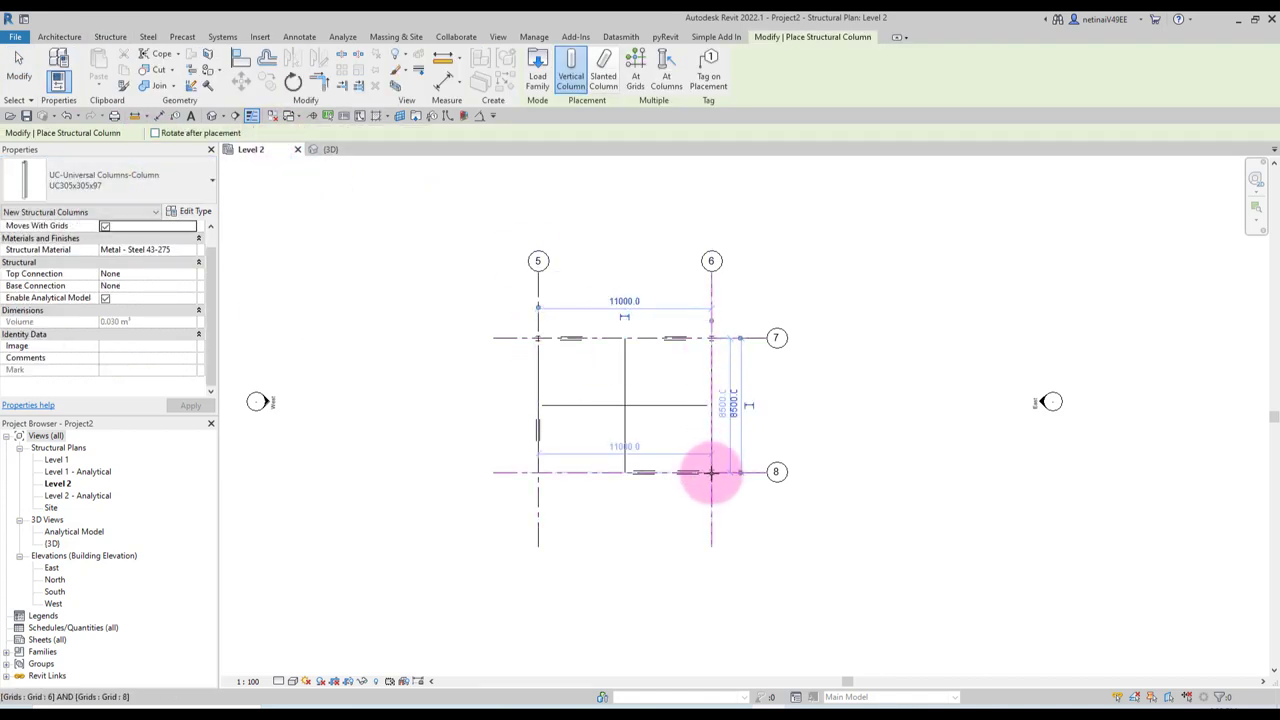
key(Escape)
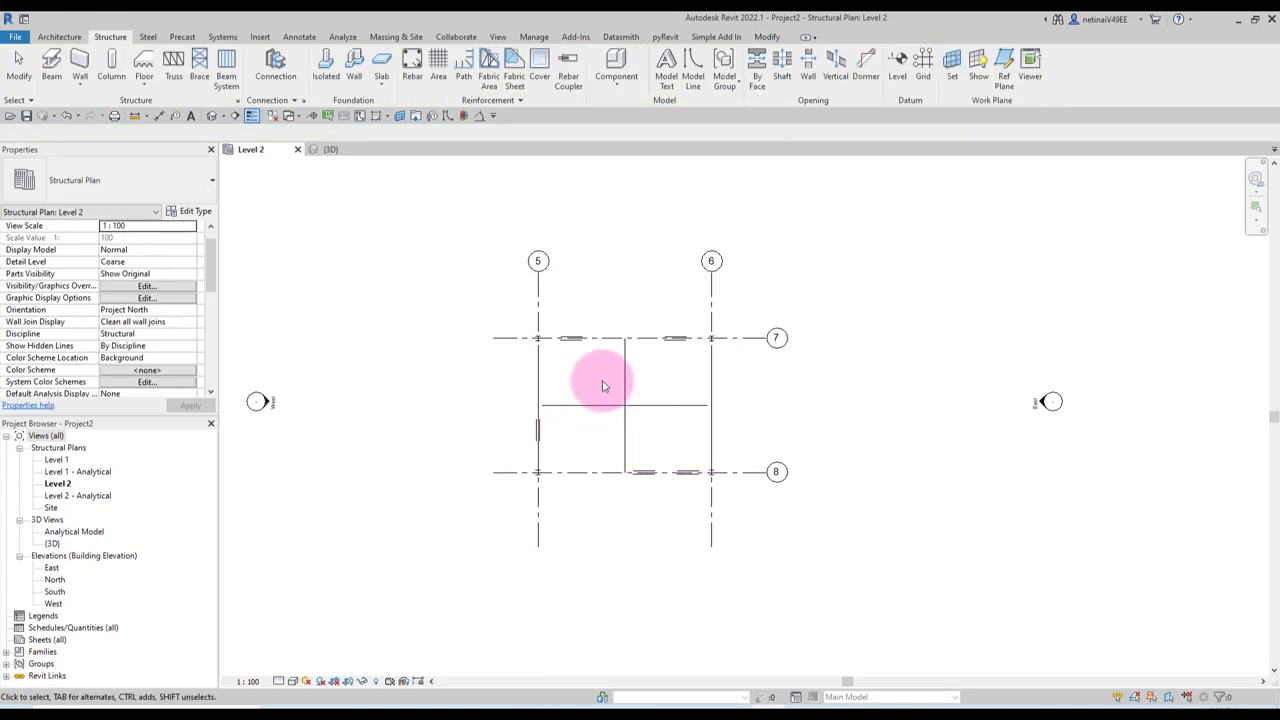
scroll(601, 380, up, 2)
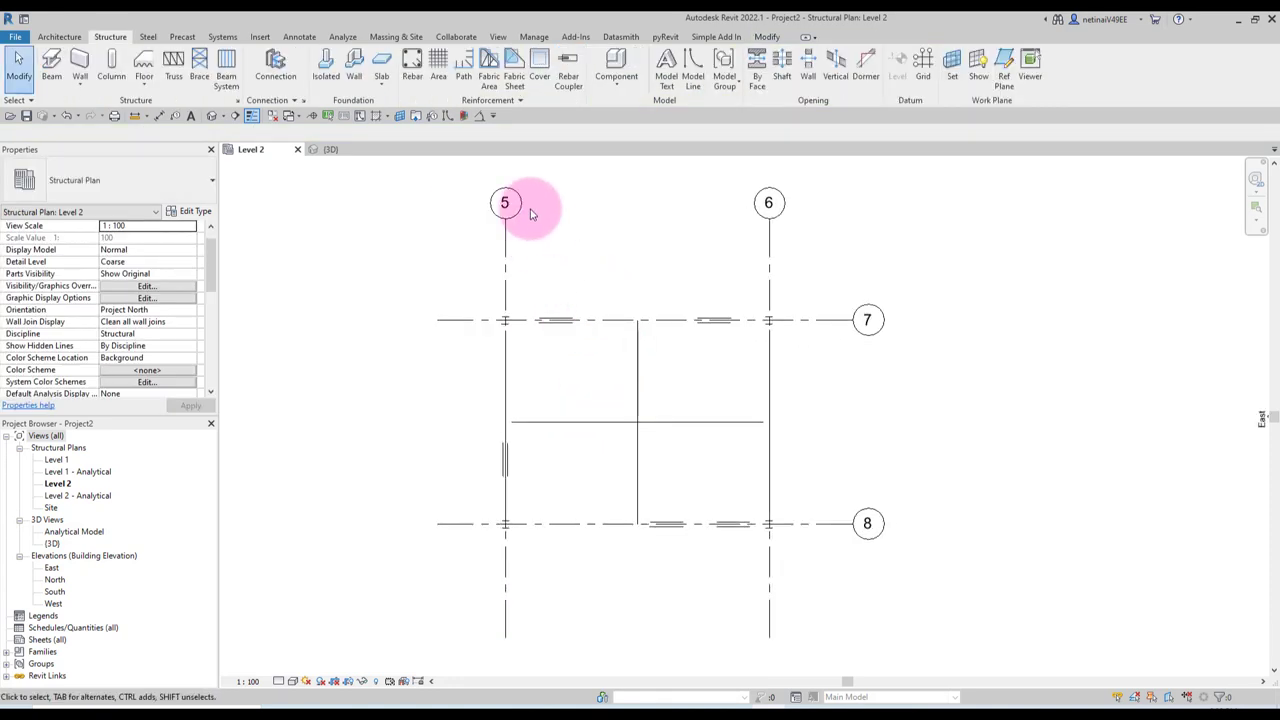
scroll(343, 200, down, 1)
Step: Save the structural project as str.rvt and go to the Home screen
key(alt+f)
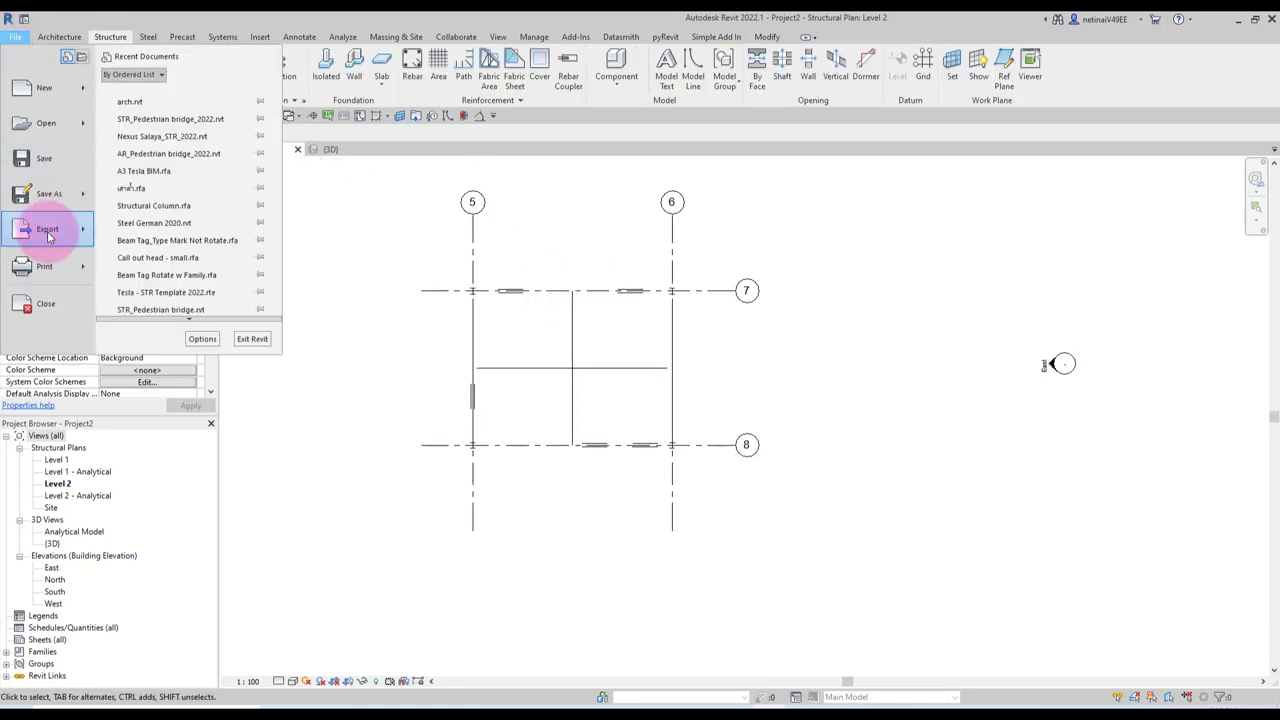
mouse_move(48, 193)
click(114, 184)
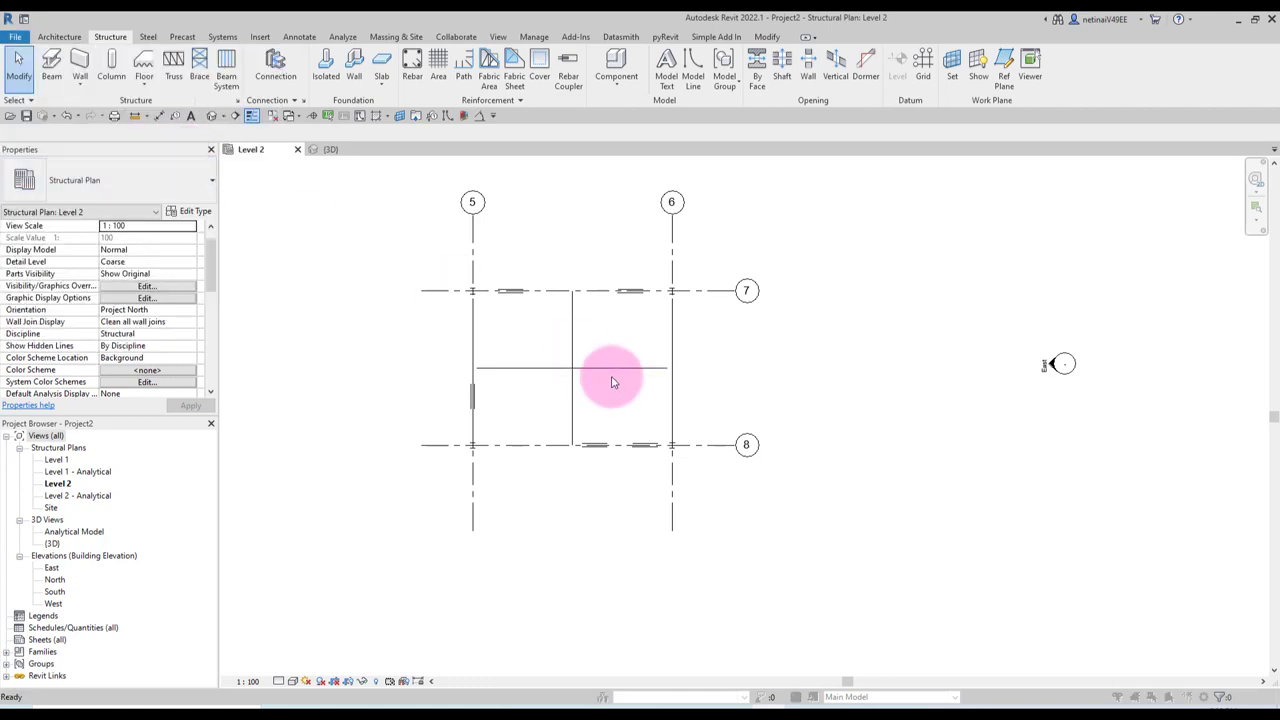
text(s)
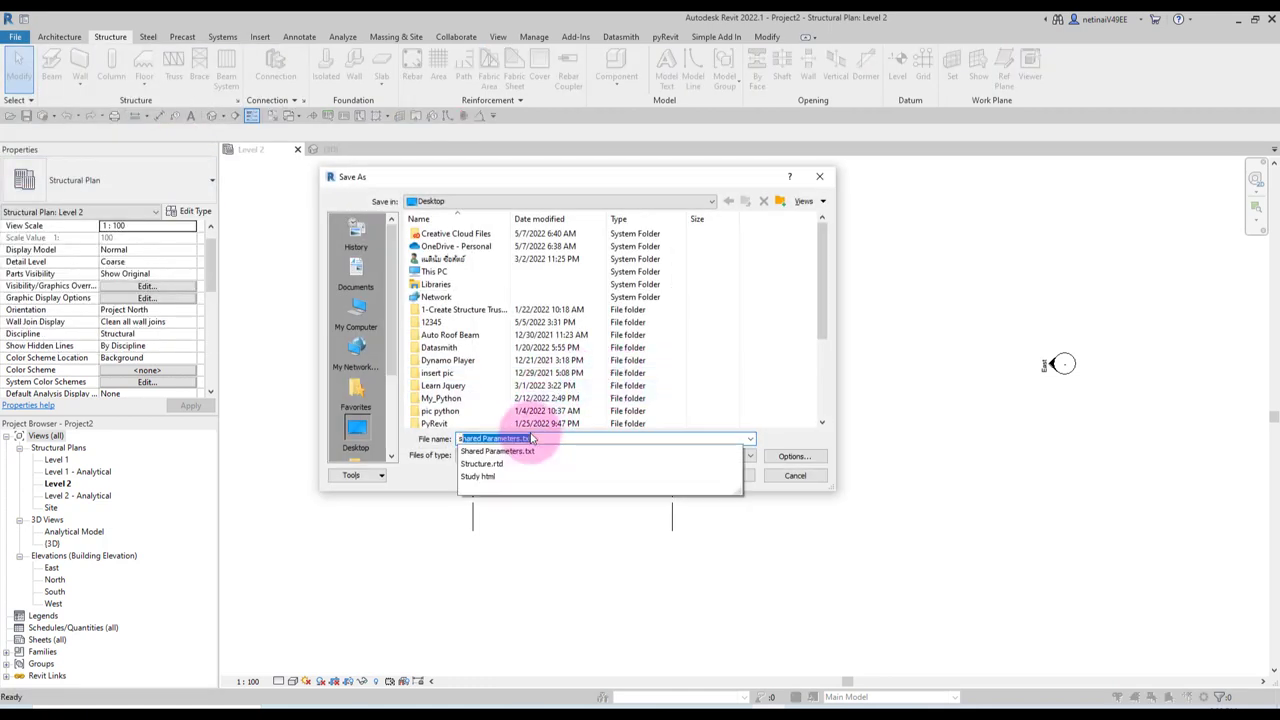
text(tr)
key(Escape)
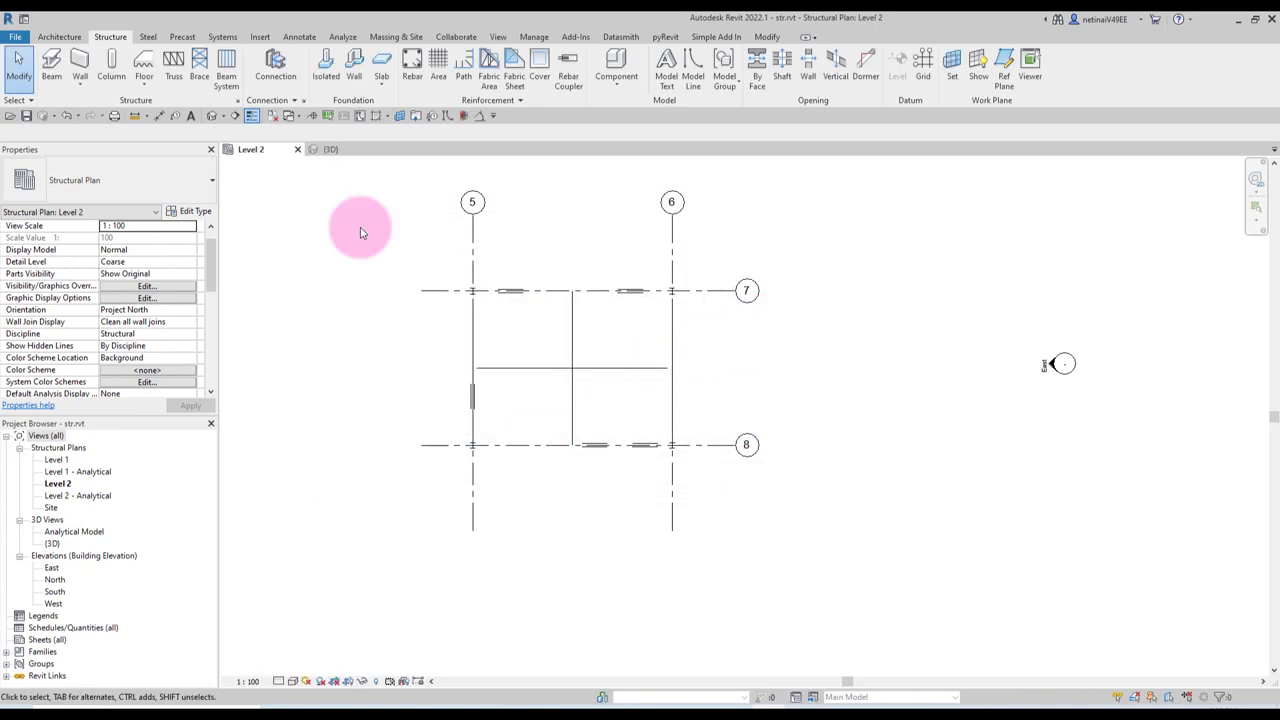
click(567, 300)
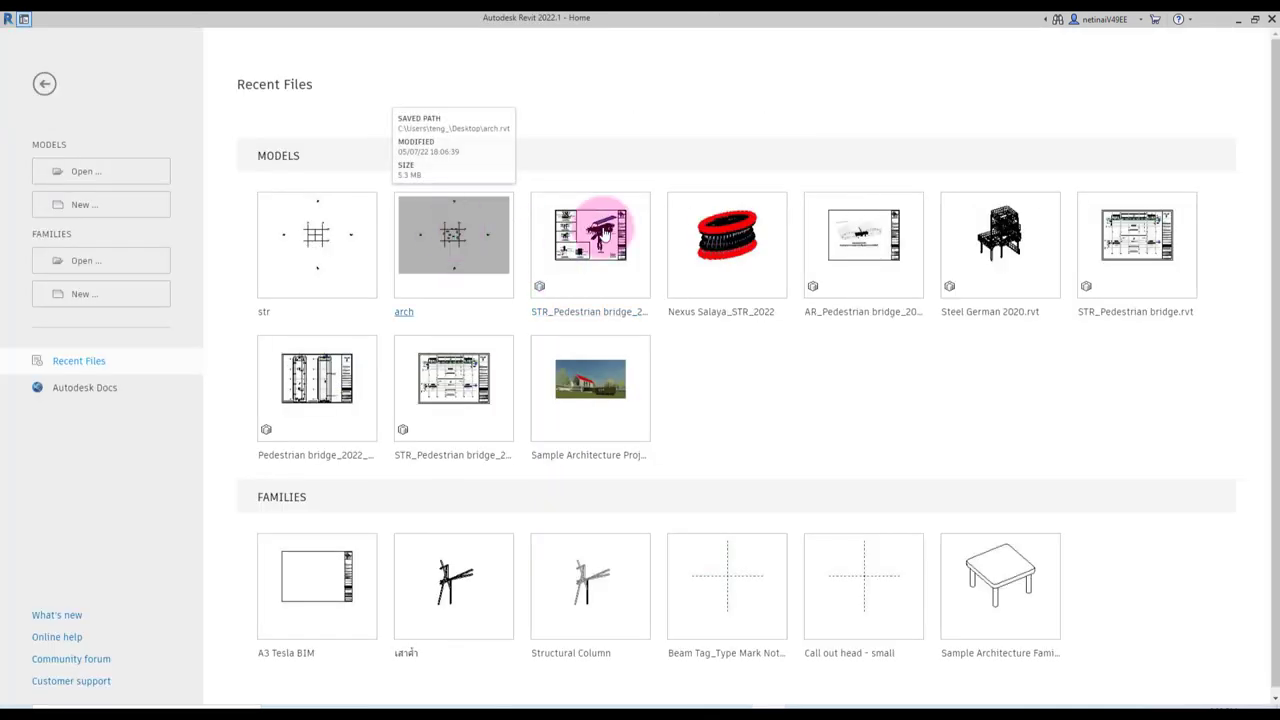
Step: Open arch from Recent Files and link the str.rvt model into it
click(604, 232)
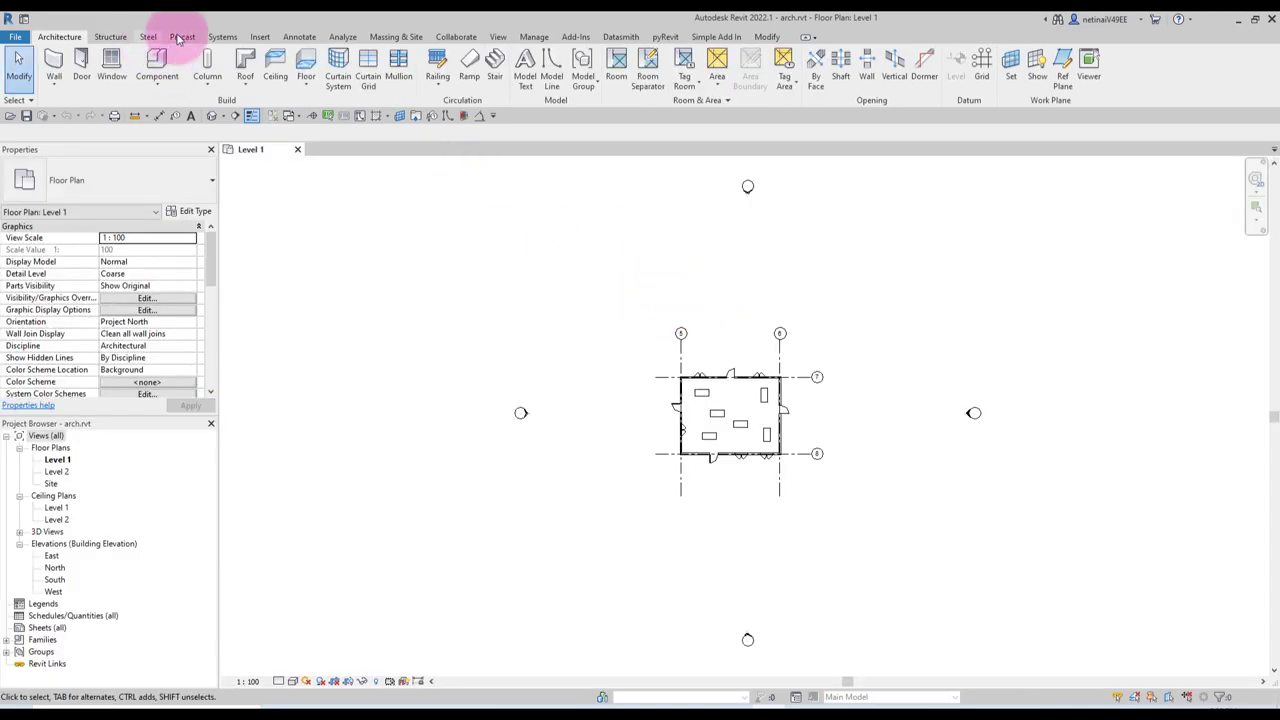
click(259, 37)
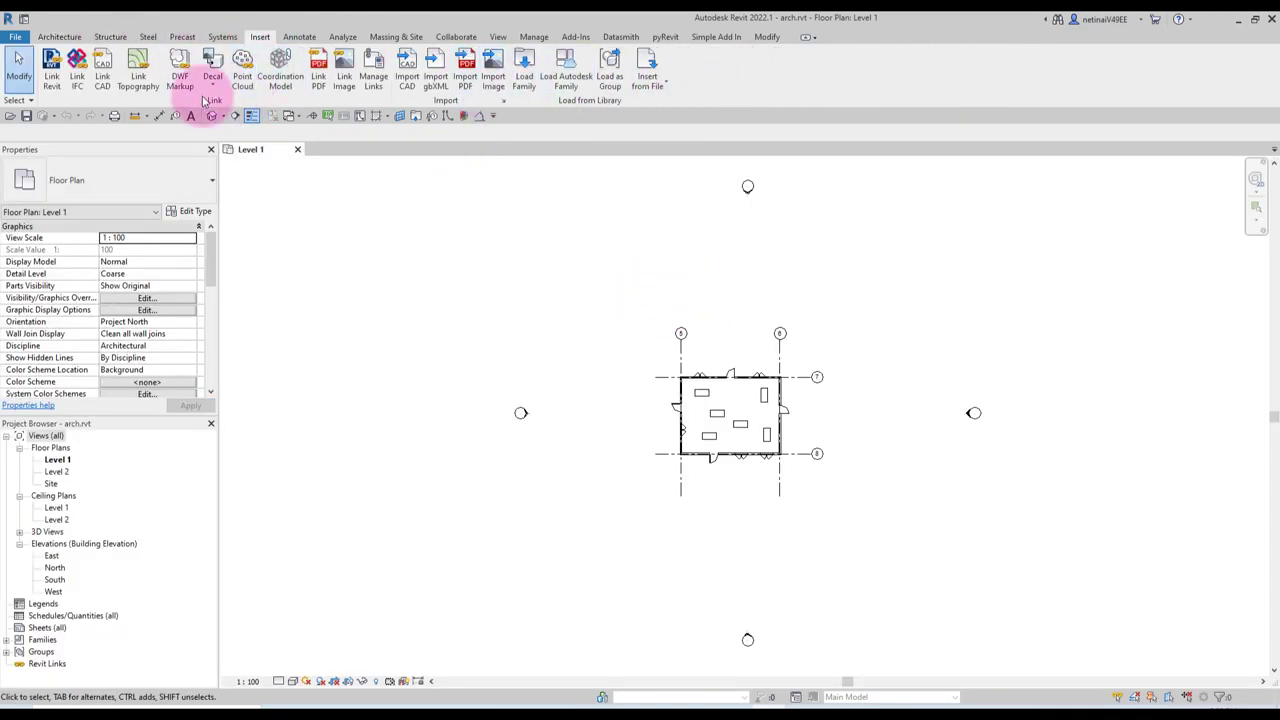
click(52, 72)
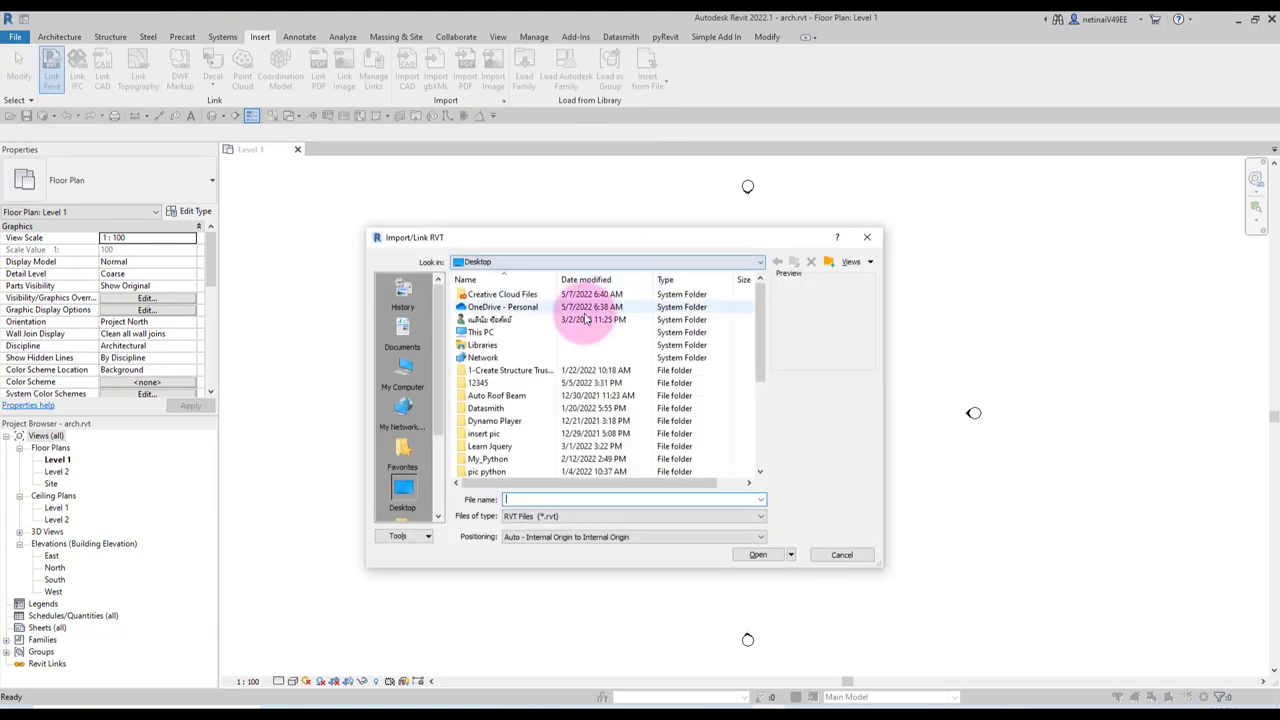
click(478, 458)
click(762, 554)
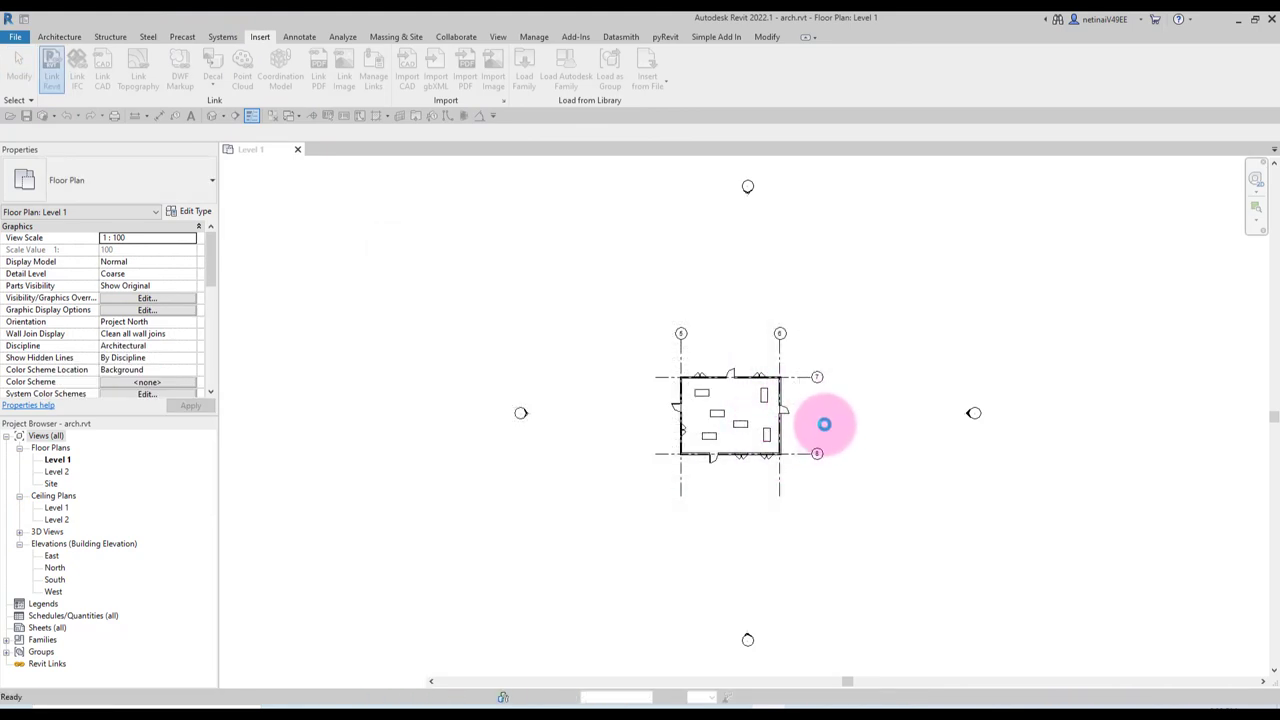
Step: Zoom and pan the Level 1 plan to centre the building
scroll(792, 408, up, 2)
scroll(848, 371, up, 1)
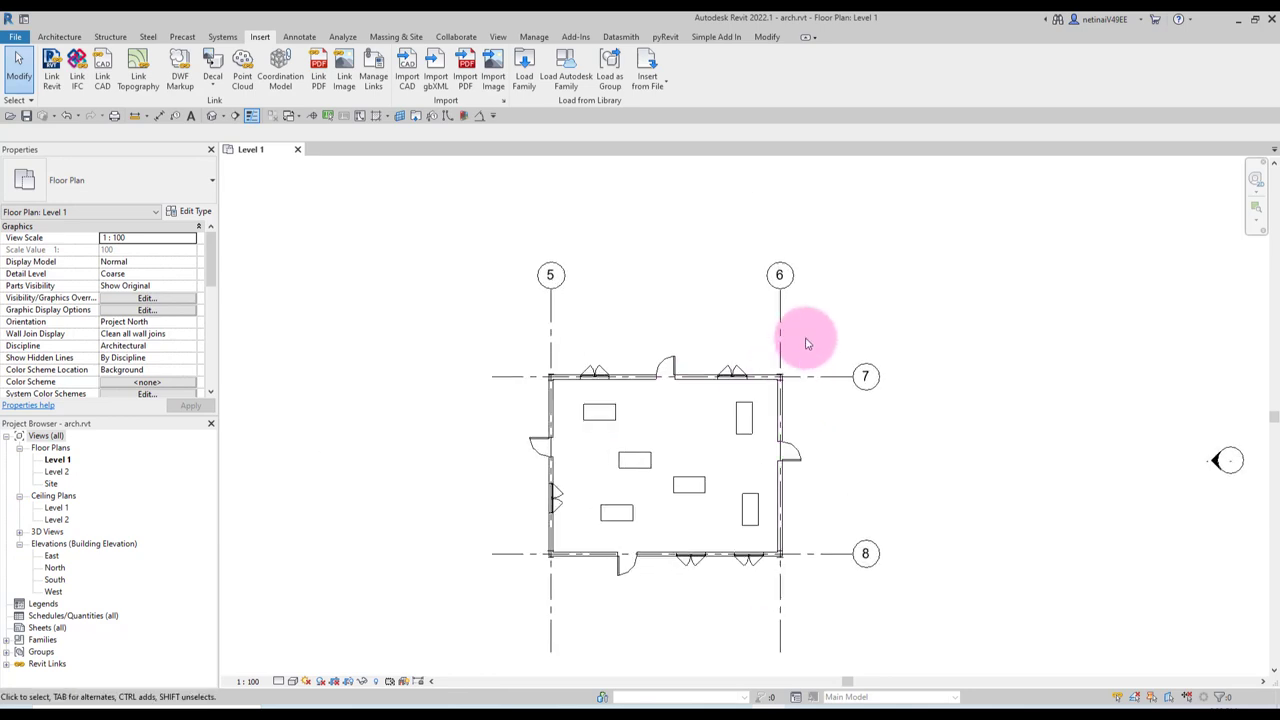
scroll(822, 340, down, 1)
middle_drag(880, 330, 810, 331)
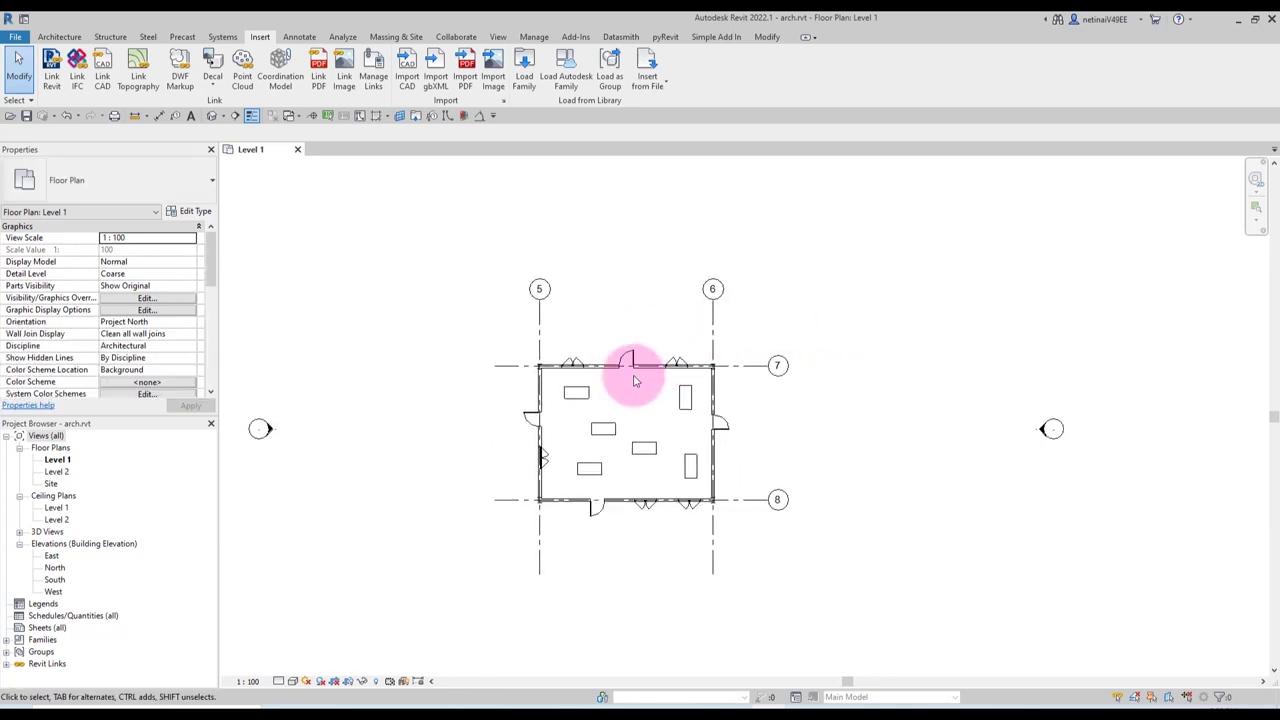
scroll(598, 336, down, 1)
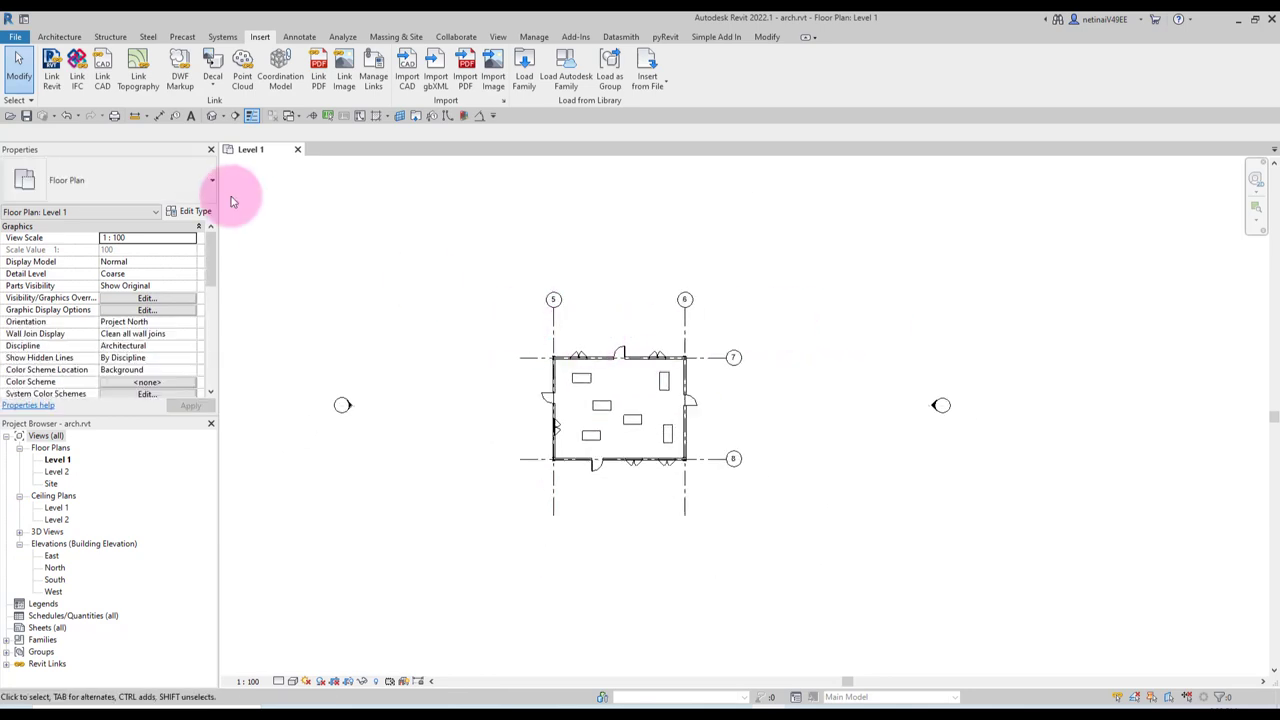
scroll(180, 315, down, 3)
scroll(110, 330, down, 2)
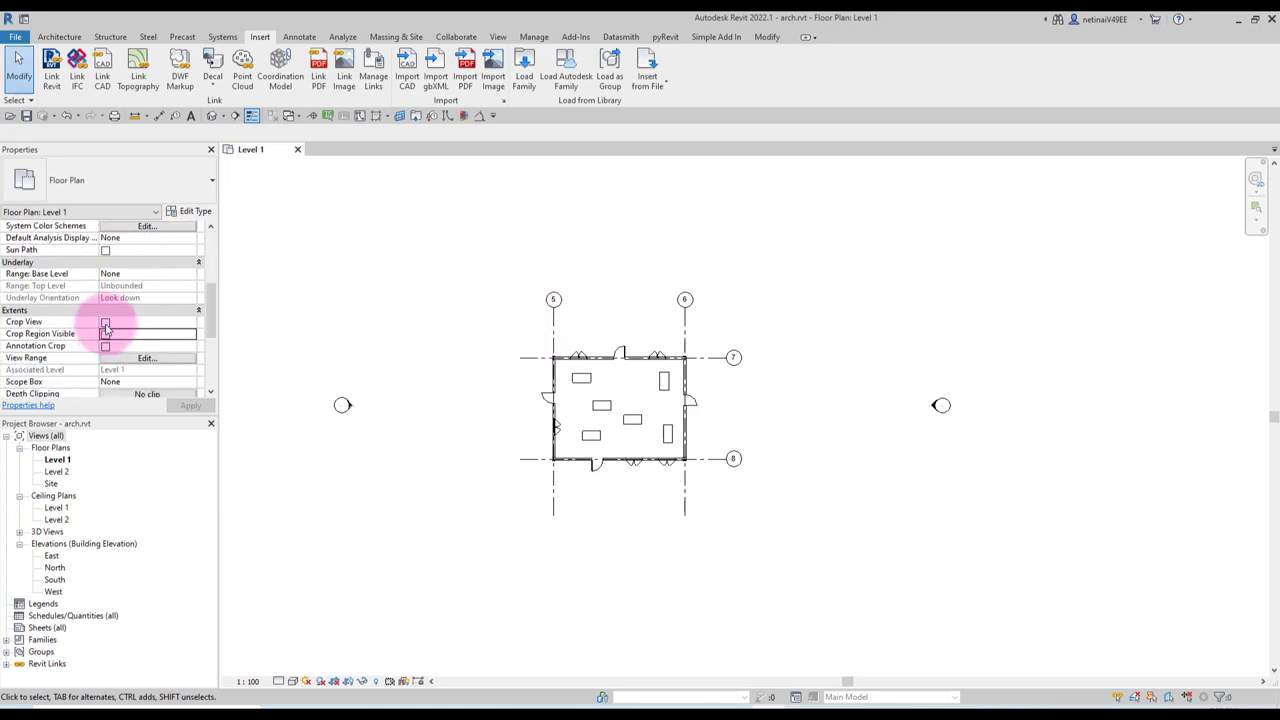
Step: Show the crop region and tighten its edges around the building
click(105, 334)
scroll(651, 274, down, 1)
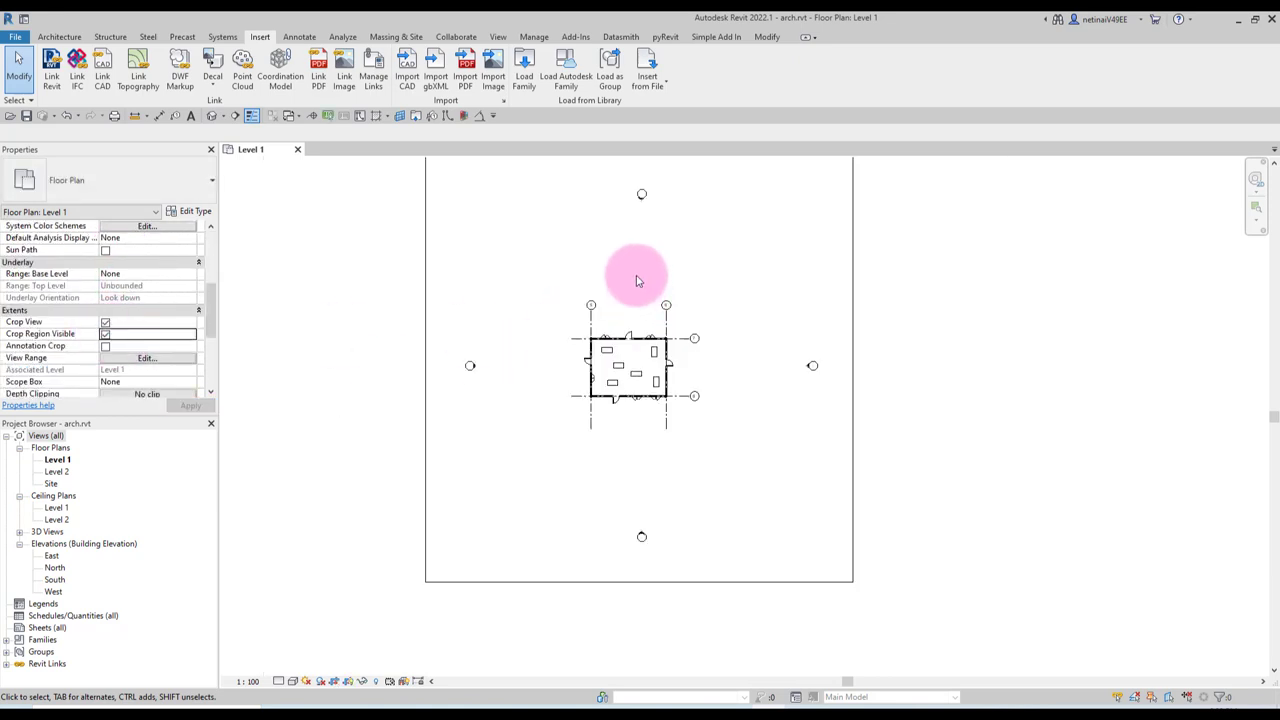
scroll(636, 260, down, 2)
click(632, 198)
drag(638, 197, 640, 310)
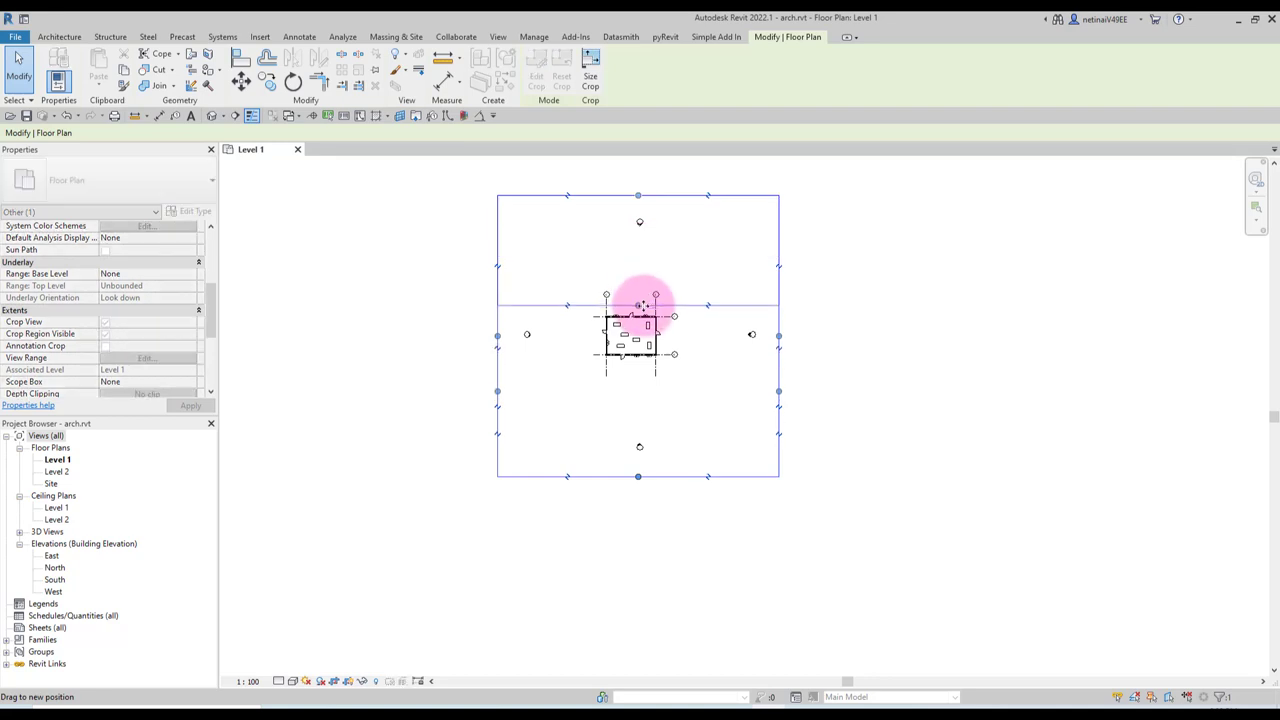
mouse_move(639, 477)
mouse_down()
mouse_move(648, 366)
mouse_move(670, 338)
mouse_up()
scroll(540, 337, up, 2)
drag(1028, 339, 798, 298)
scroll(760, 285, up, 3)
key(Escape)
scroll(810, 270, up, 1)
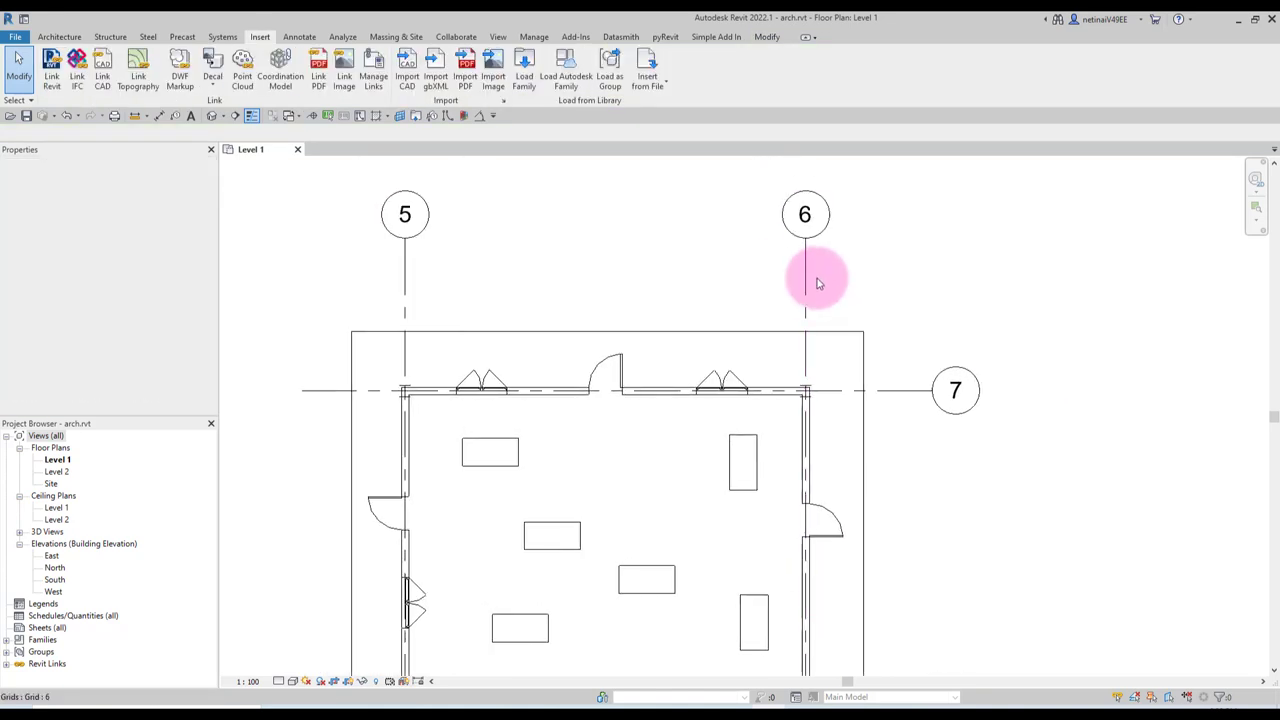
Step: Pull grid 6's bubble down and move grid 7's head beside its linked duplicate
click(808, 255)
drag(806, 243, 805, 306)
click(921, 289)
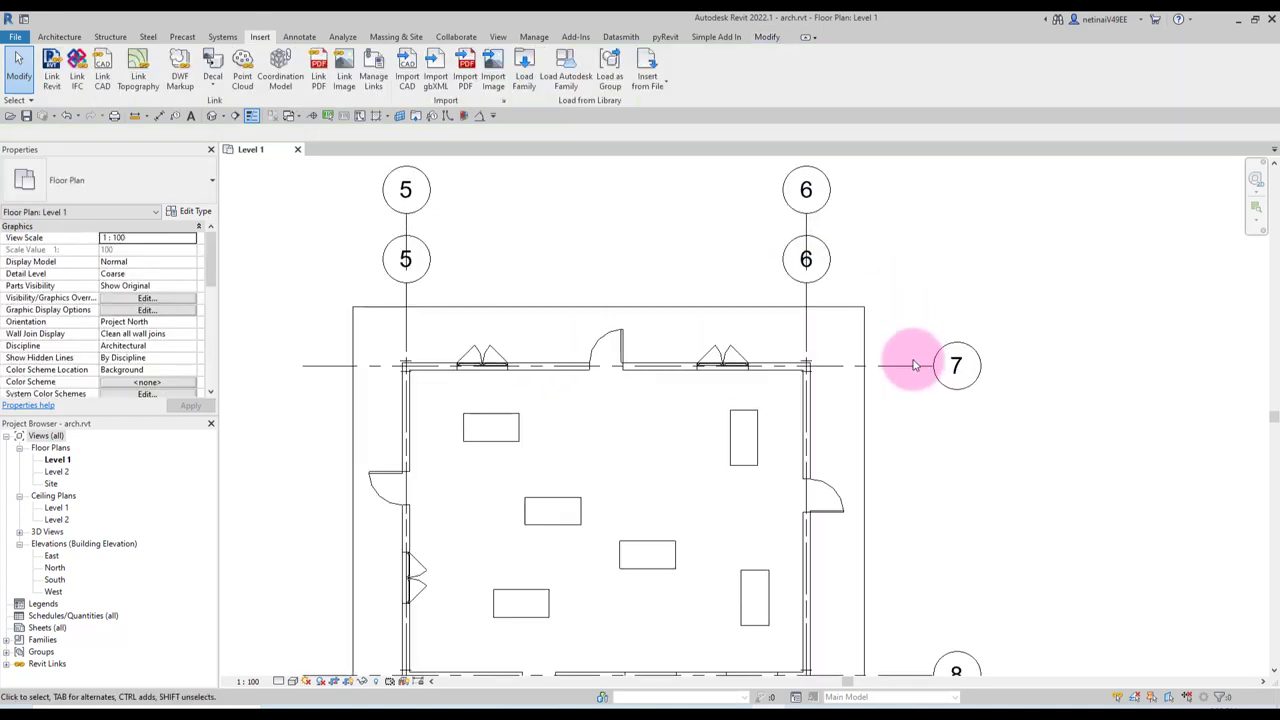
click(936, 364)
scroll(930, 368, up, 3)
drag(930, 368, 829, 363)
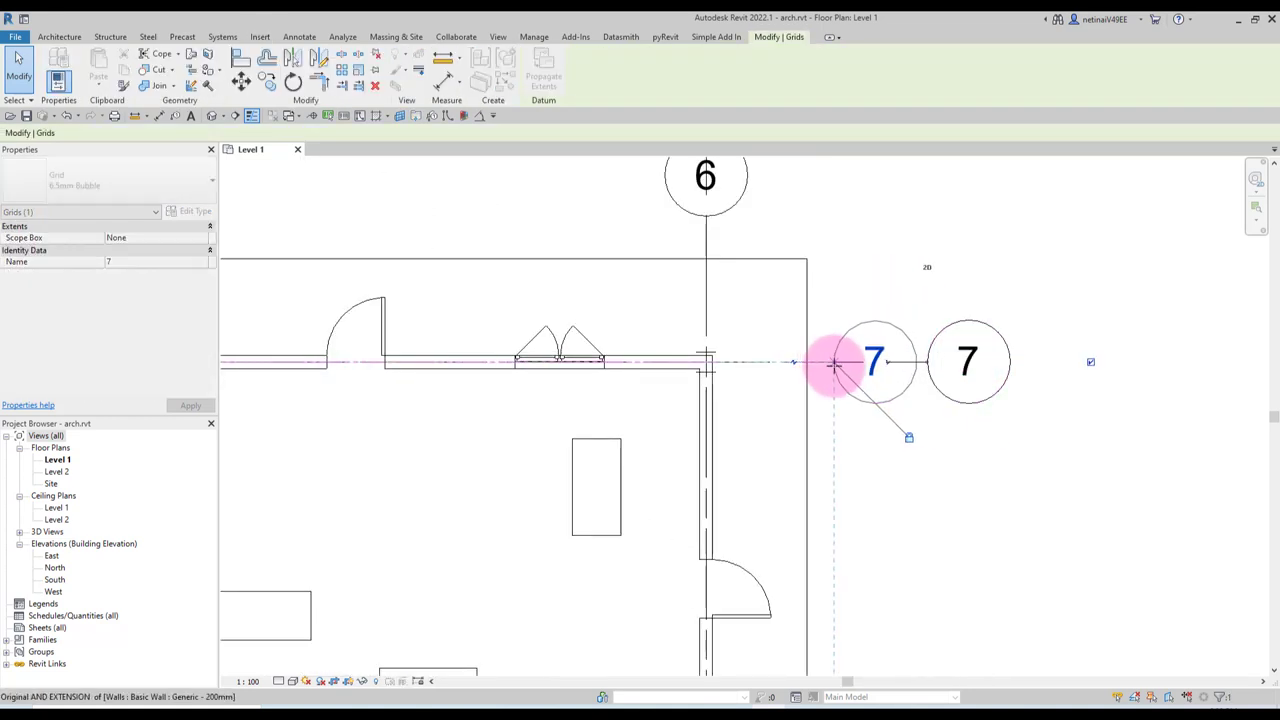
click(846, 263)
scroll(893, 367, down, 4)
middle_drag(893, 367, 857, 428)
scroll(829, 286, down, 1)
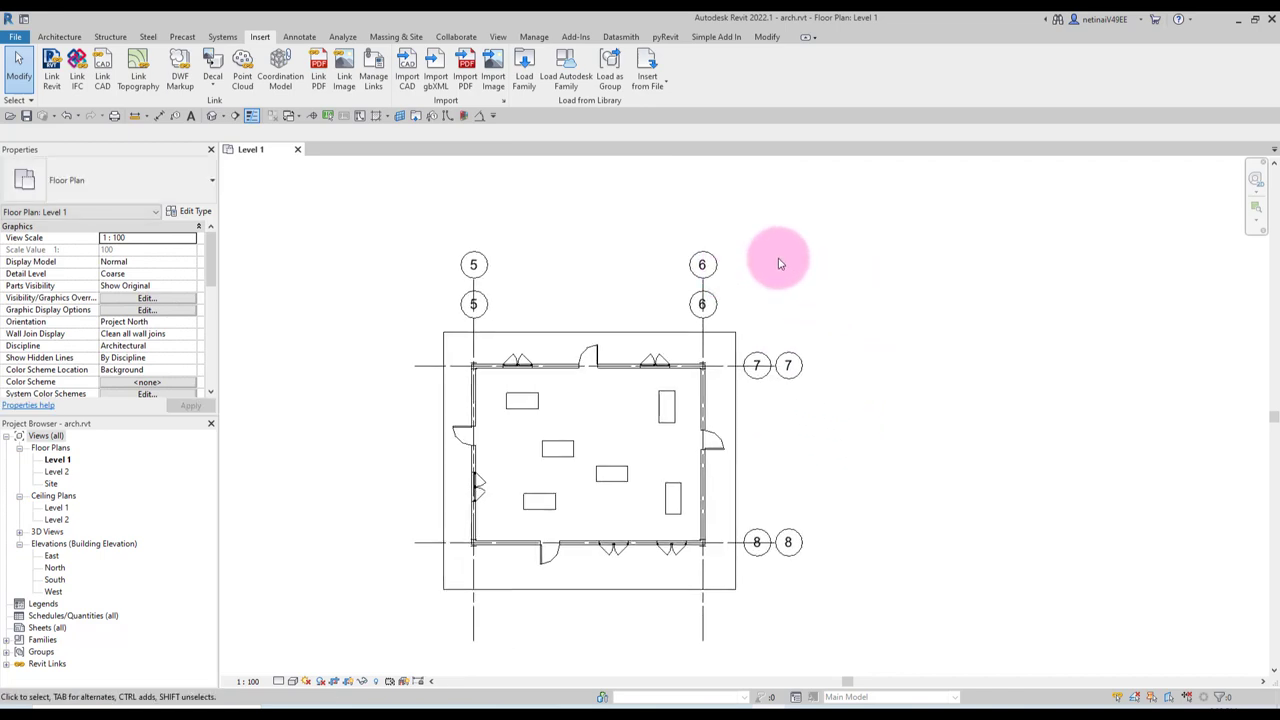
Step: Give the str.rvt link custom annotation categories with Grids unchecked in Visibility/Graphics
key(g)
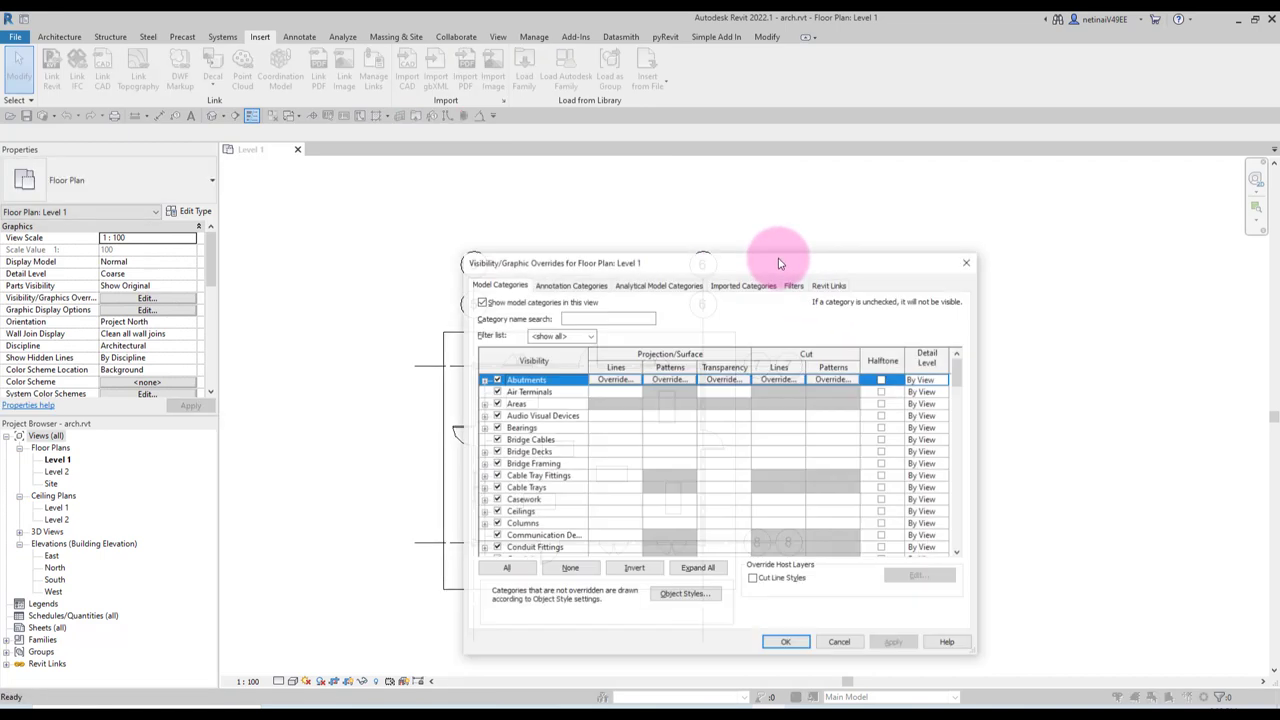
click(830, 286)
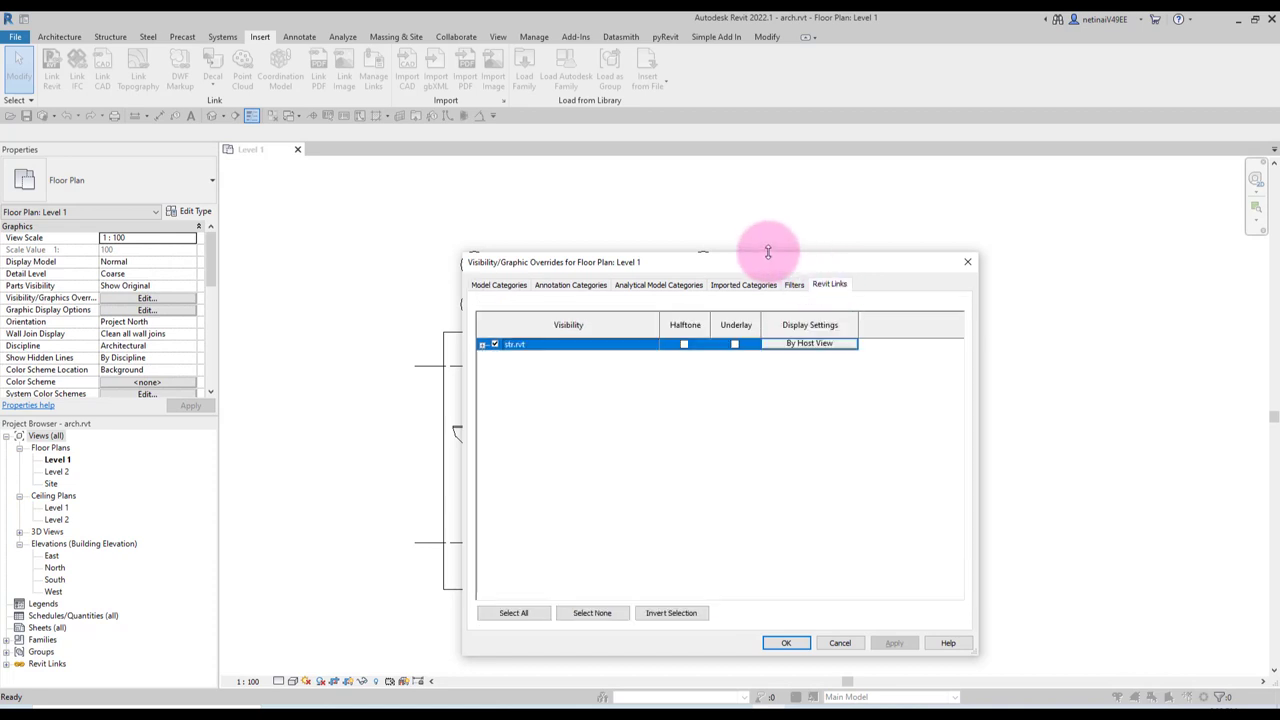
mouse_move(768, 252)
mouse_down()
mouse_move(815, 227)
mouse_move(876, 162)
mouse_up()
click(917, 255)
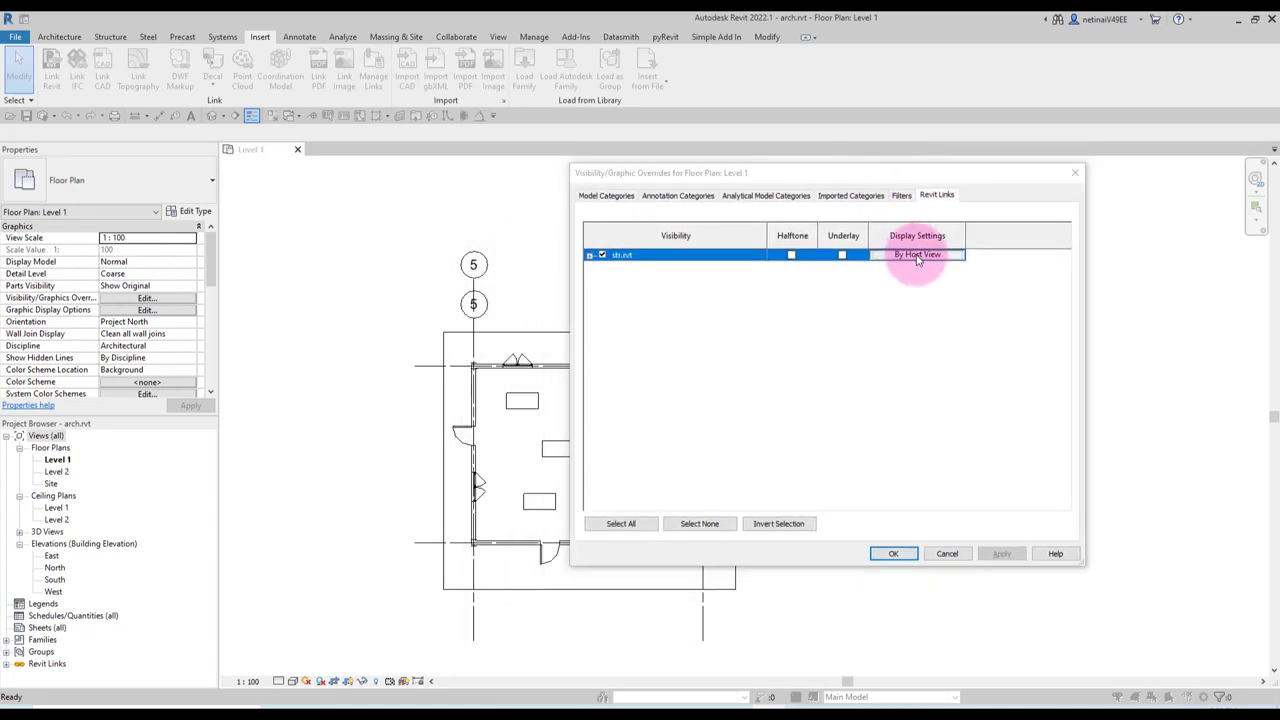
click(730, 273)
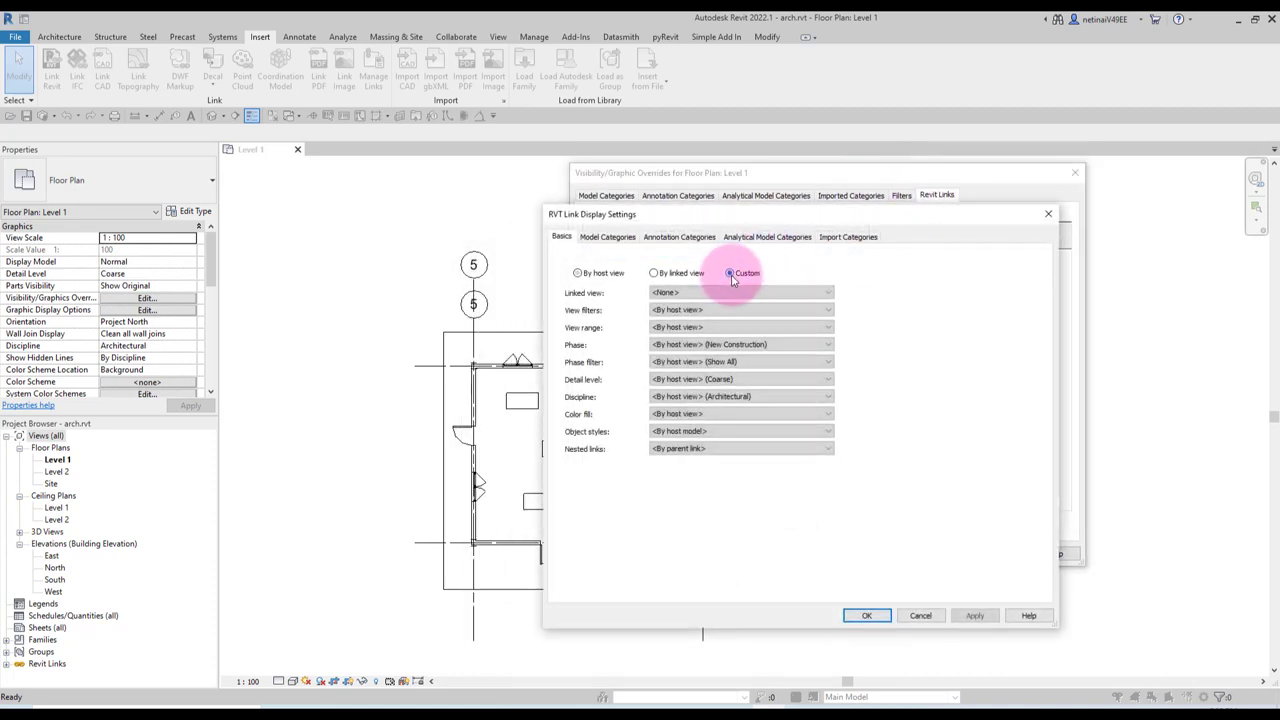
click(670, 238)
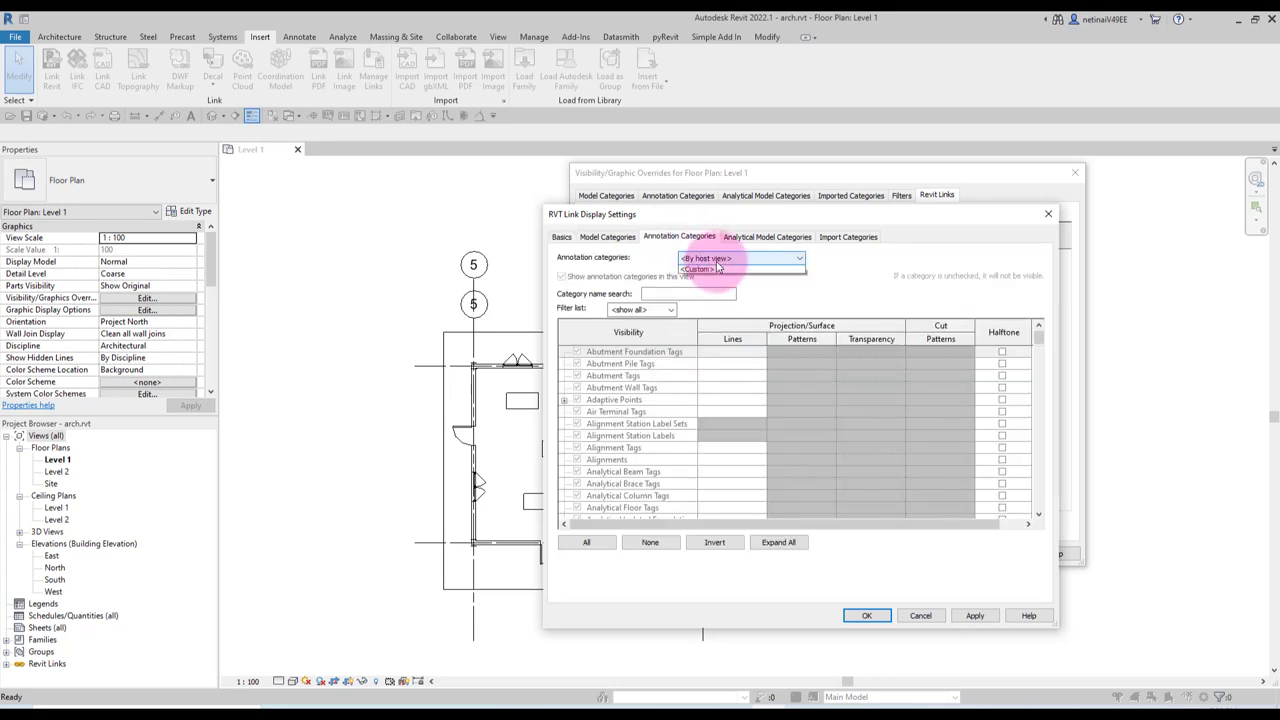
click(713, 281)
click(650, 400)
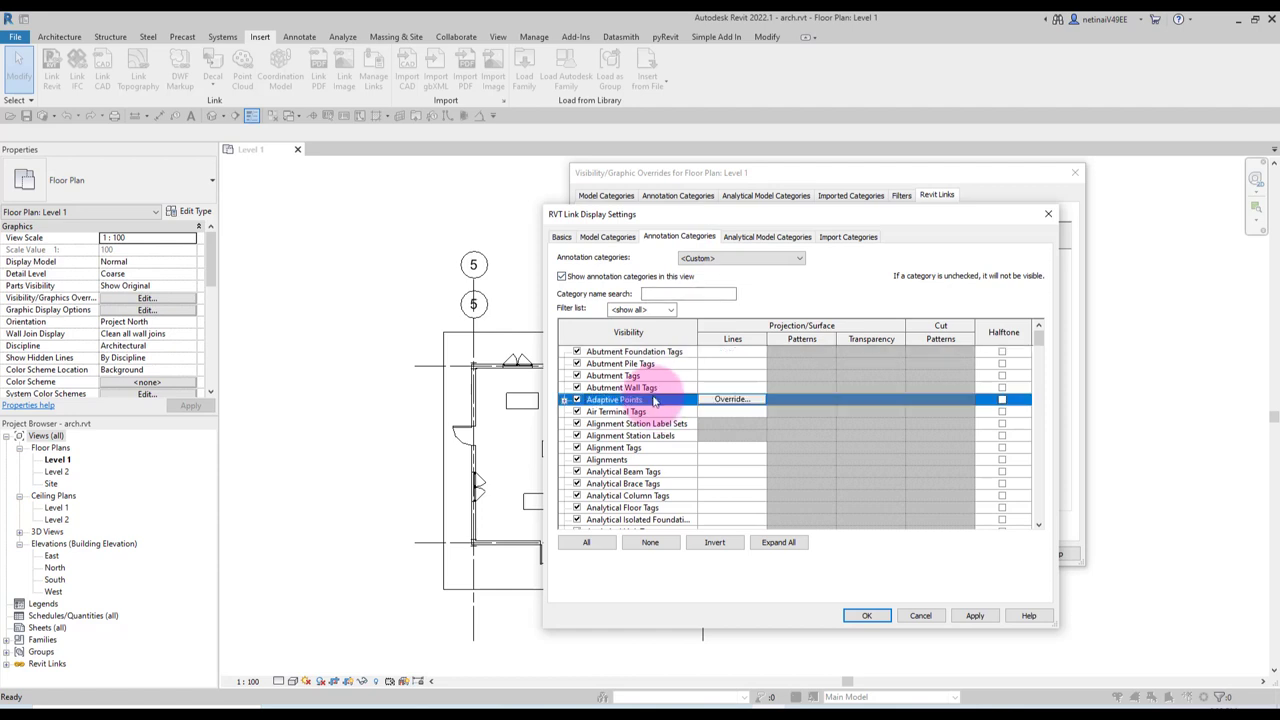
key(g)
key(r)
scroll(640, 410, down, 2)
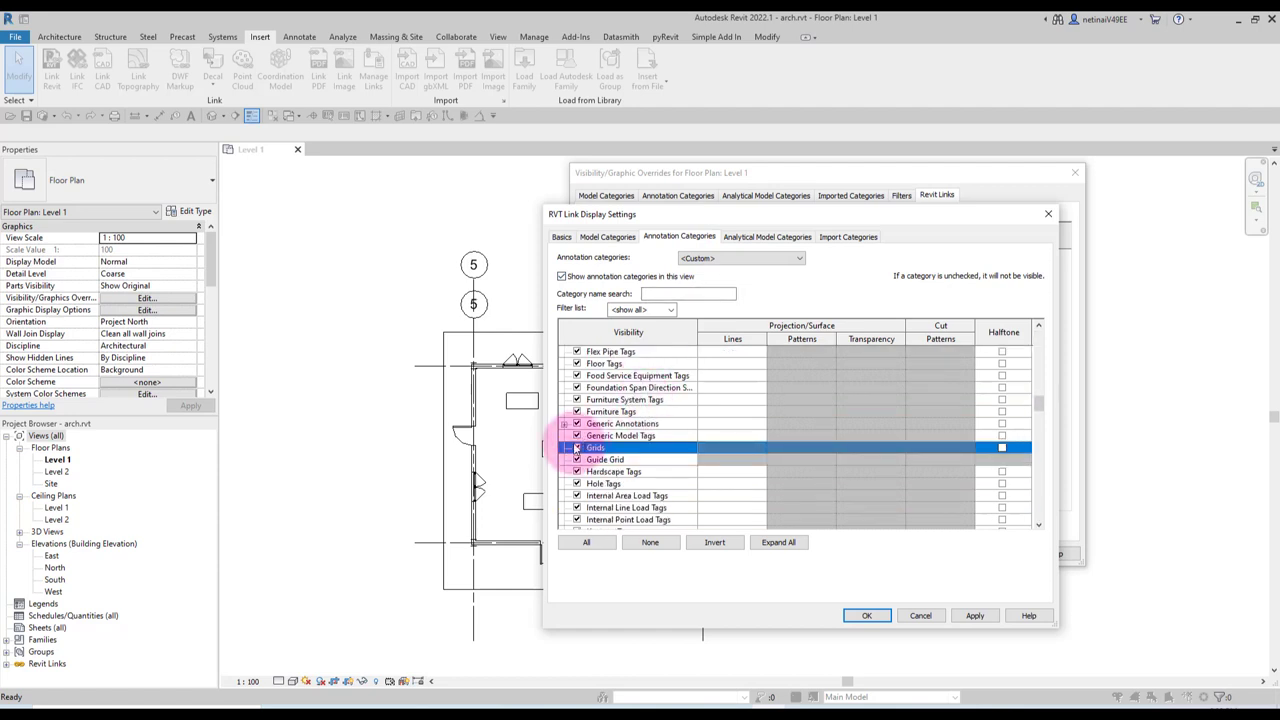
click(868, 614)
click(894, 551)
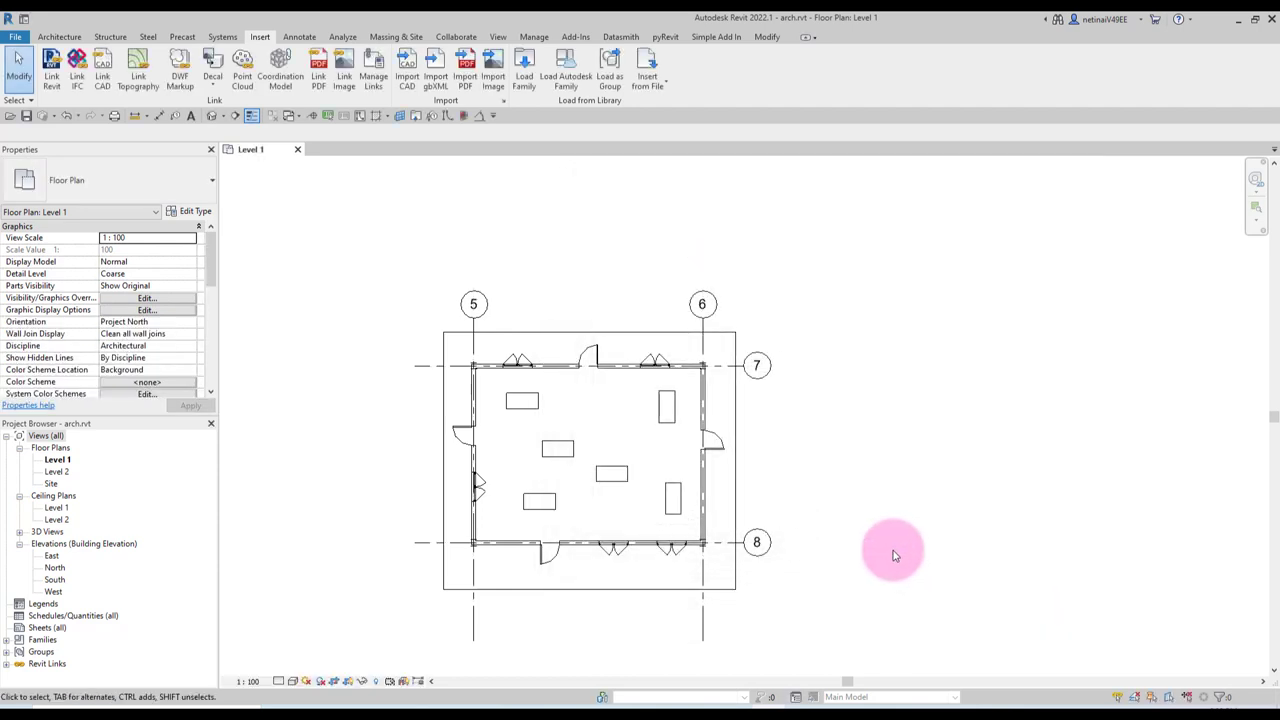
Step: Check grid 5 to confirm each grid now appears only once
click(473, 622)
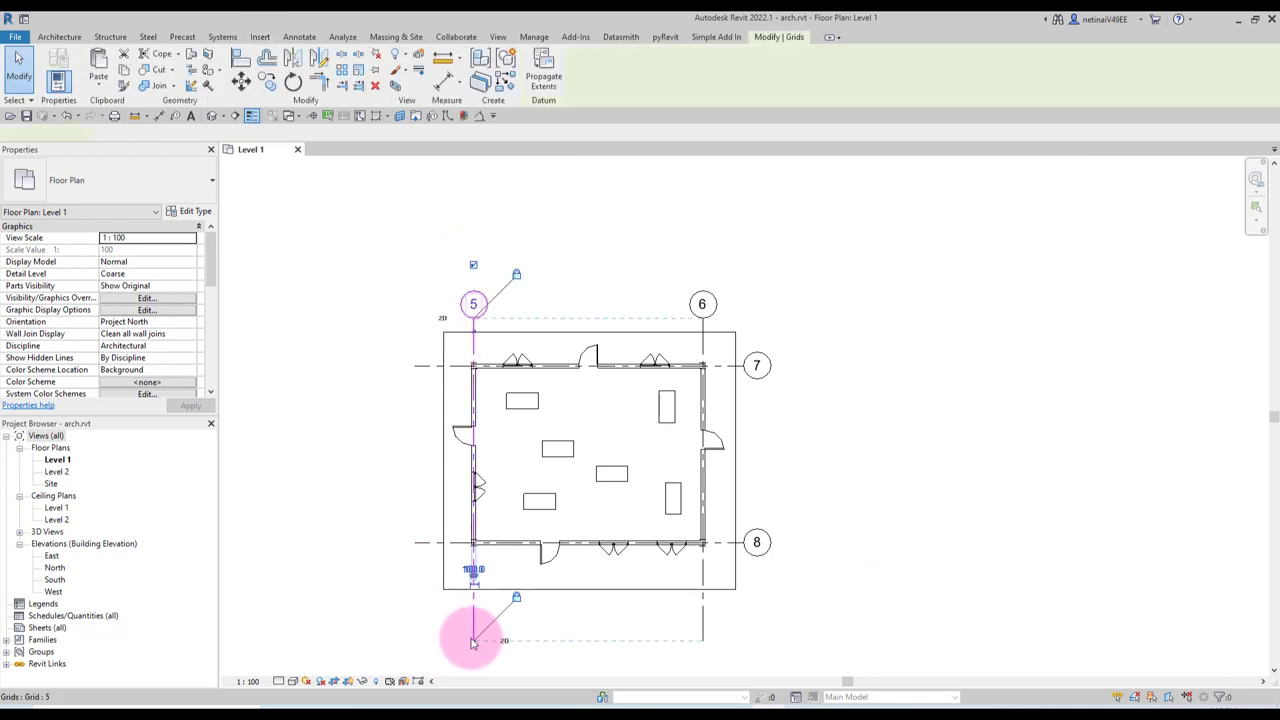
click(862, 618)
scroll(429, 551, up, 2)
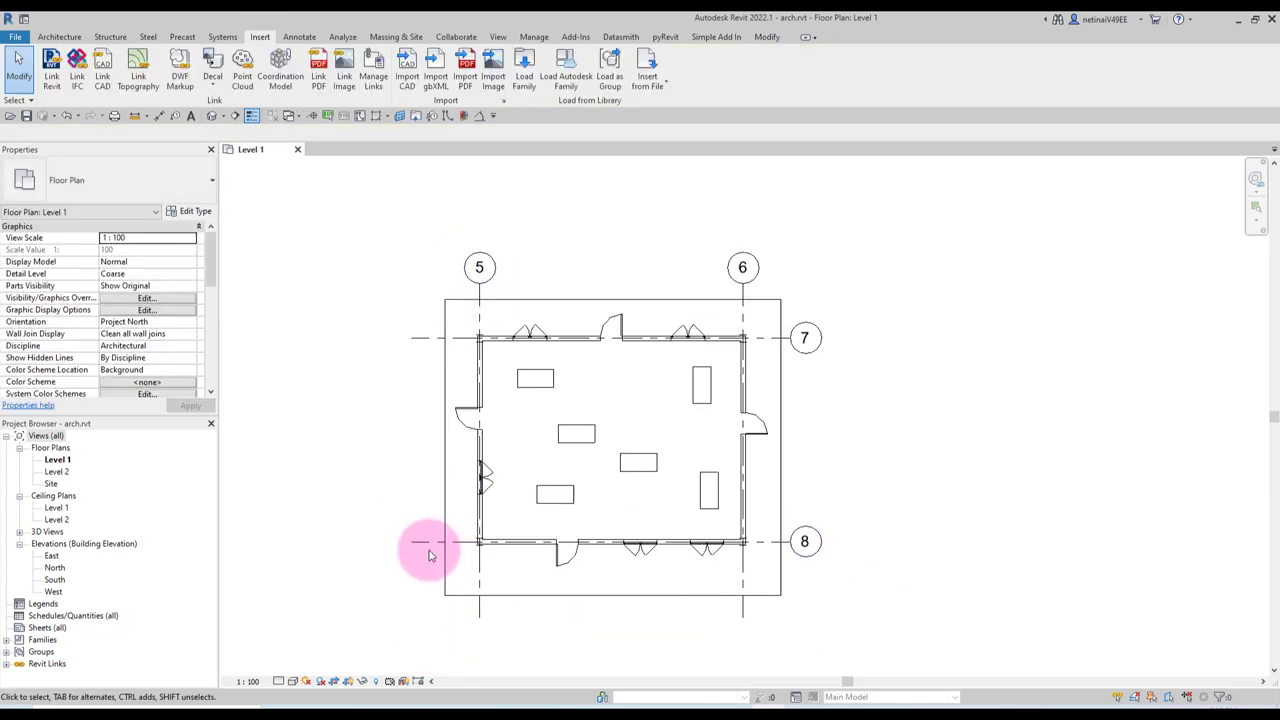
scroll(540, 538, up, 2)
scroll(540, 538, down, 3)
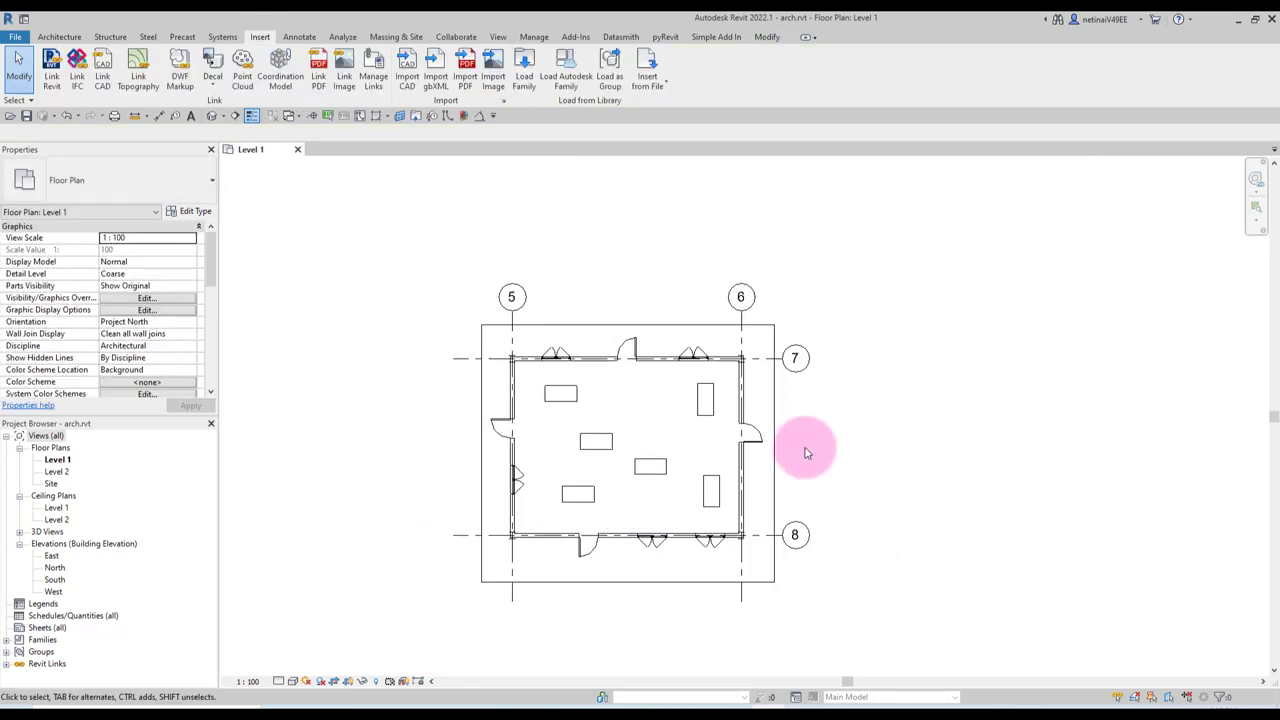
Step: Draw a vertical building section from below the building up near grid 5
click(241, 117)
click(537, 609)
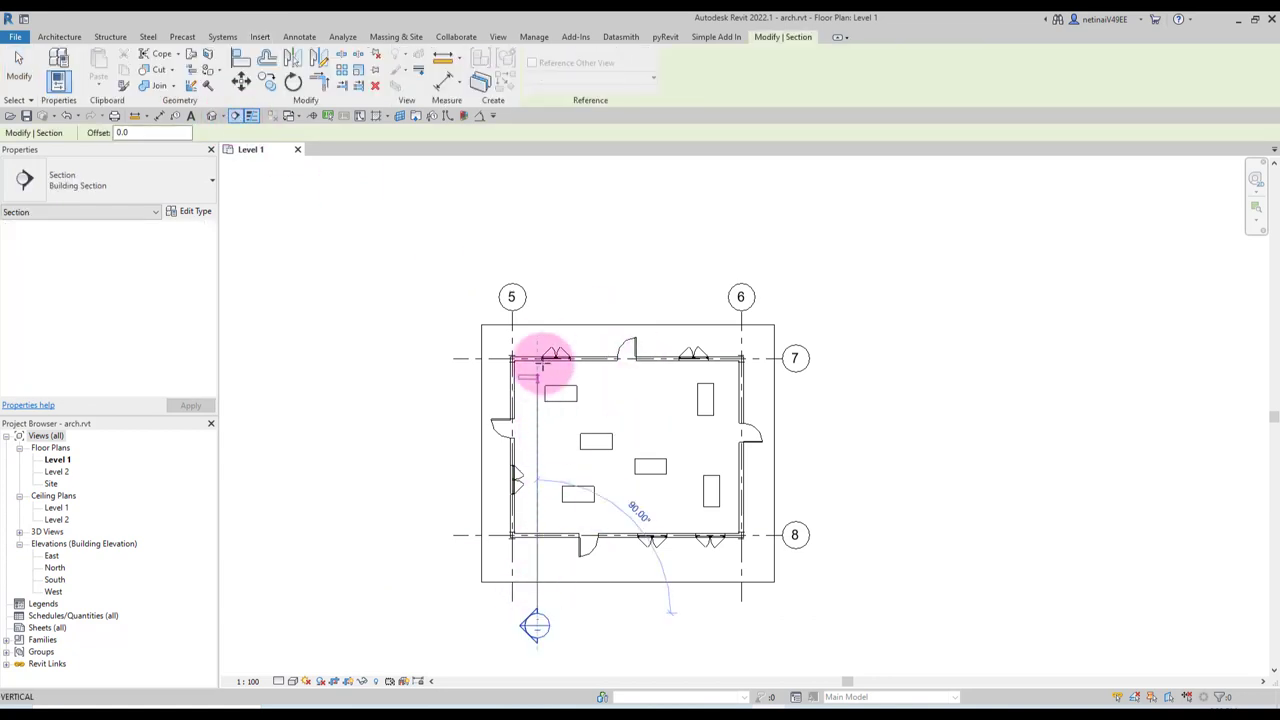
click(543, 308)
key(Escape)
key(Escape)
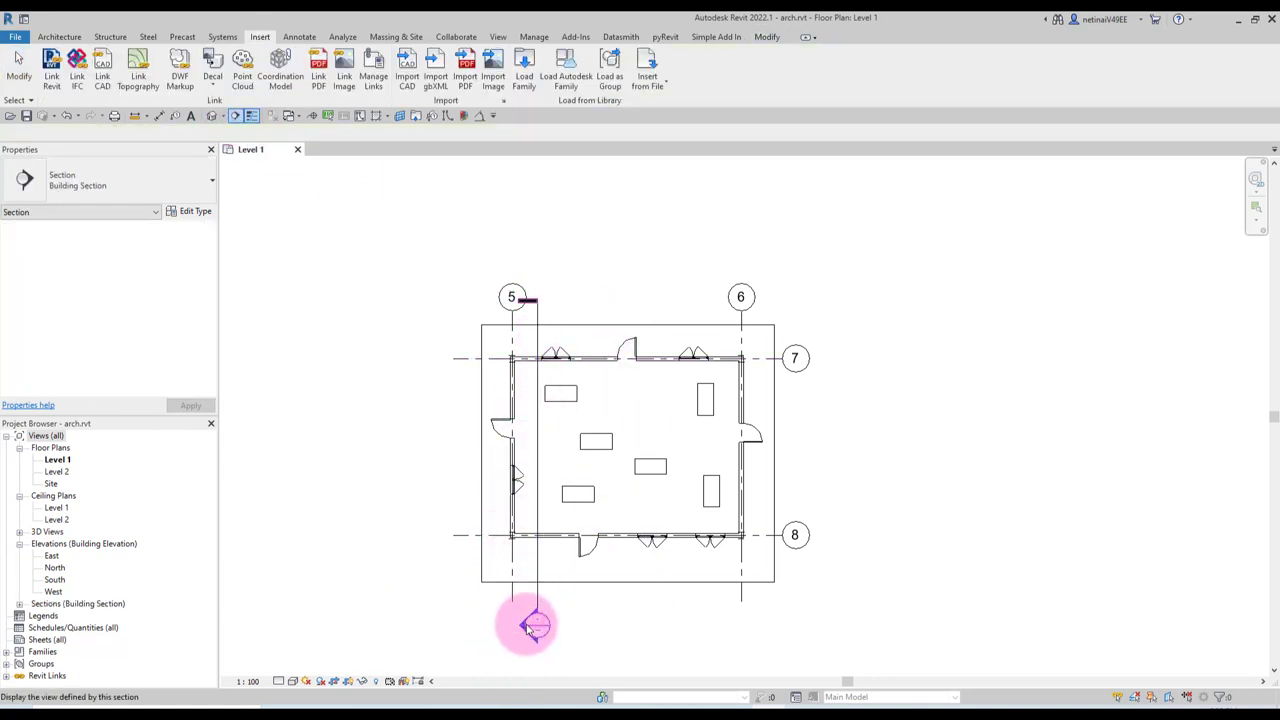
Step: Open Section 1 and set its visual style to Wireframe
double_click(528, 622)
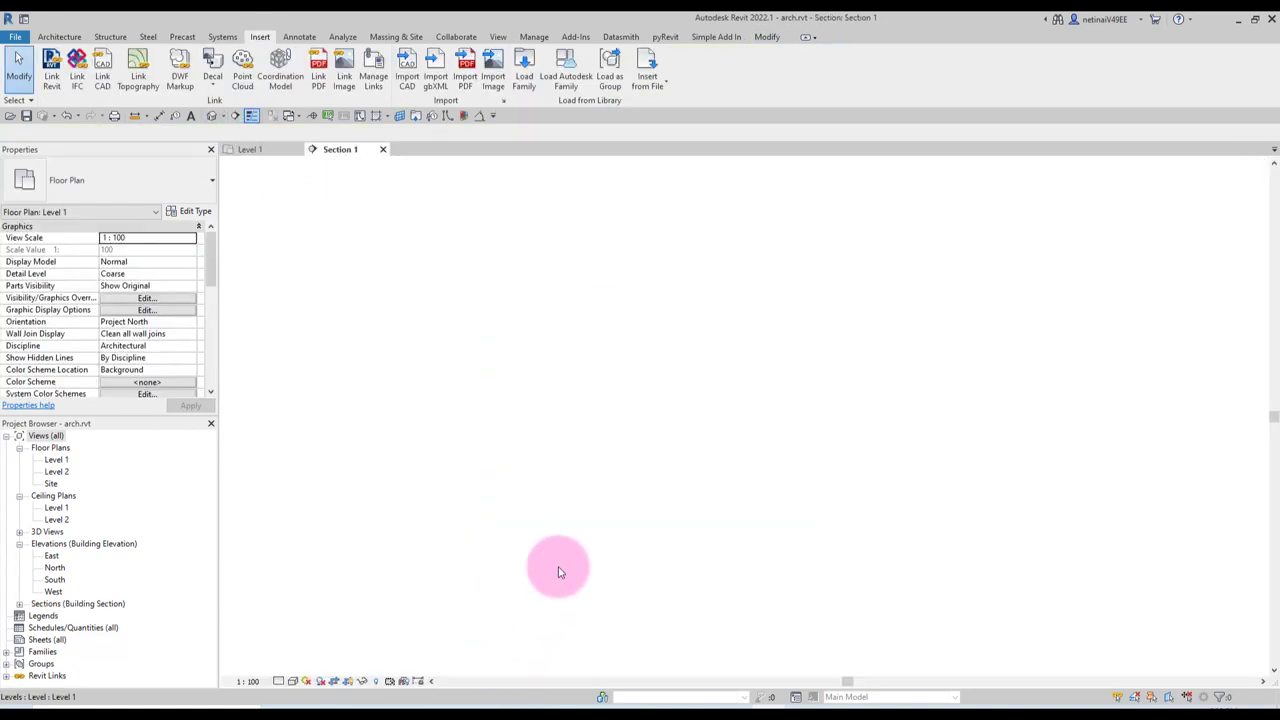
click(250, 149)
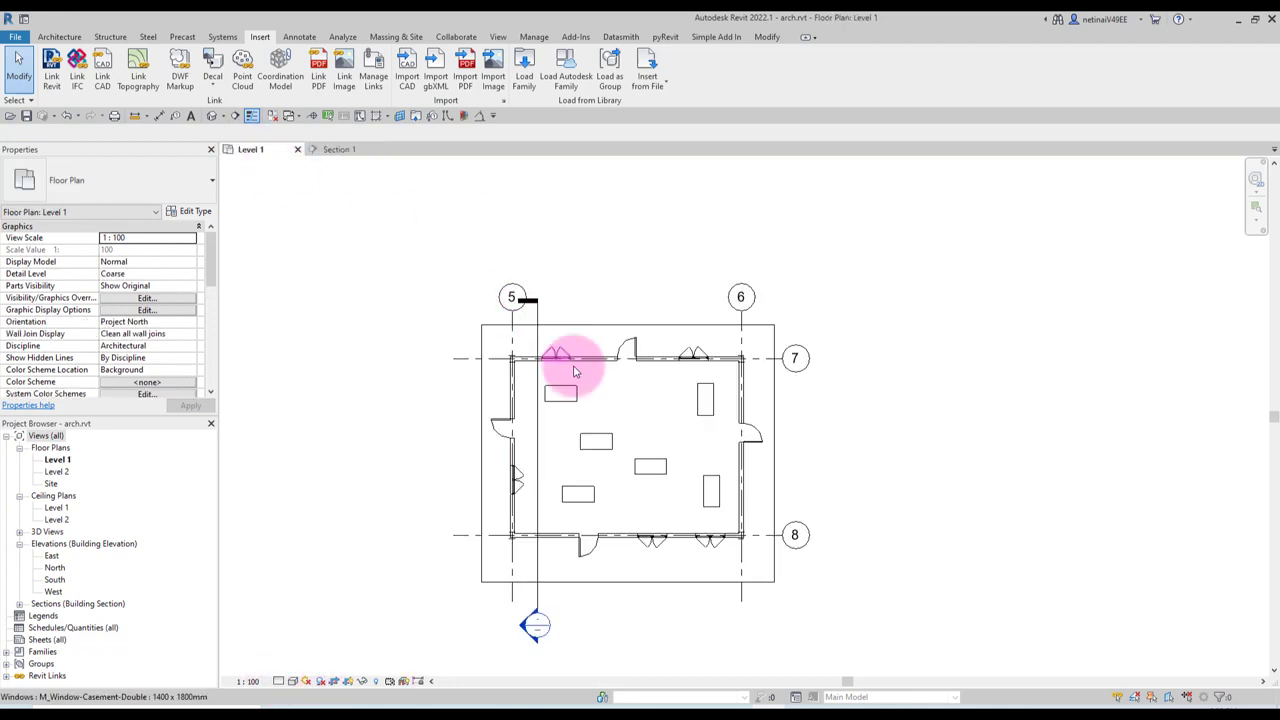
click(537, 425)
double_click(533, 622)
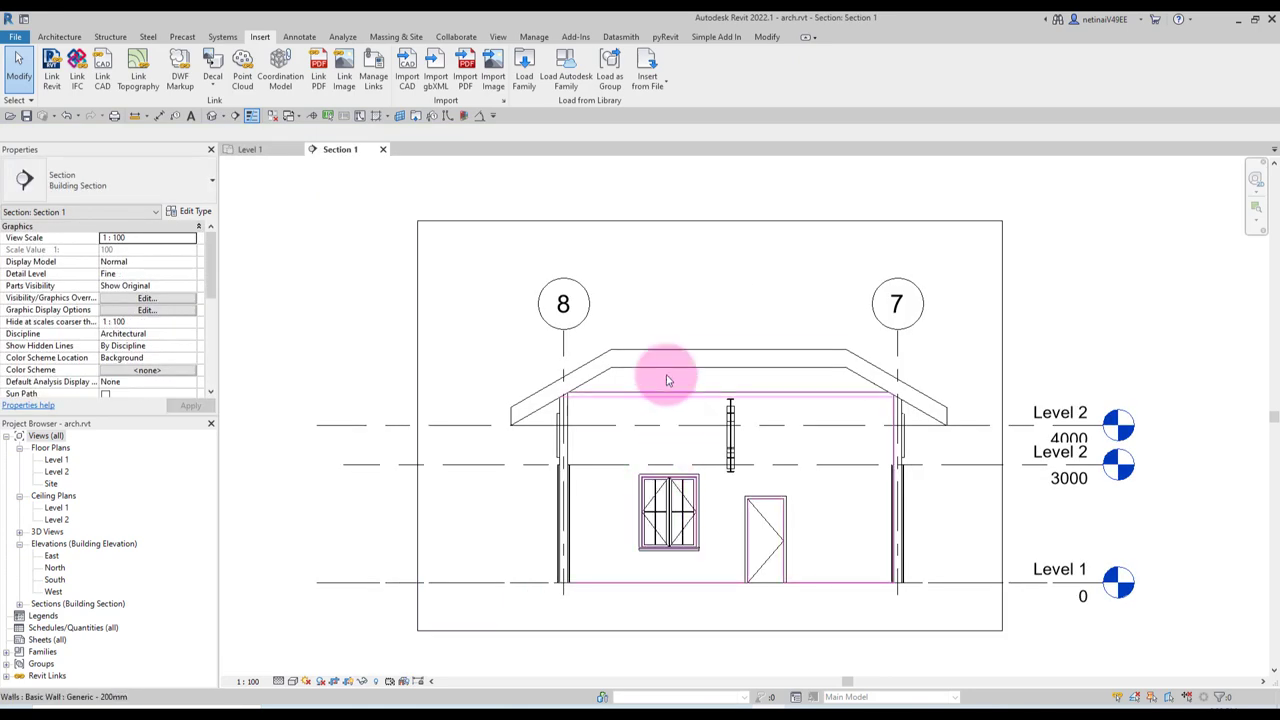
click(292, 683)
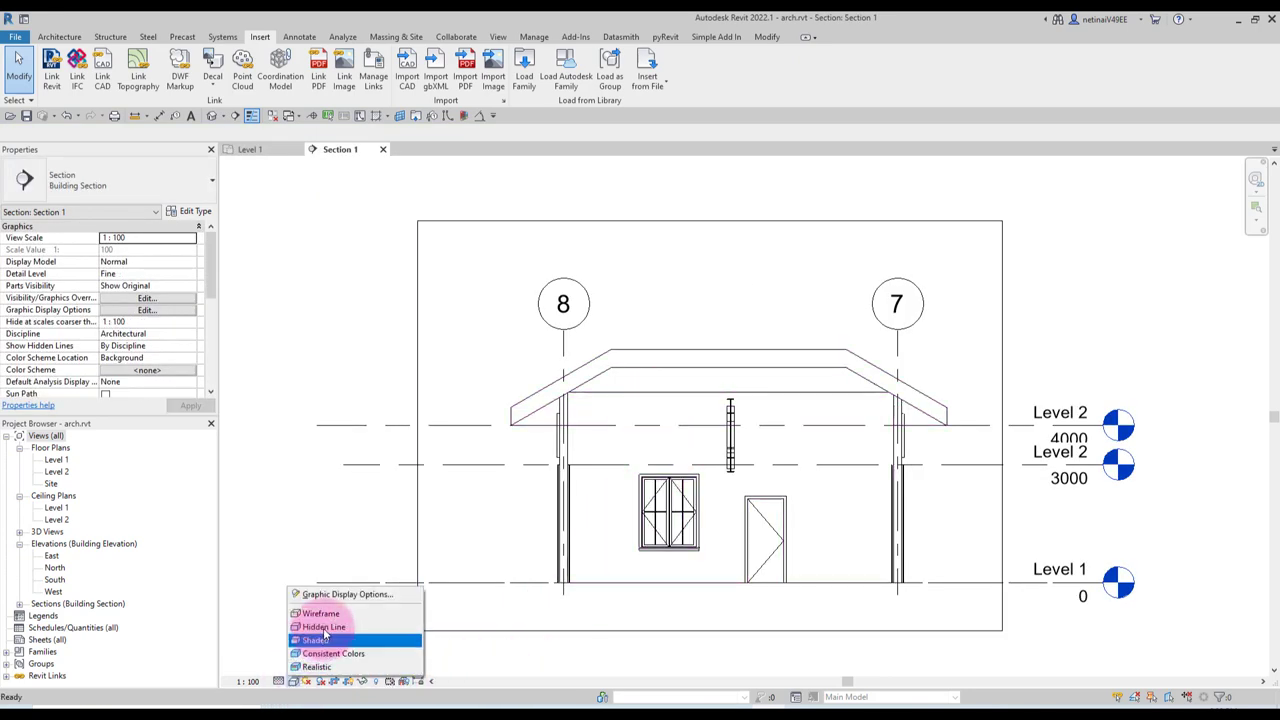
click(333, 614)
middle_drag(767, 458, 694, 406)
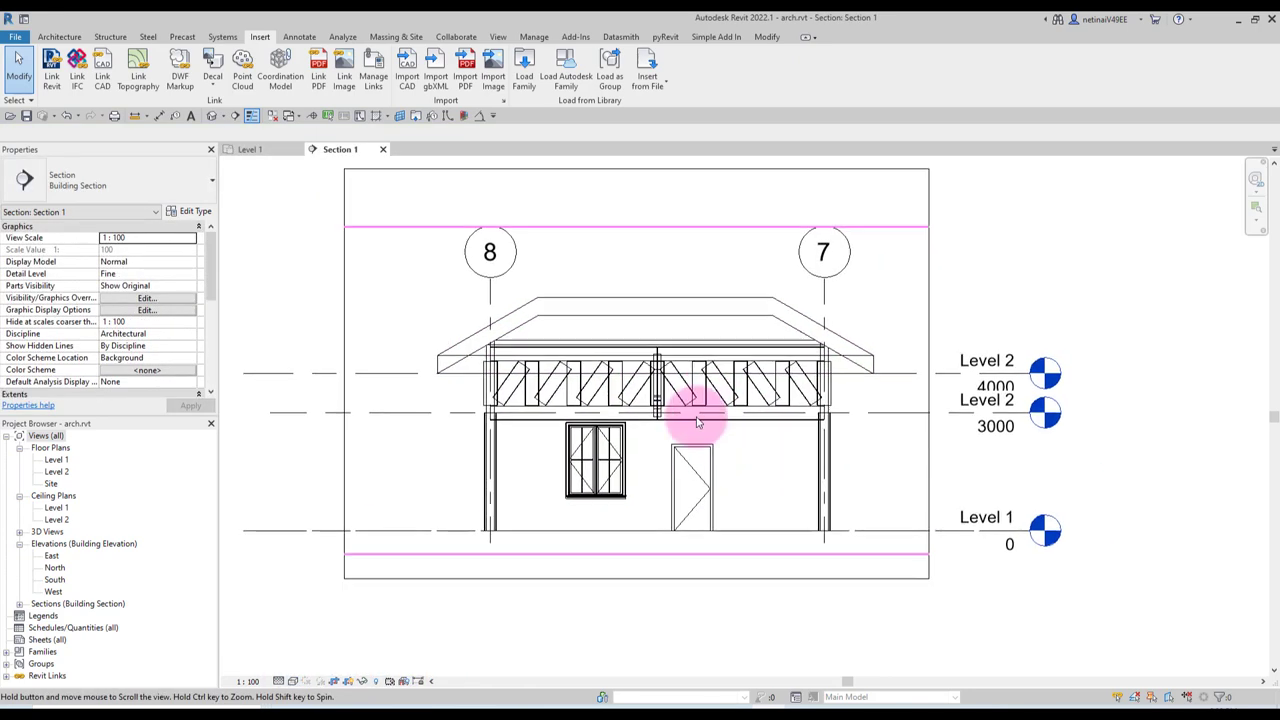
Step: Switch Section 1 back to the Hidden Line visual style
scroll(612, 405, up, 2)
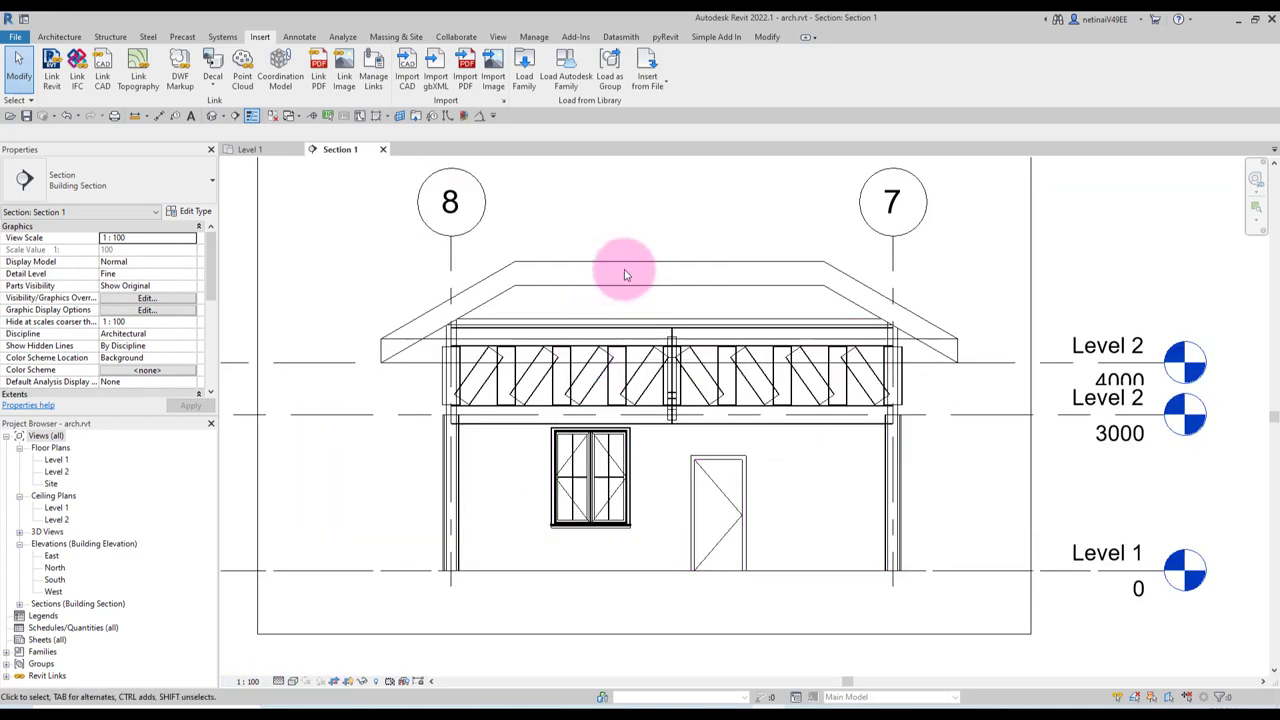
click(292, 683)
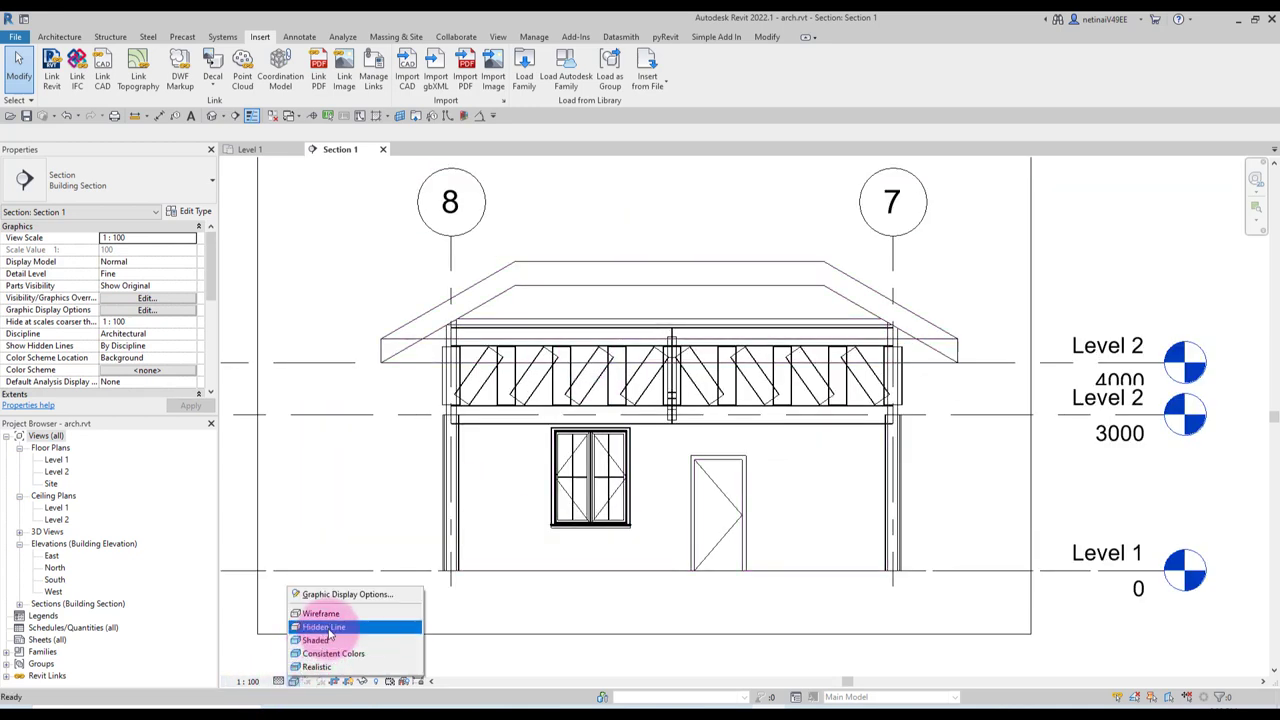
click(325, 627)
Step: Delete the roof so the linked trusses show above the walls
click(634, 261)
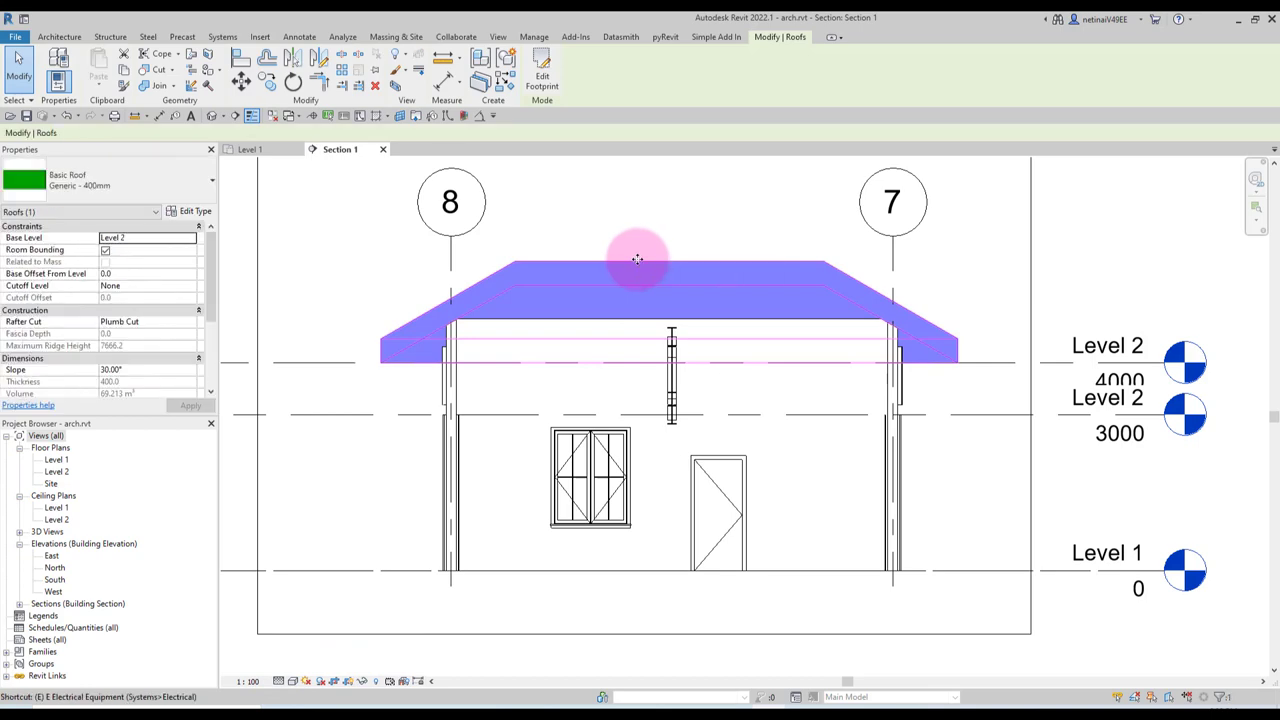
key(Delete)
click(528, 316)
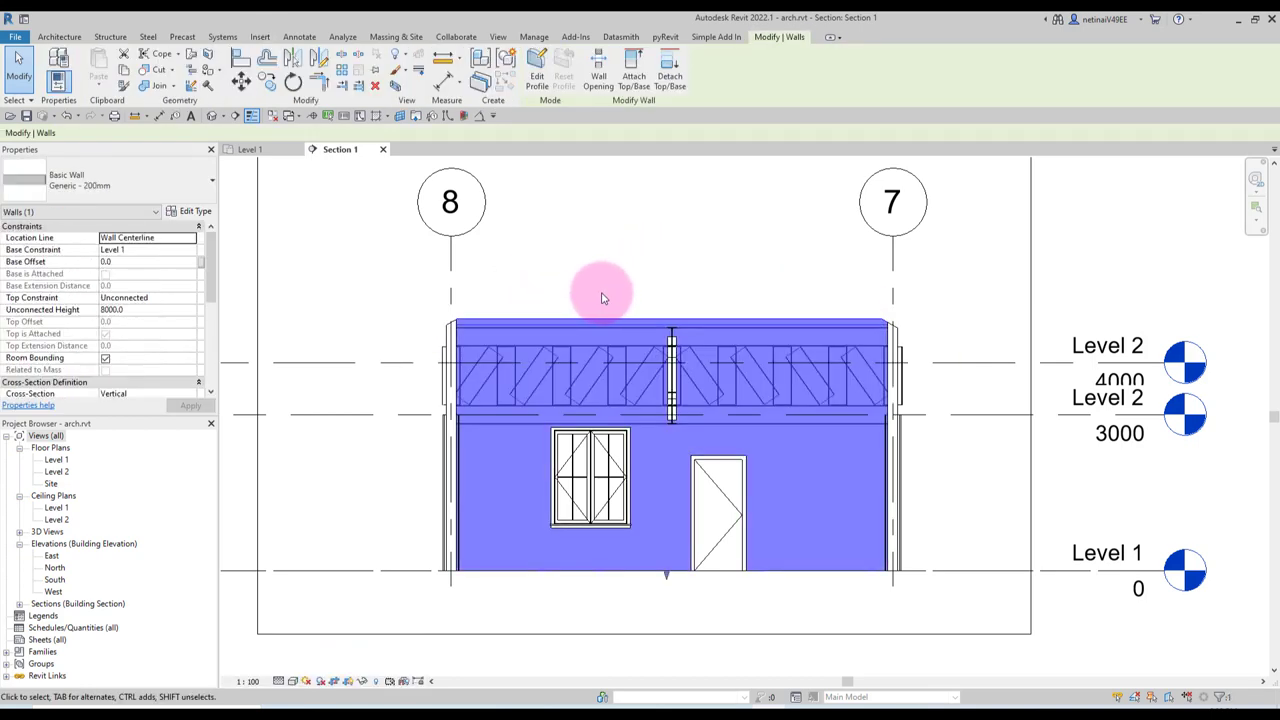
click(620, 290)
scroll(720, 390, down, 2)
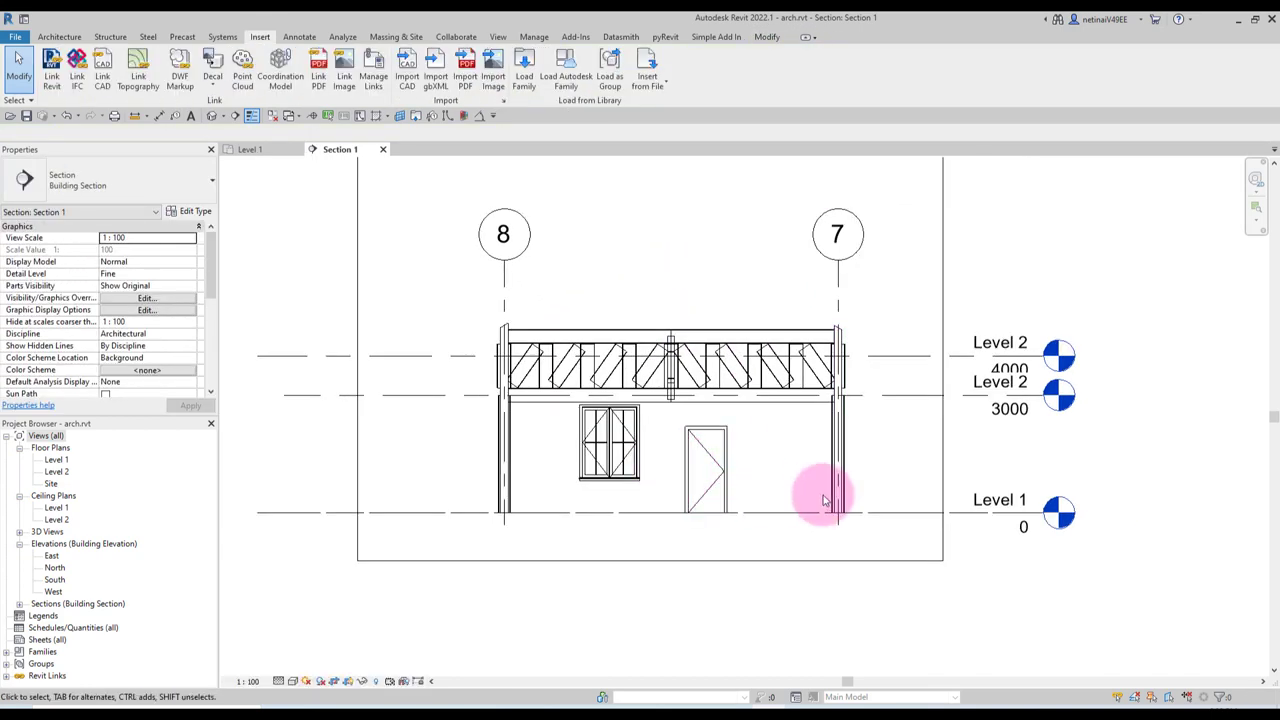
scroll(830, 480, down, 1)
scroll(830, 480, down, 1)
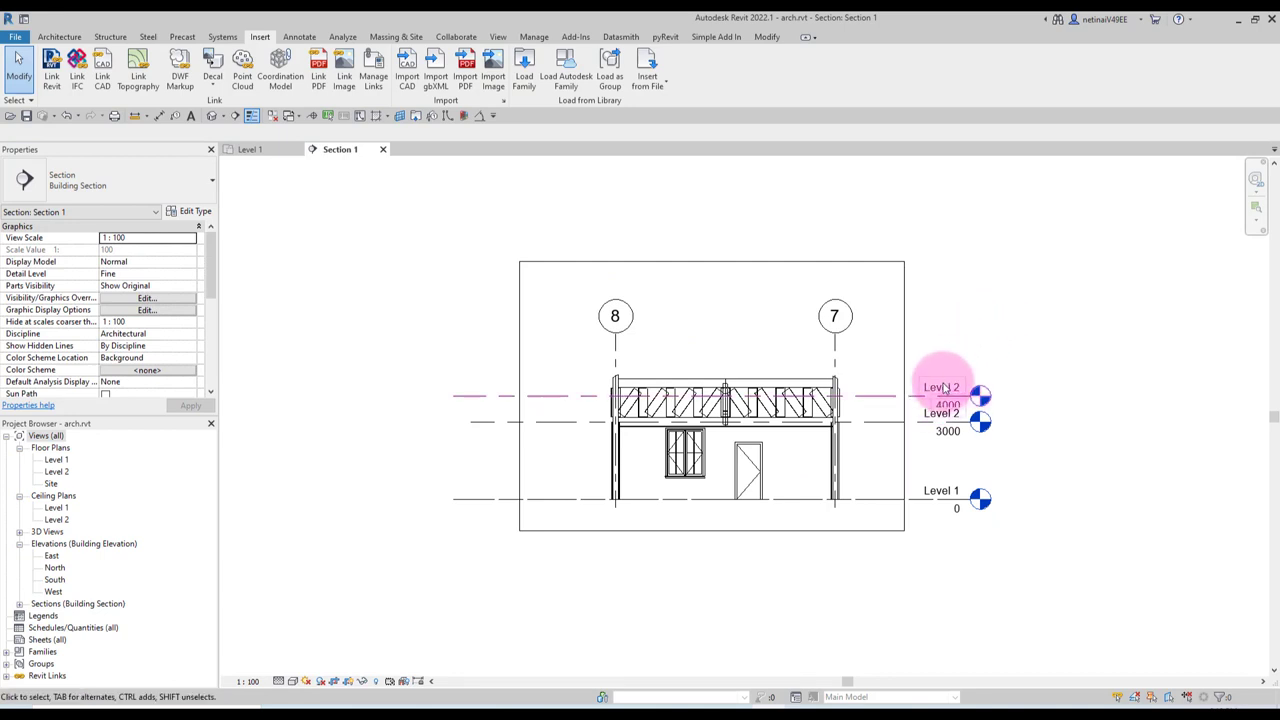
Step: Extend Level 2's head to the right in Section 1
click(980, 395)
drag(980, 395, 1100, 395)
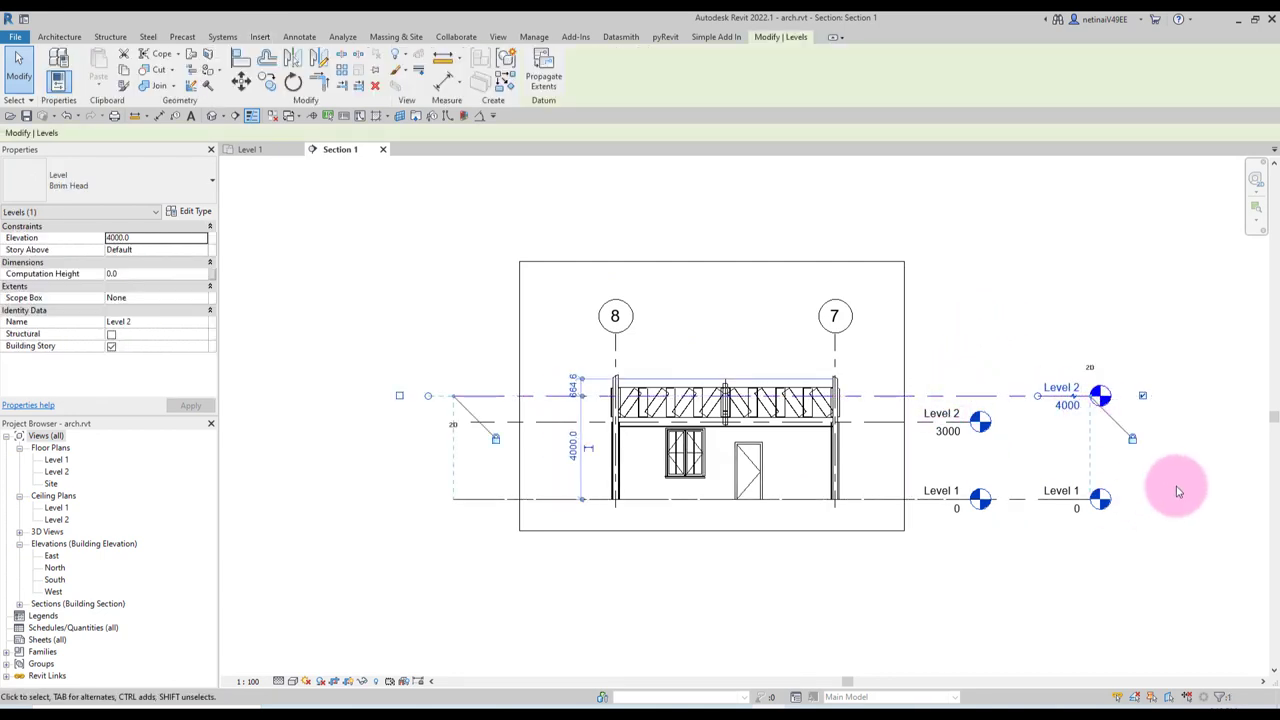
click(1171, 491)
scroll(940, 430, up, 2)
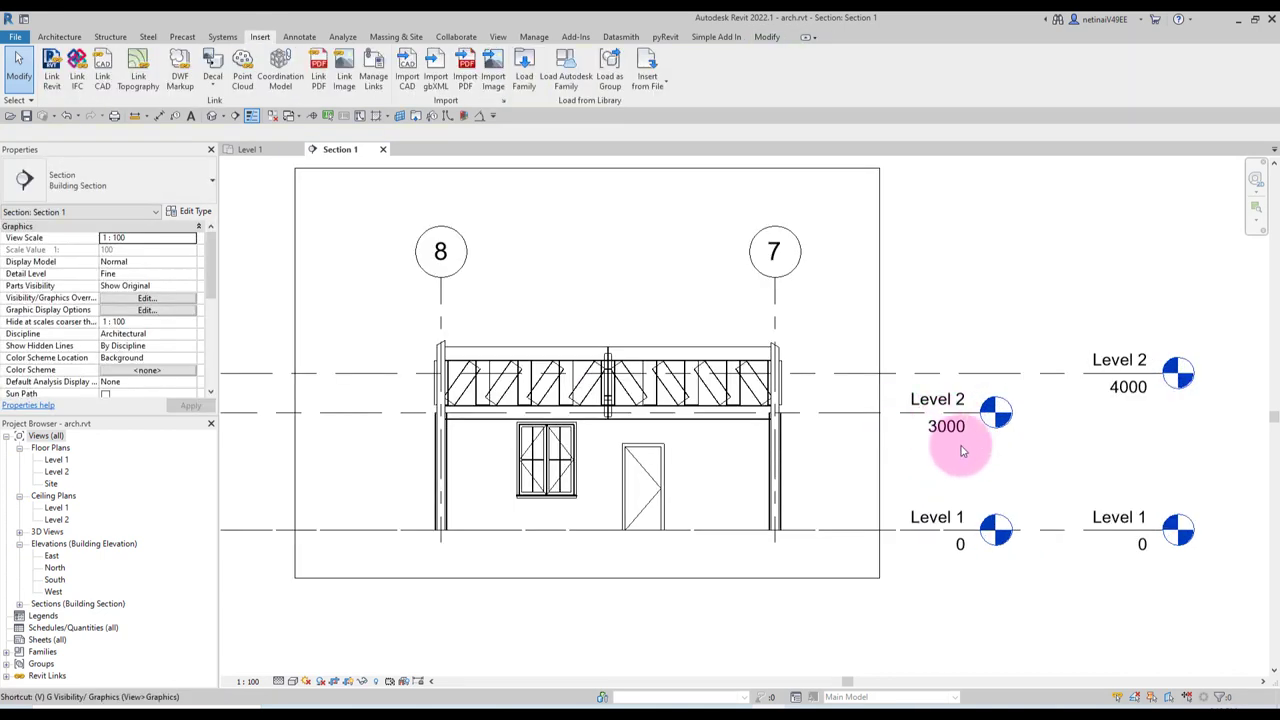
Step: Hide the linked str.rvt's Levels and Grids via custom link annotation categories
key(v)
key(v)
click(932, 195)
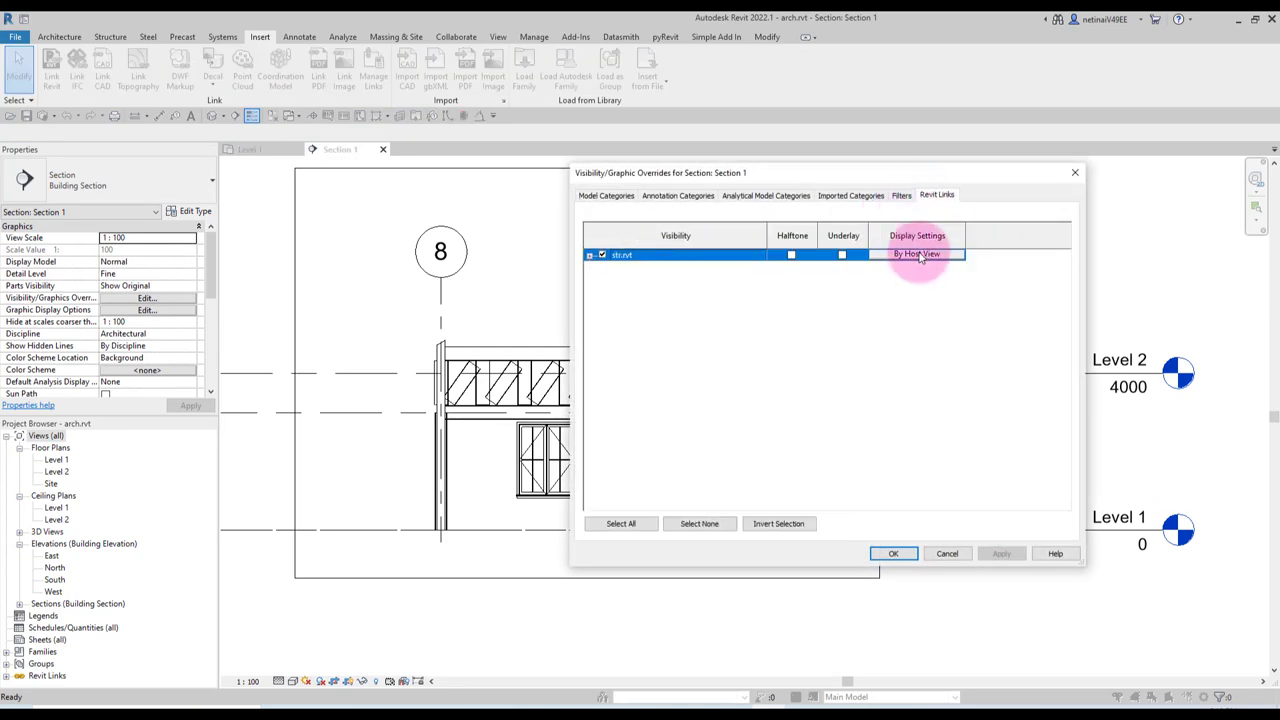
click(918, 254)
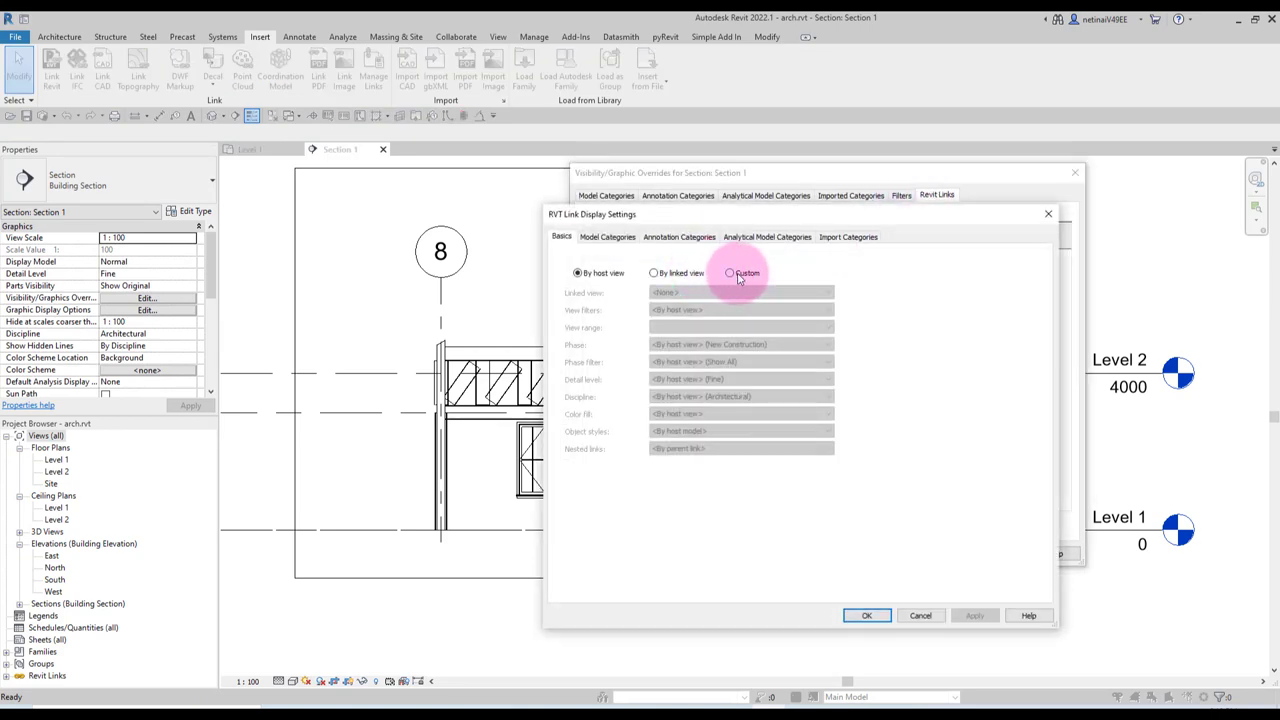
click(738, 276)
click(679, 237)
click(720, 279)
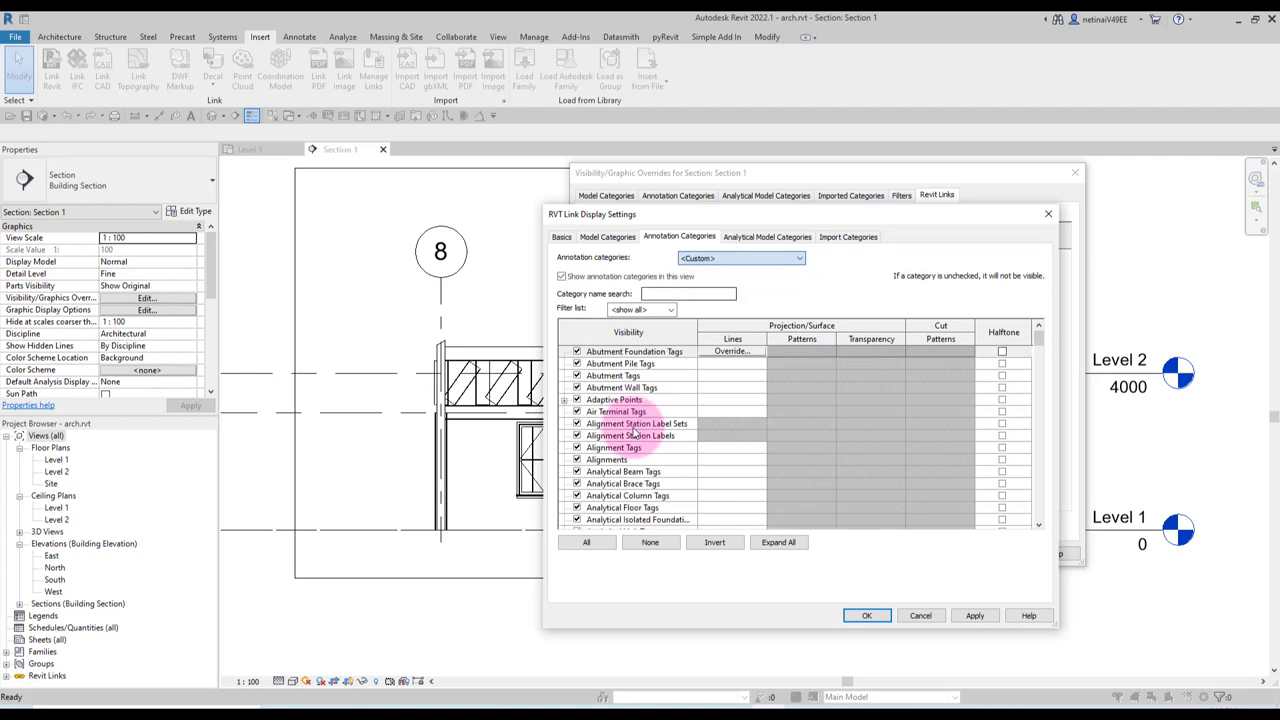
click(640, 437)
key(l)
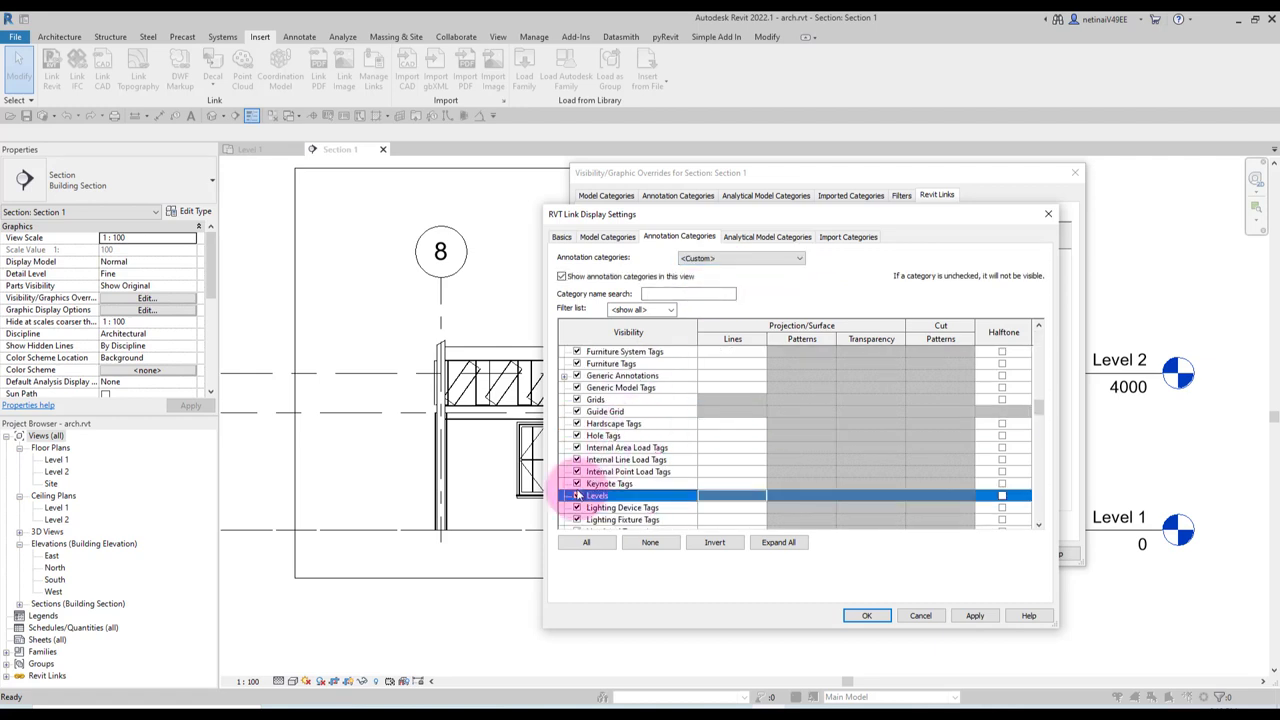
click(604, 436)
click(600, 400)
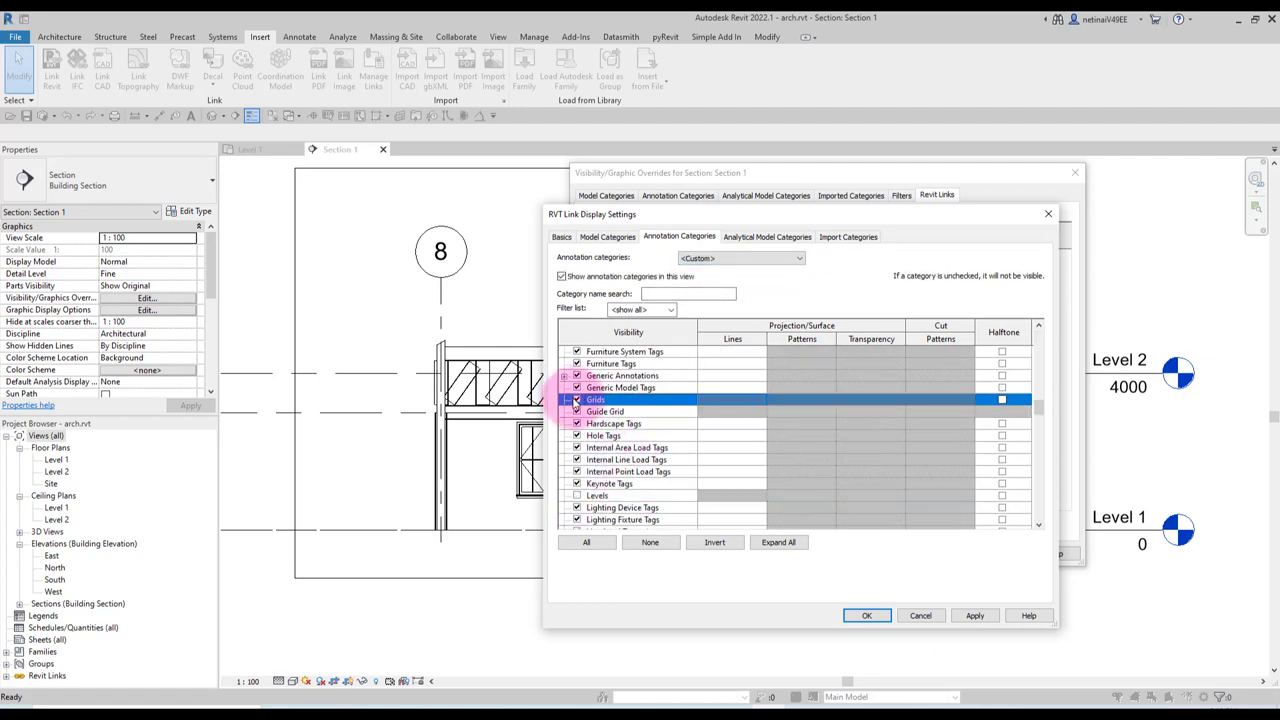
click(866, 615)
click(893, 548)
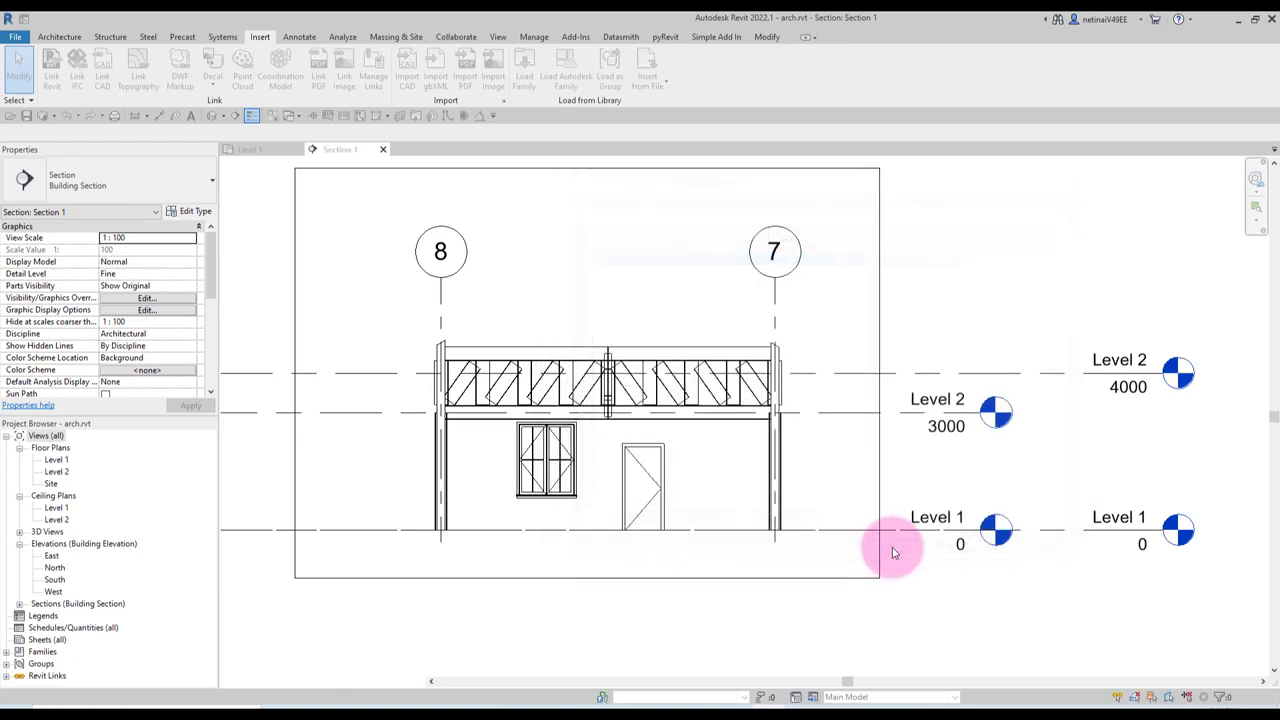
Step: Pull the level heads in beside the building
scroll(1014, 458, down, 1)
click(1130, 395)
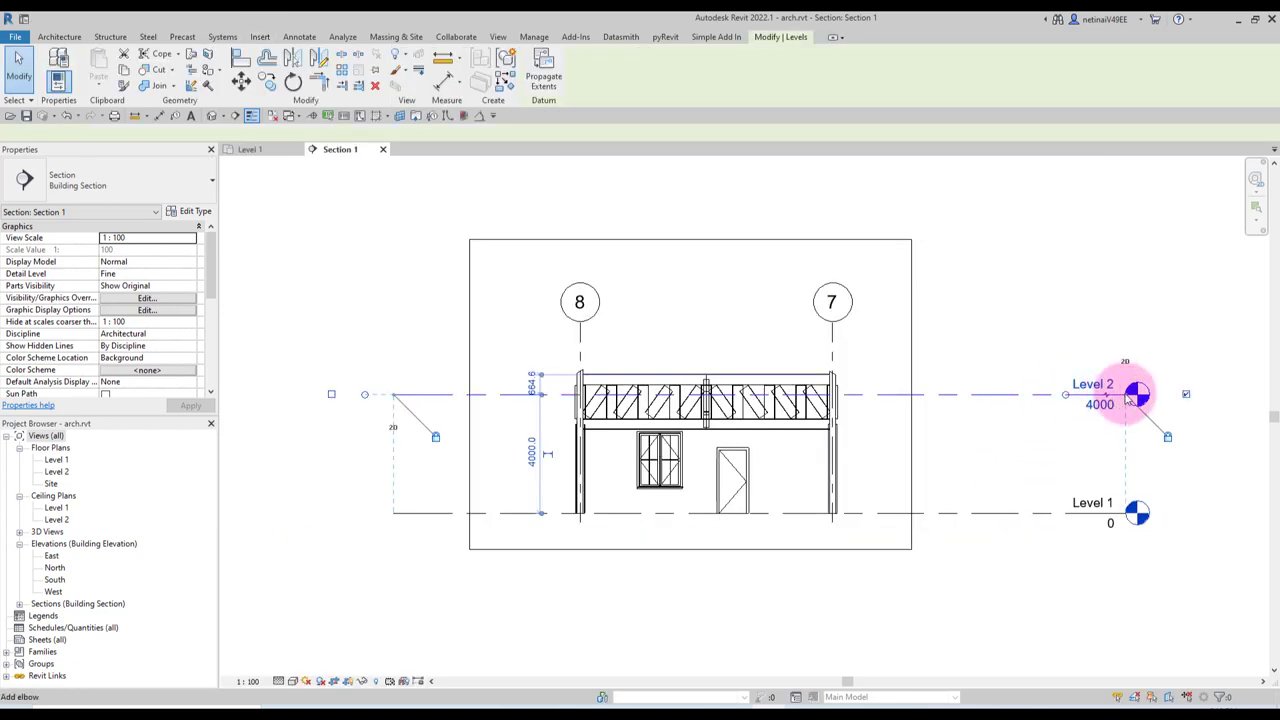
drag(1130, 395, 975, 388)
click(986, 337)
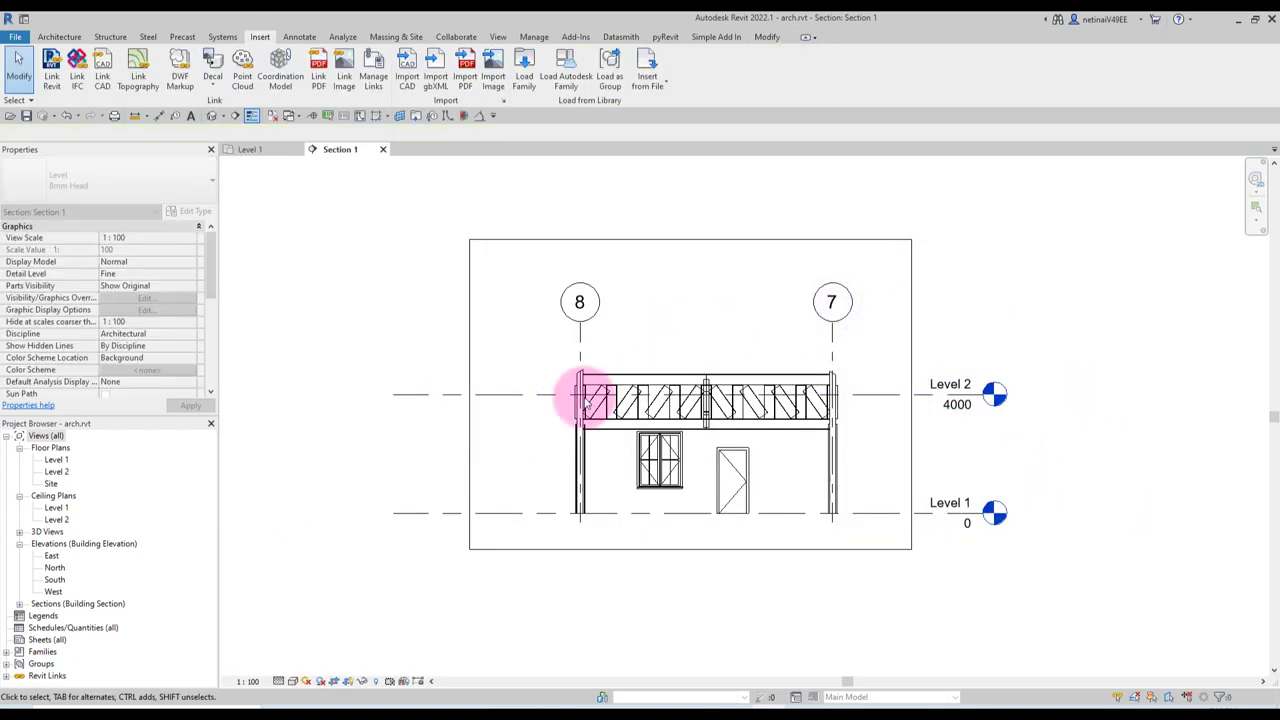
scroll(588, 402, up, 1)
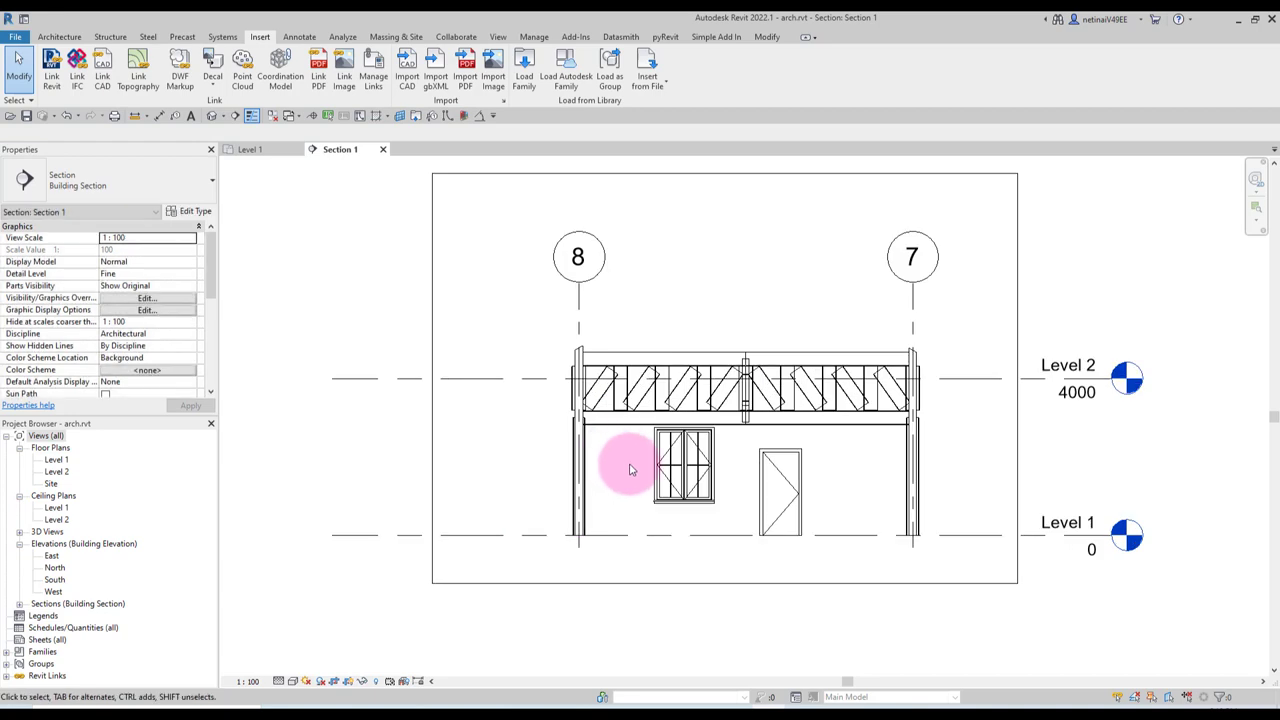
click(298, 680)
Step: Switch Section 1 to the Realistic visual style
click(320, 636)
scroll(735, 438, up, 1)
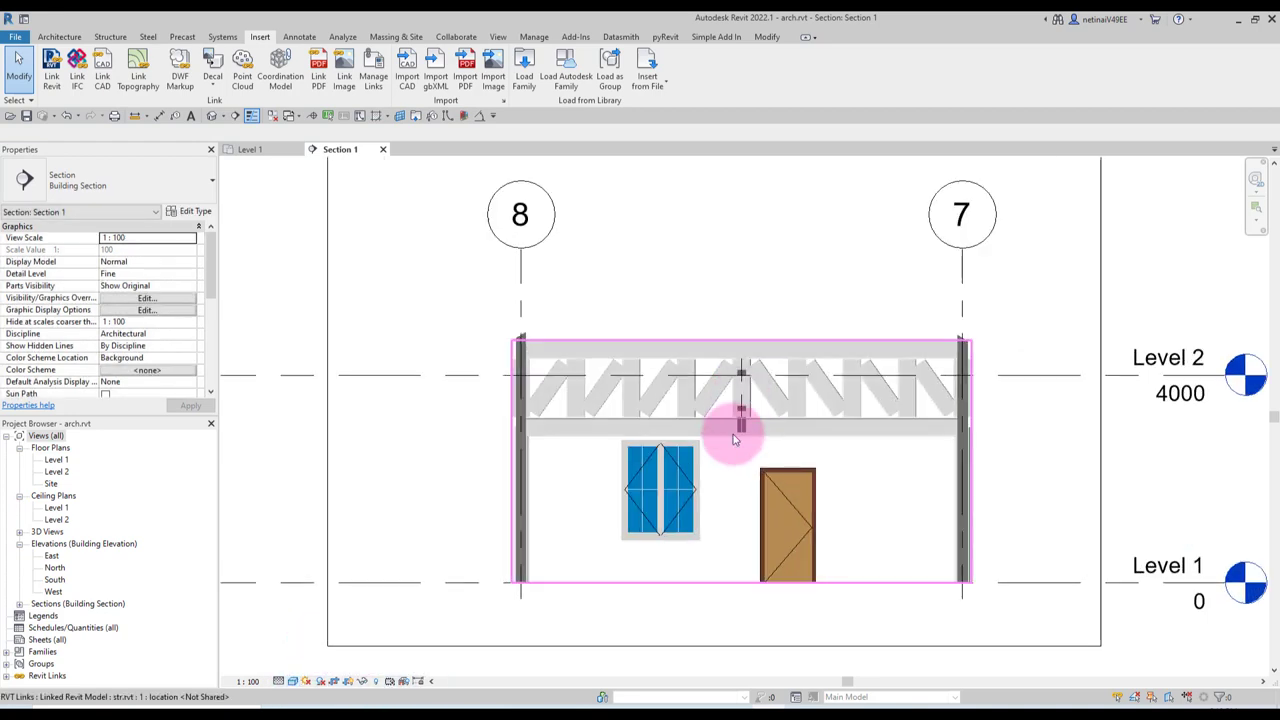
key(Tab)
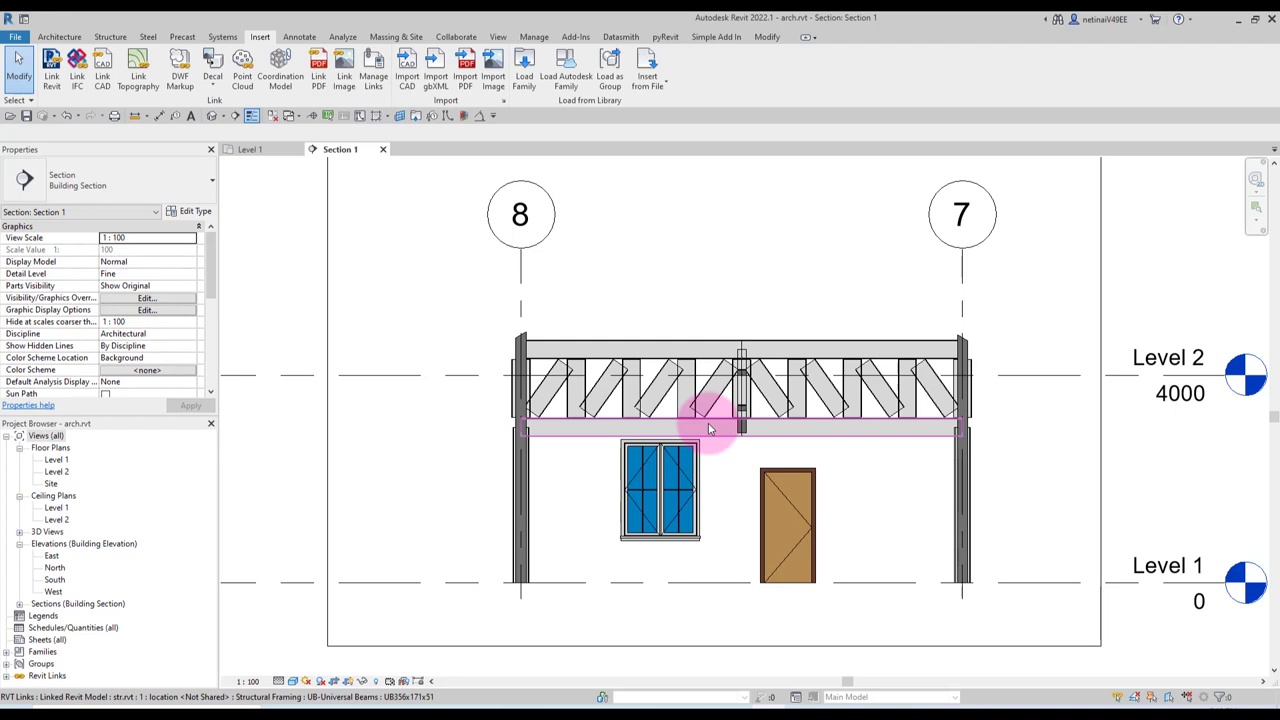
click(708, 427)
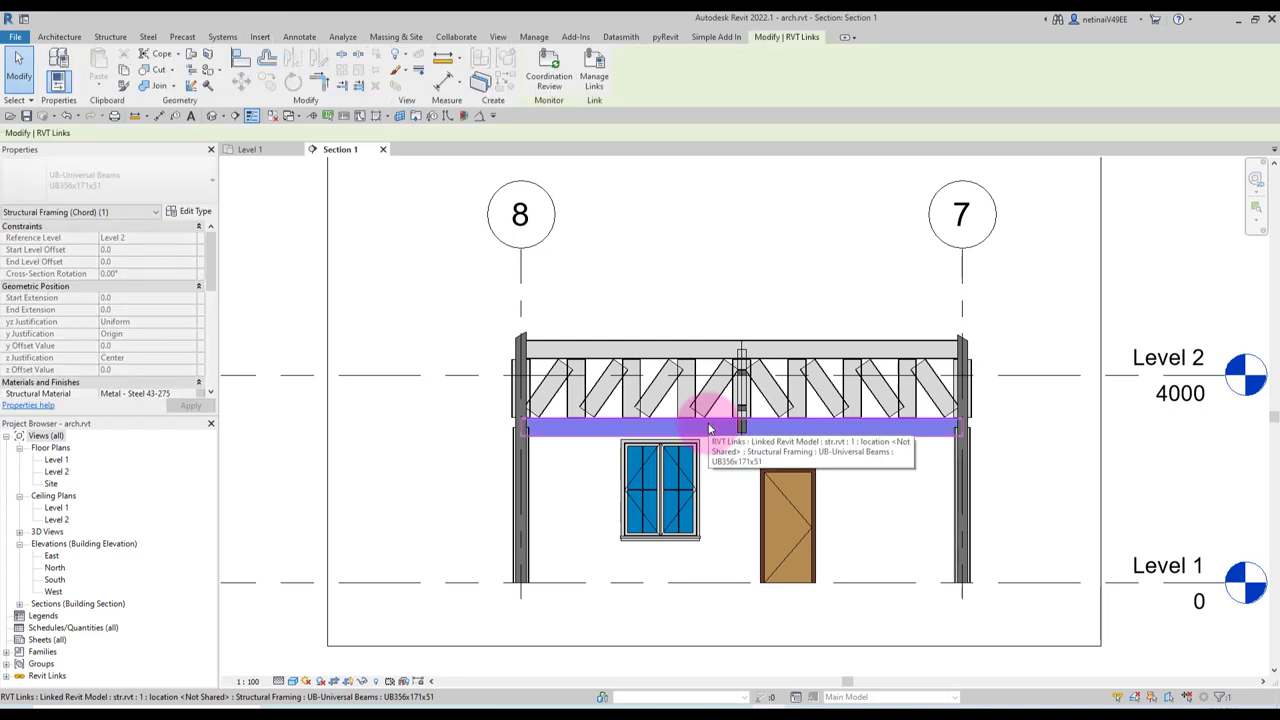
ctrl+click(601, 347)
key(Escape)
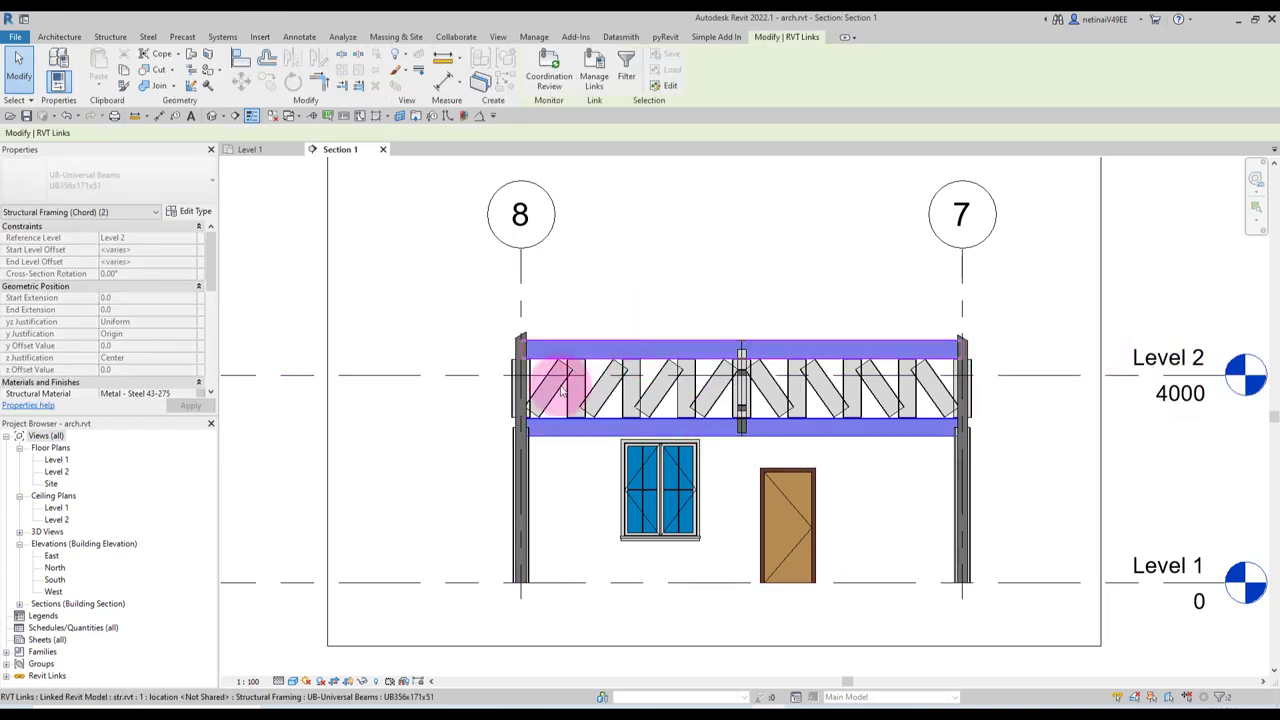
Step: Hide the linked truss's top and bottom chords in this view
scroll(560, 371, up, 2)
key(Tab)
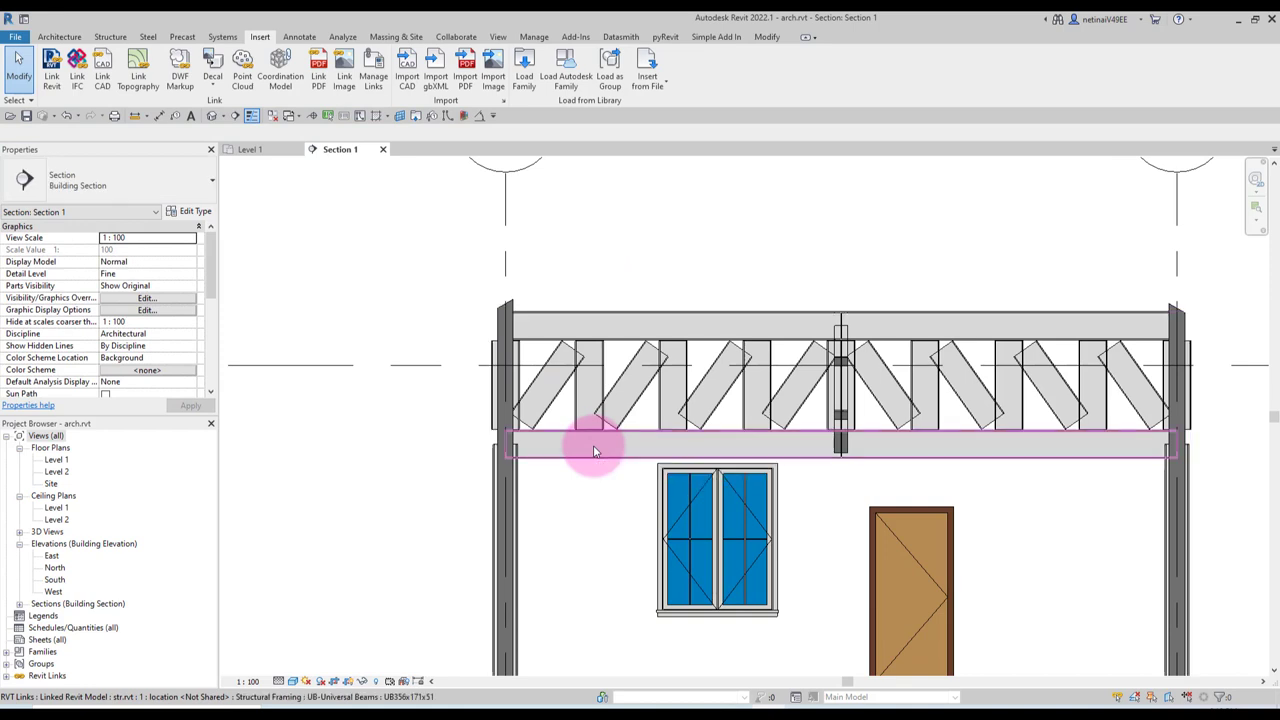
click(592, 446)
ctrl+click(638, 326)
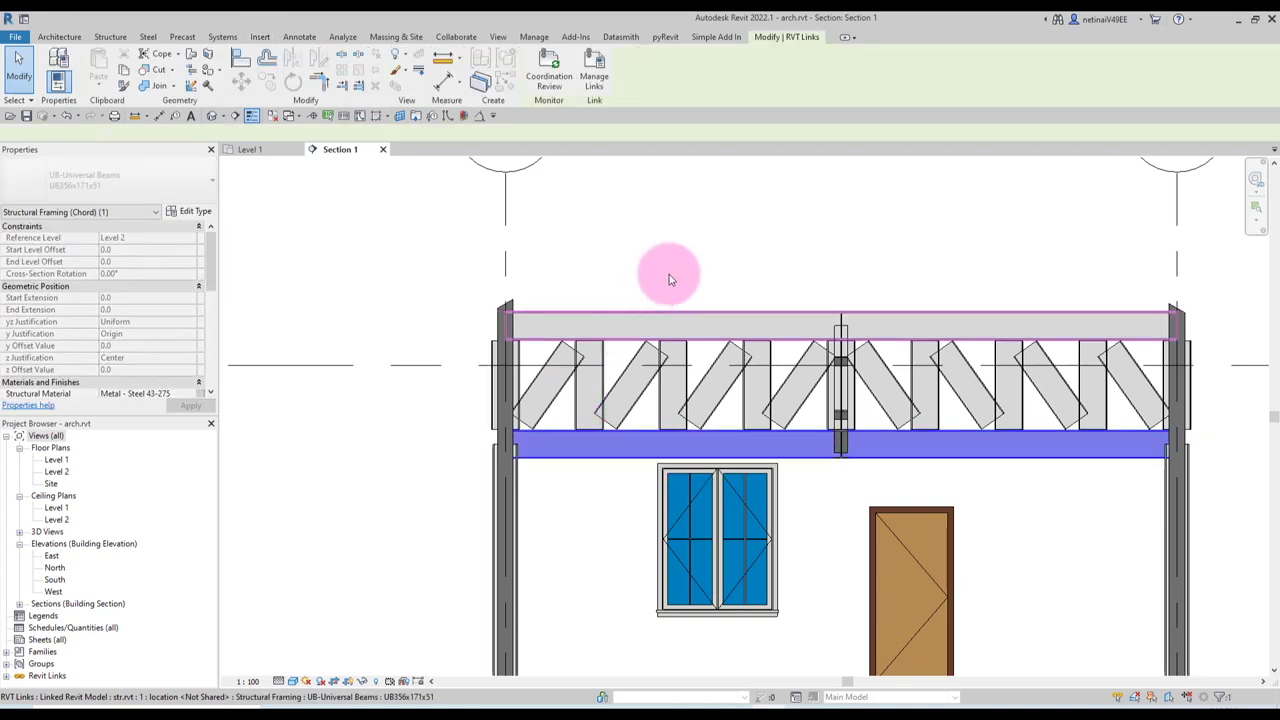
scroll(671, 277, down, 2)
right_click(677, 229)
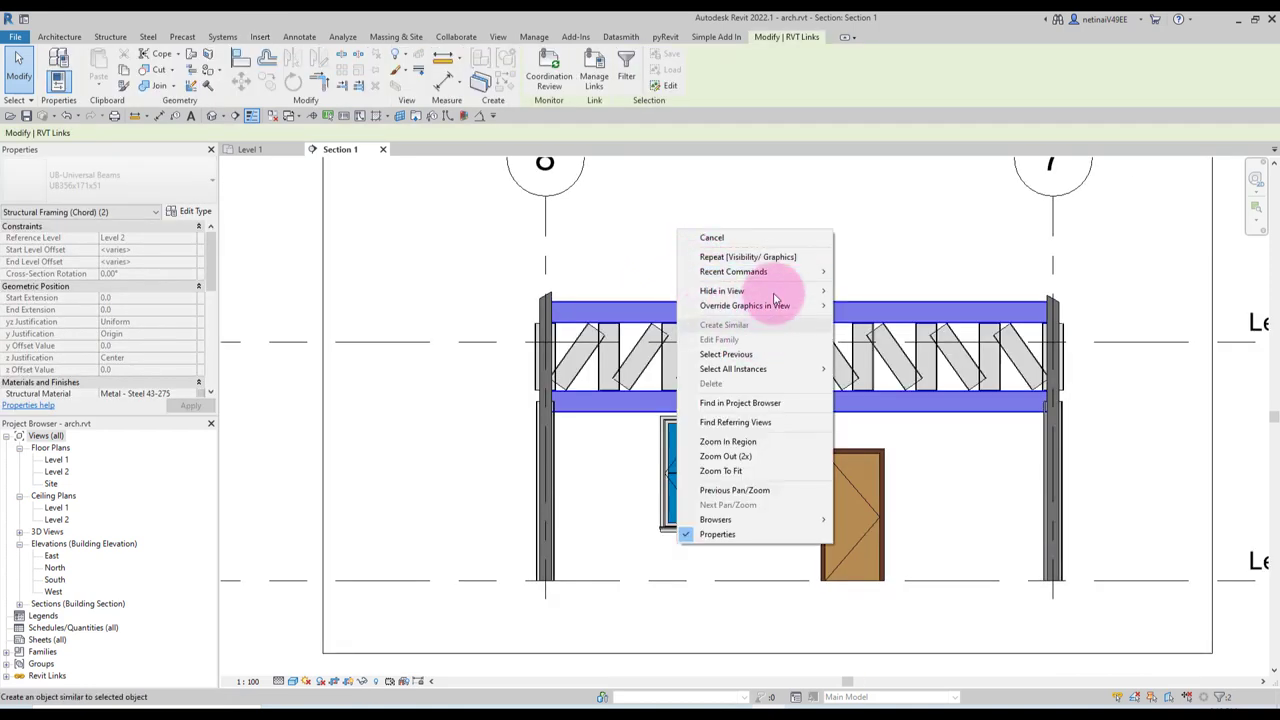
click(867, 291)
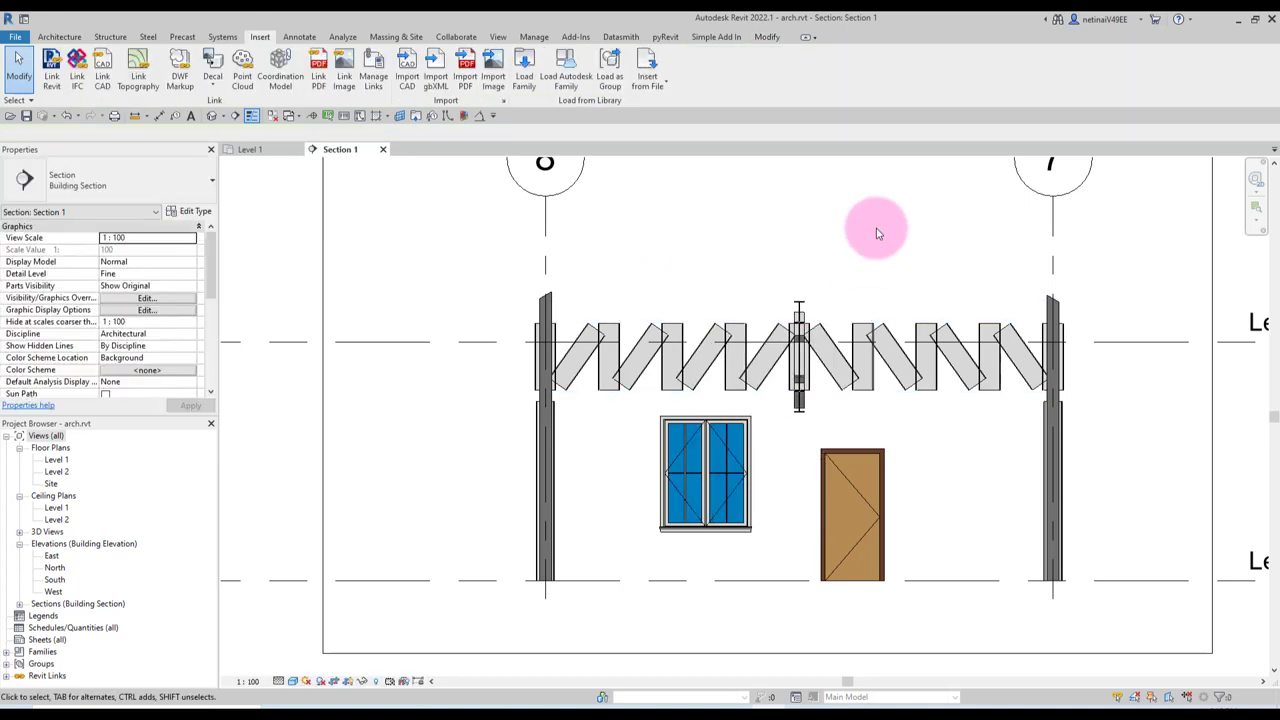
Step: Hide the linked truss's left-hand diagonal web members in this view
key(Tab)
click(593, 365)
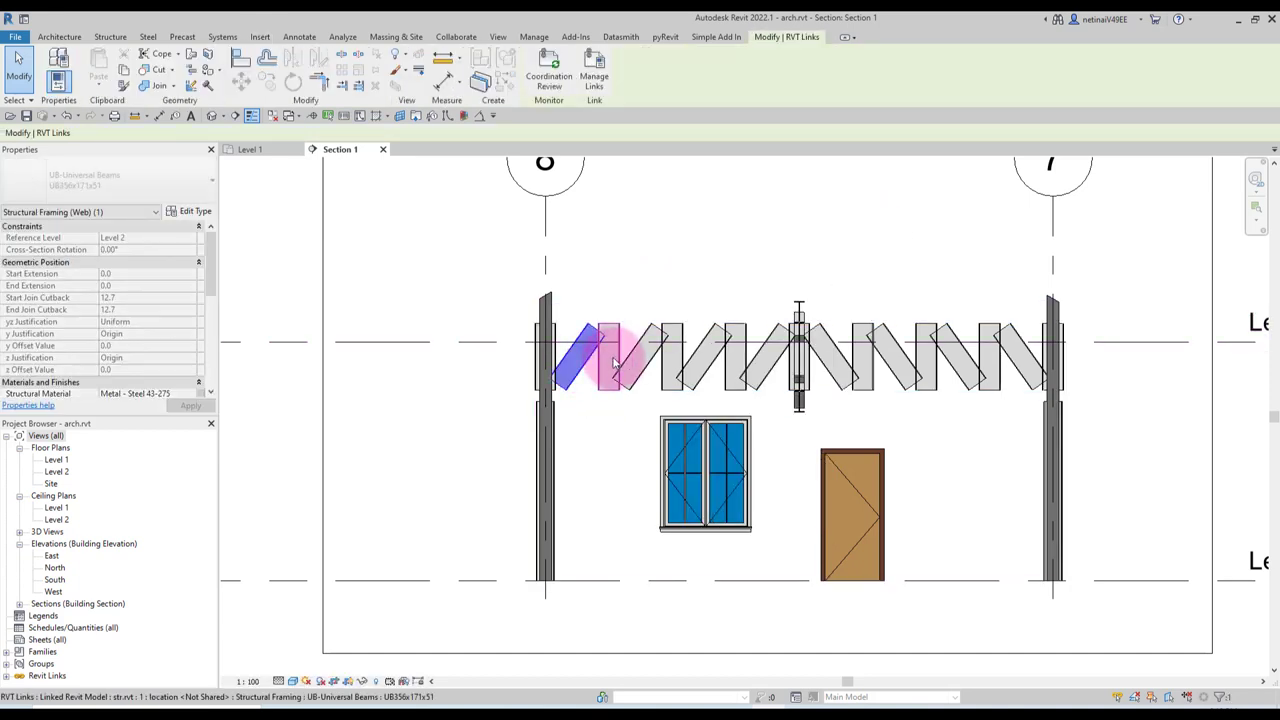
ctrl+click(640, 360)
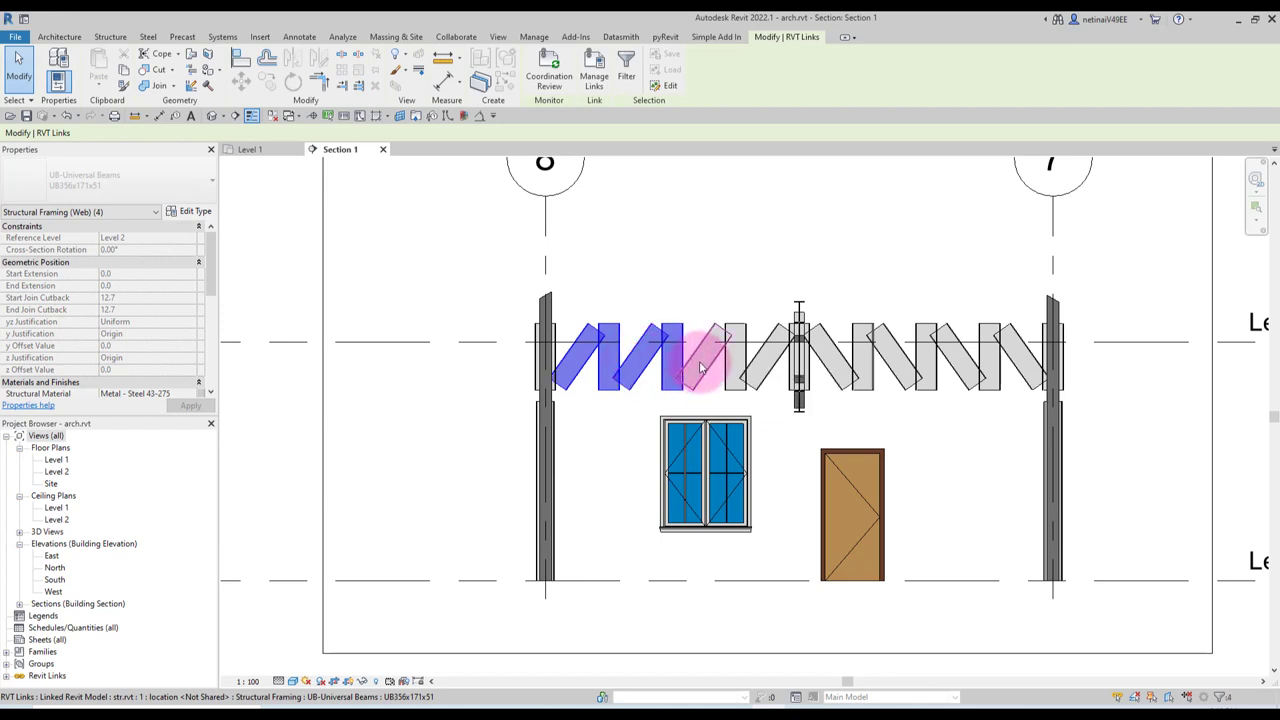
ctrl+click(700, 366)
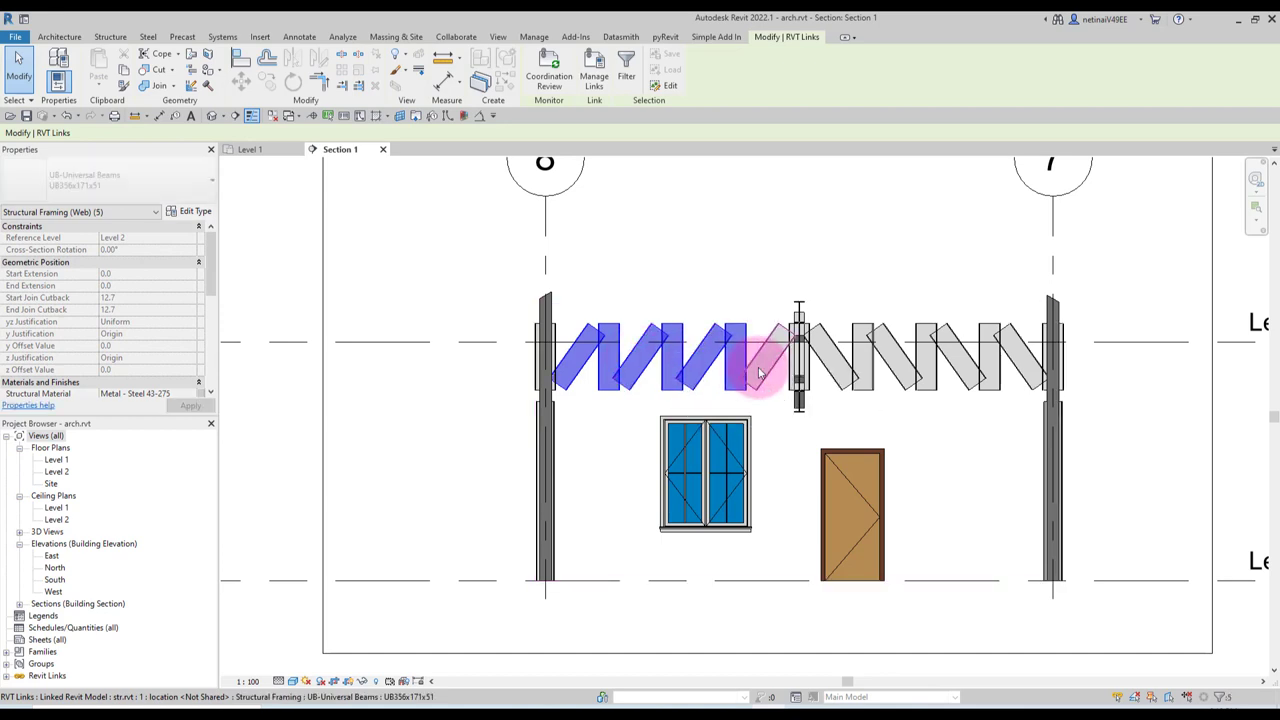
ctrl+click(760, 373)
right_click(750, 258)
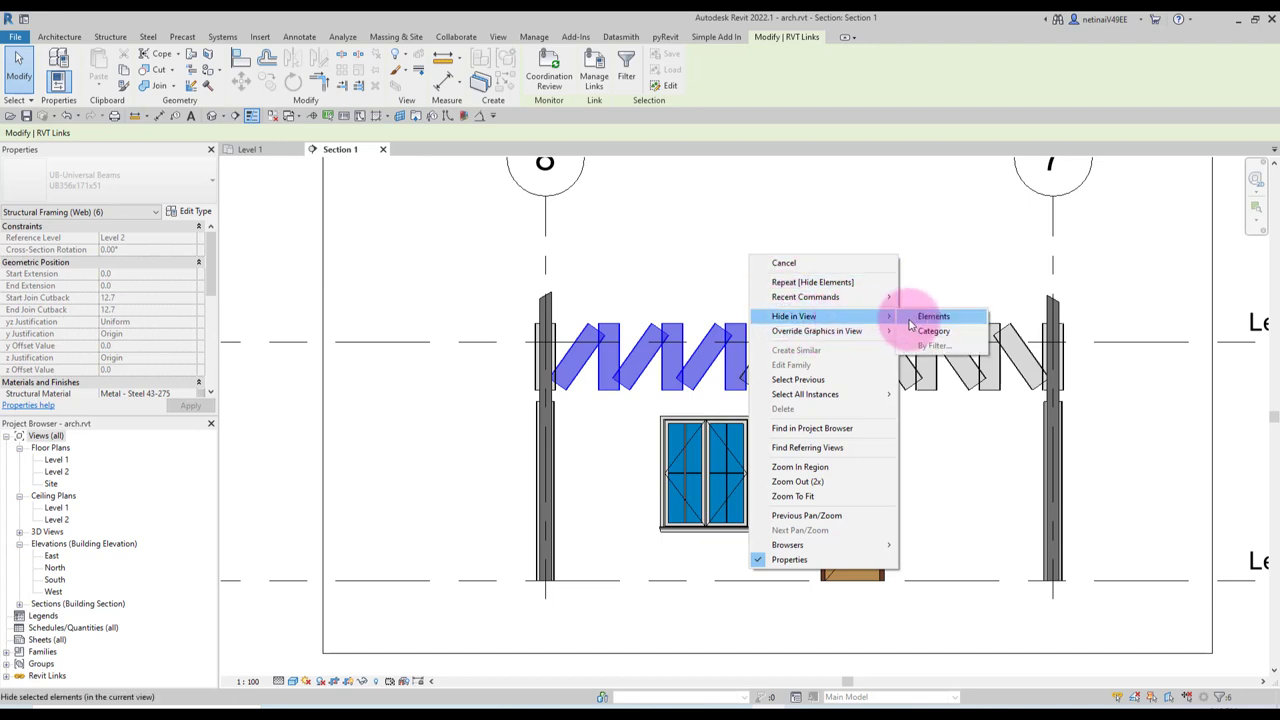
click(918, 317)
scroll(594, 428, down, 2)
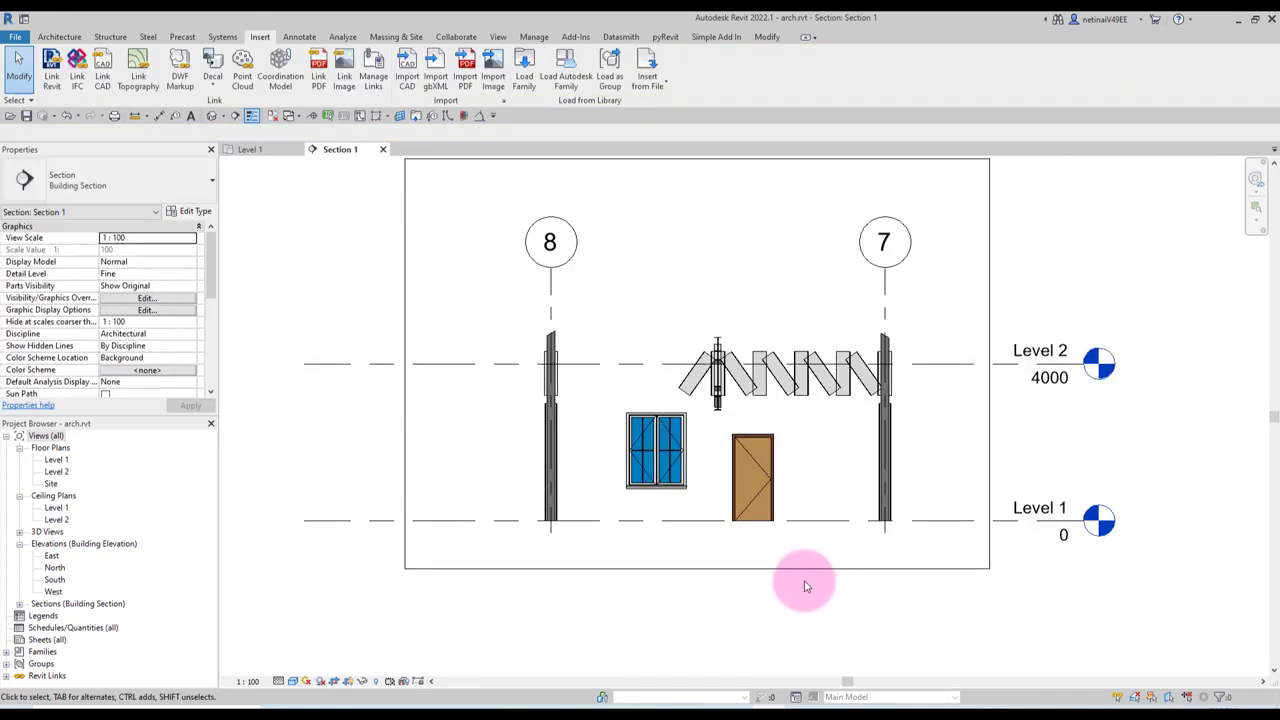
scroll(850, 420, down, 1)
scroll(995, 378, down, 2)
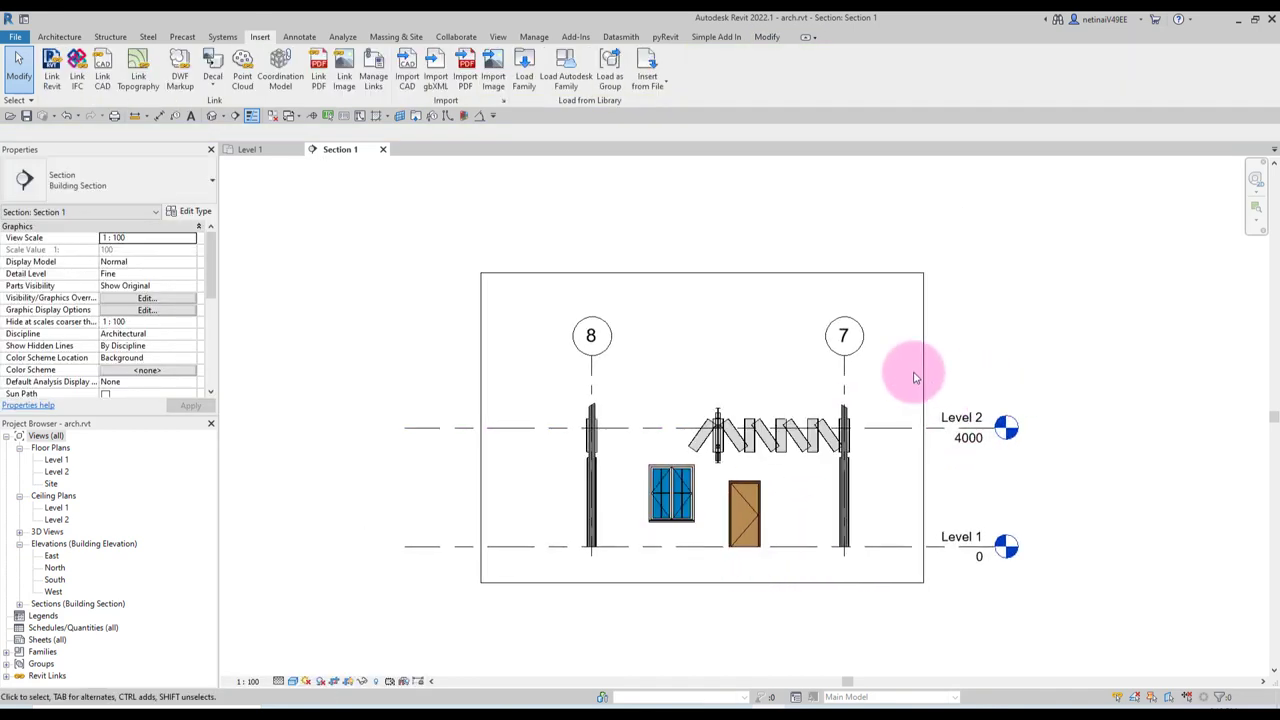
Step: Shift the section view up slightly and clear the wall selection
scroll(843, 345, up, 1)
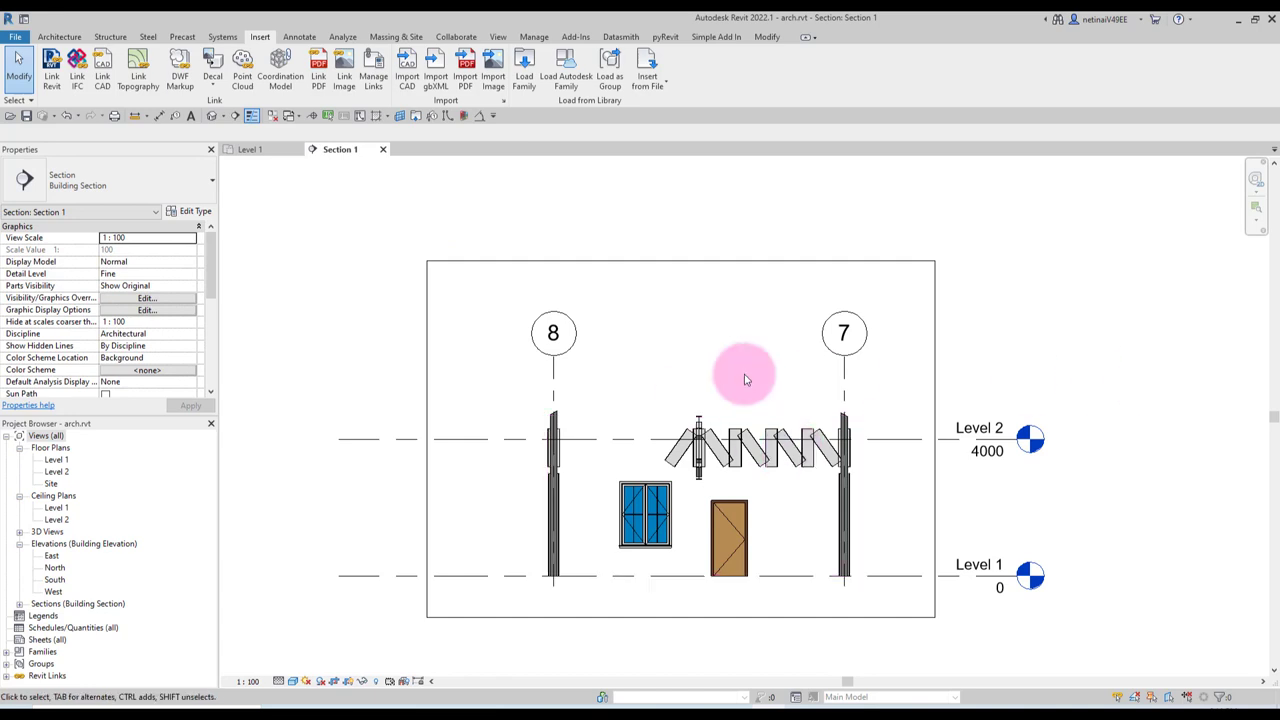
middle_drag(856, 488, 866, 428)
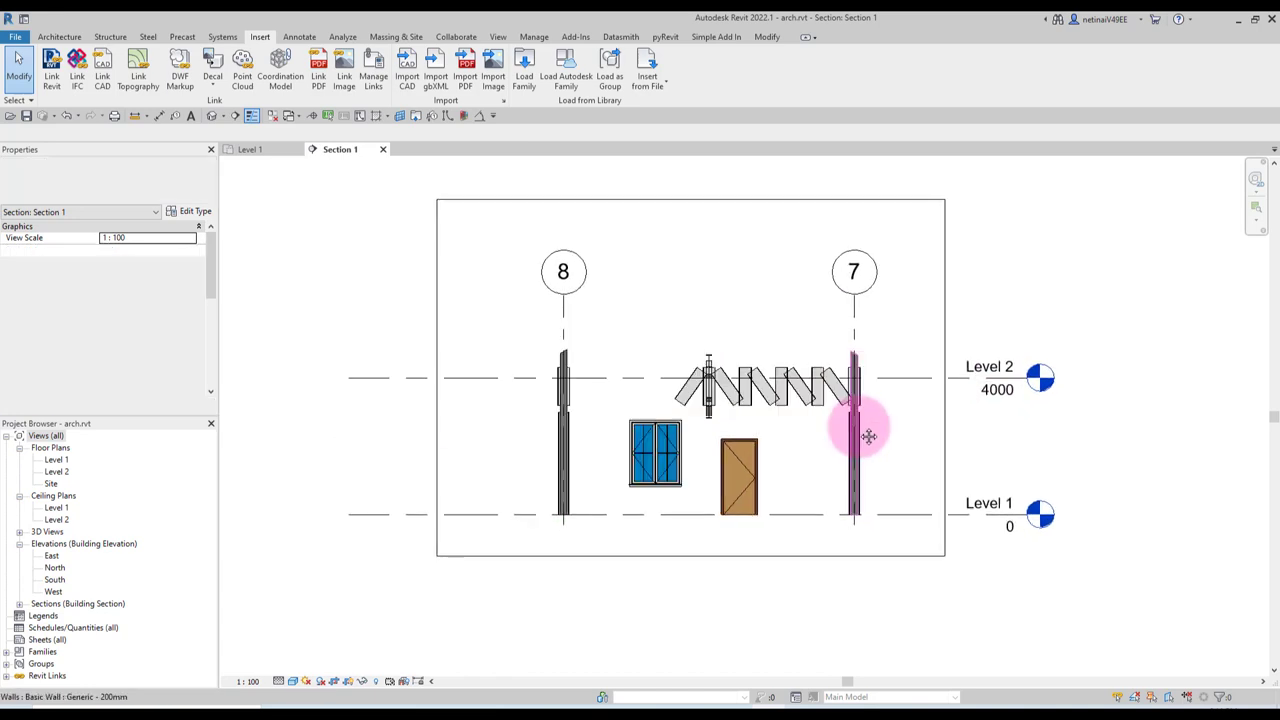
scroll(722, 393, up, 2)
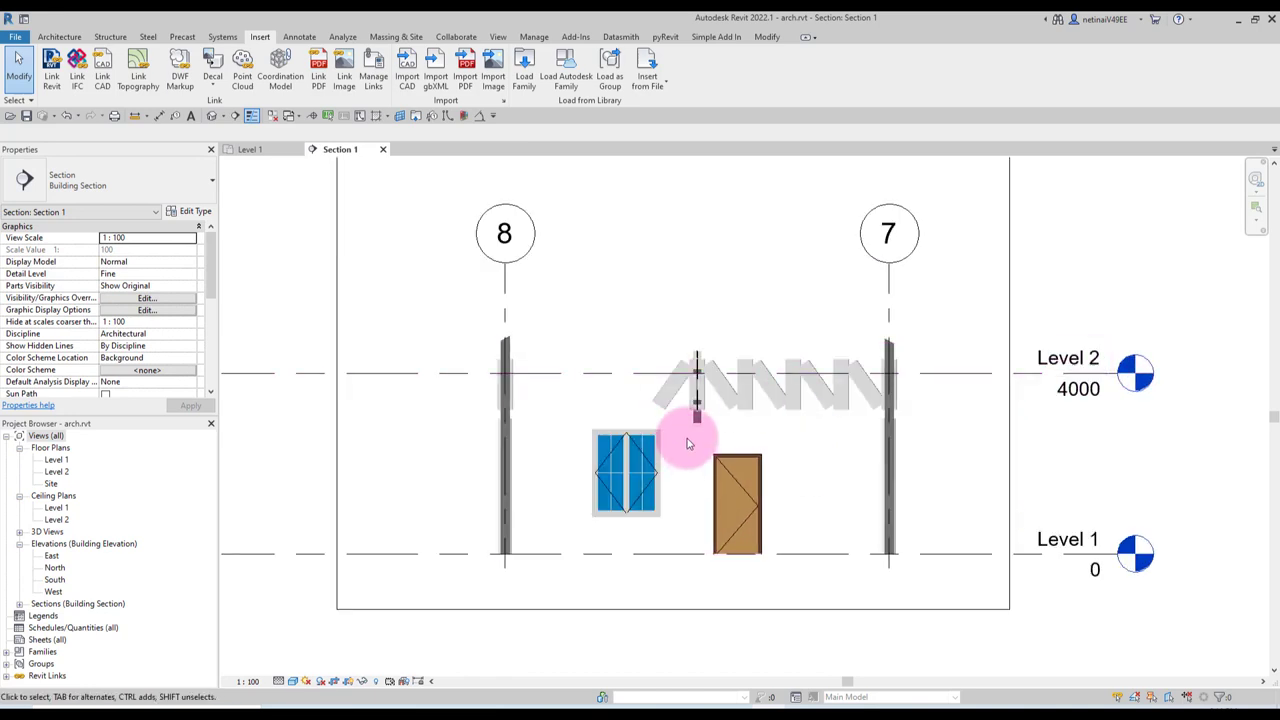
click(887, 288)
scroll(850, 288, down, 2)
Step: Drag the crop region's top edge down to the truss and move grid 8's bubble above it
click(766, 263)
click(746, 263)
drag(746, 263, 725, 379)
drag(651, 332, 664, 272)
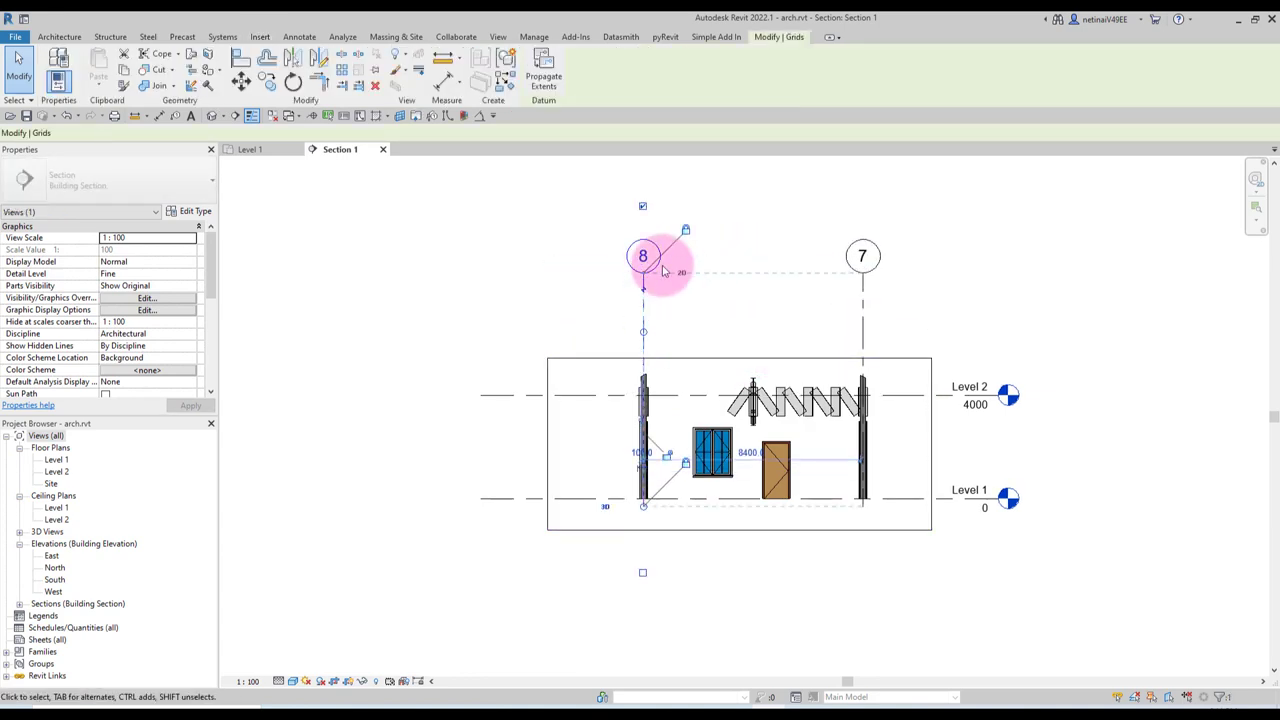
key(Escape)
key(Escape)
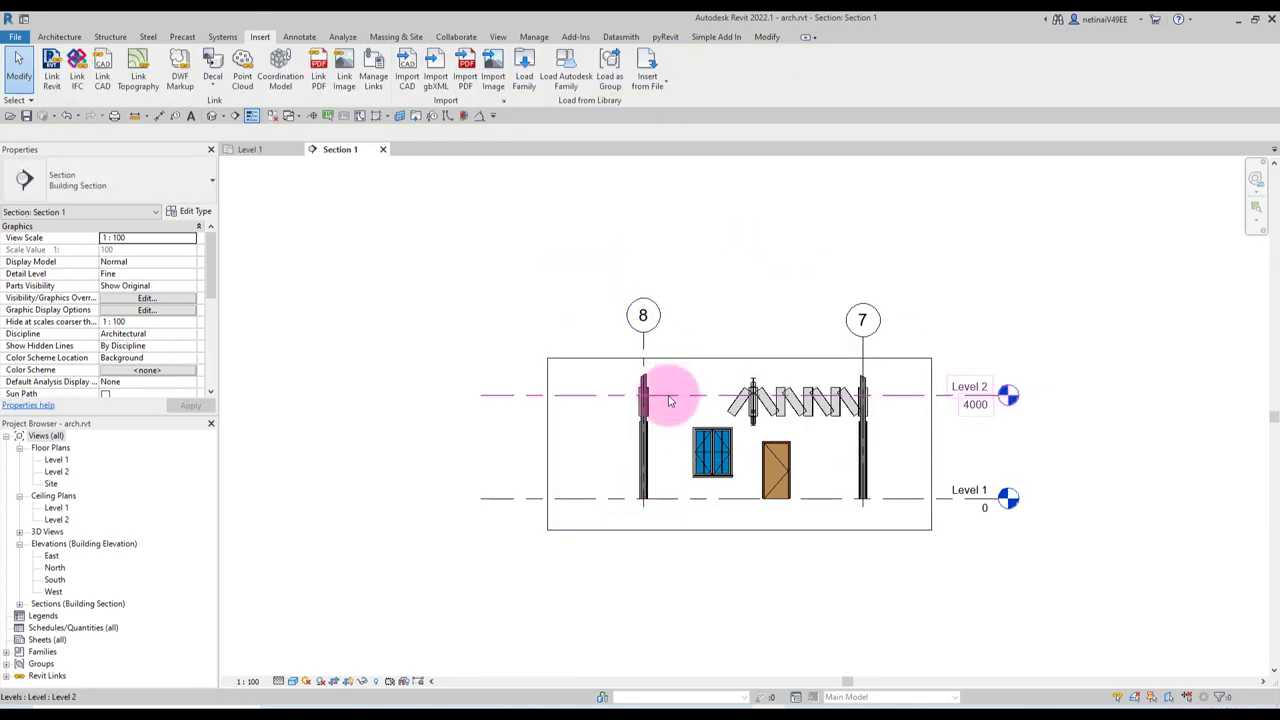
scroll(760, 565, up, 2)
scroll(770, 576, up, 1)
scroll(752, 597, up, 2)
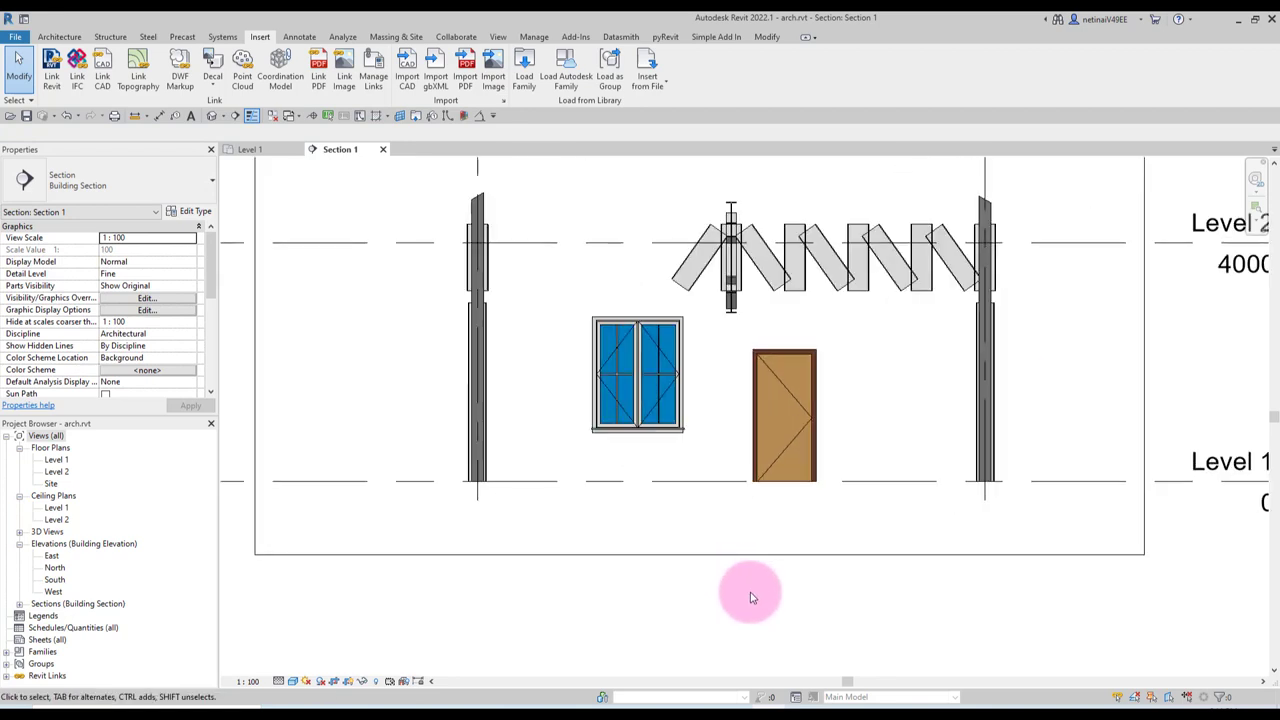